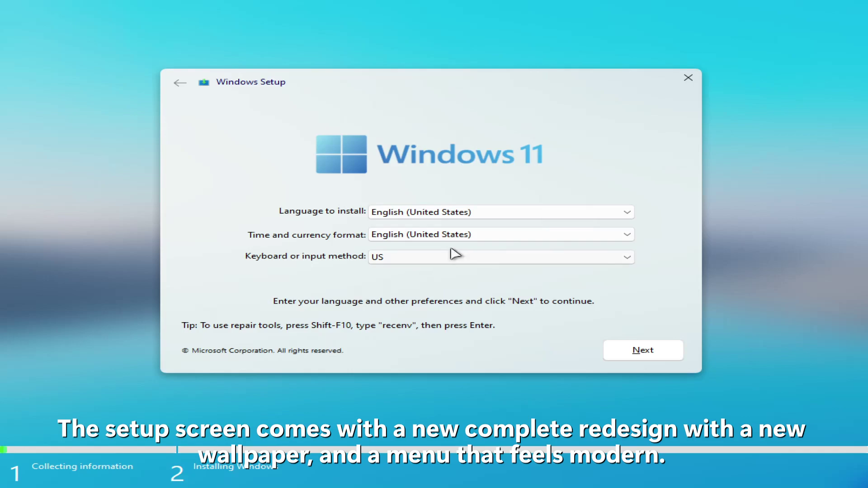
Select English (United States) as the time and currency format and US as the keyboard layout, staying in setup
left_click(433, 223)
left_click(434, 231)
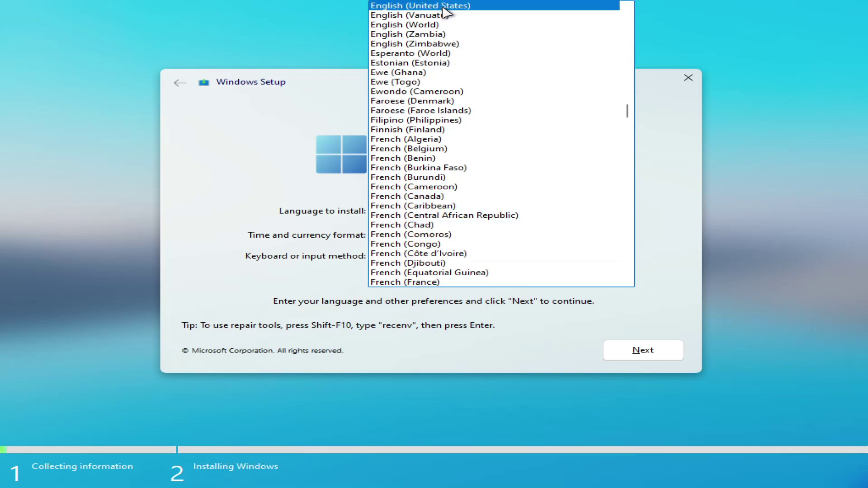
left_click(444, 7)
left_click(426, 257)
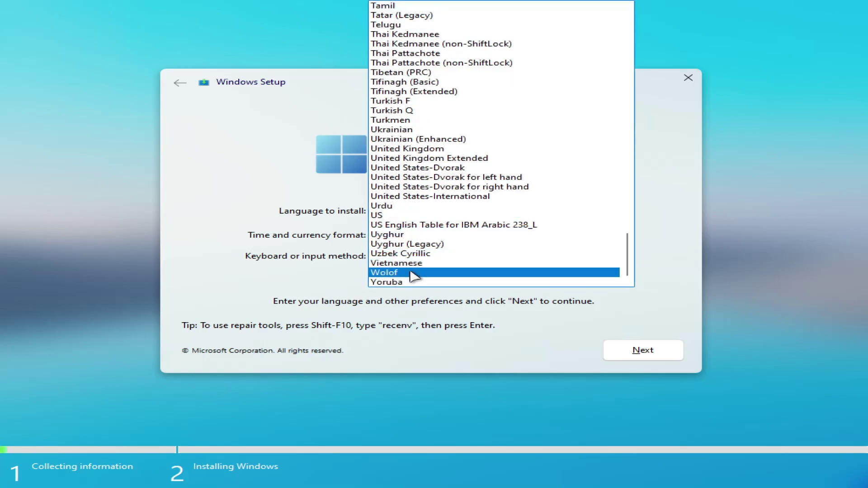
left_click(384, 216)
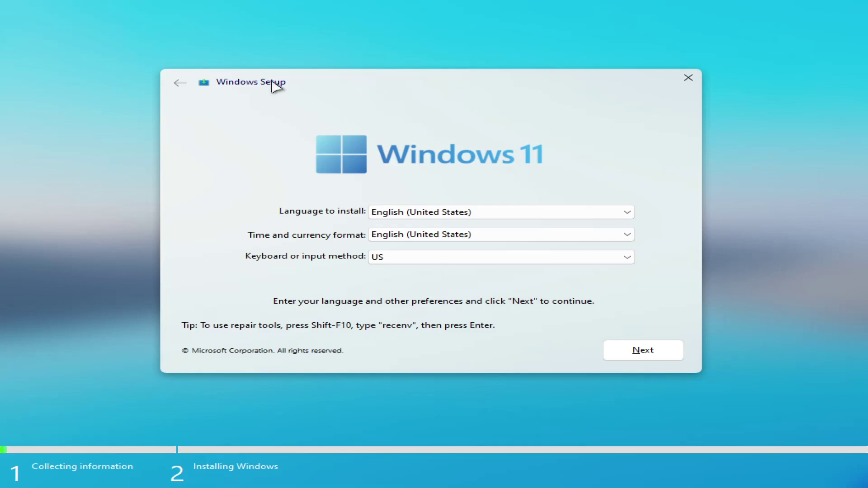
left_click(678, 82)
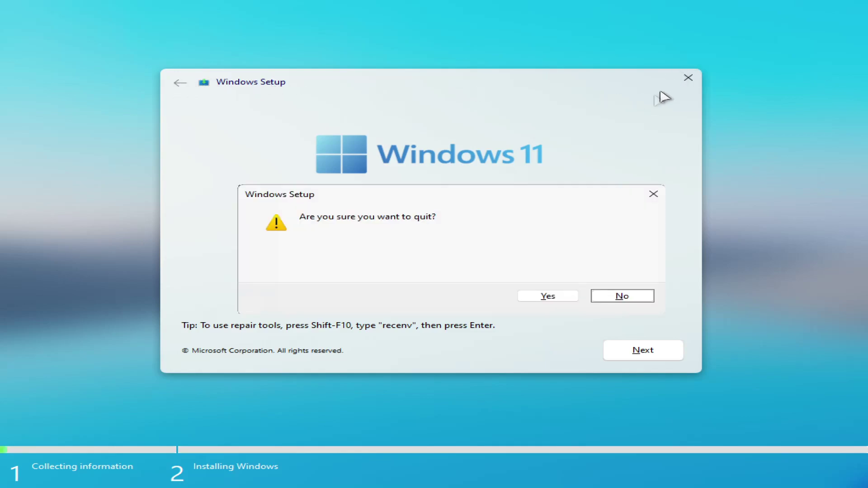
left_click(623, 297)
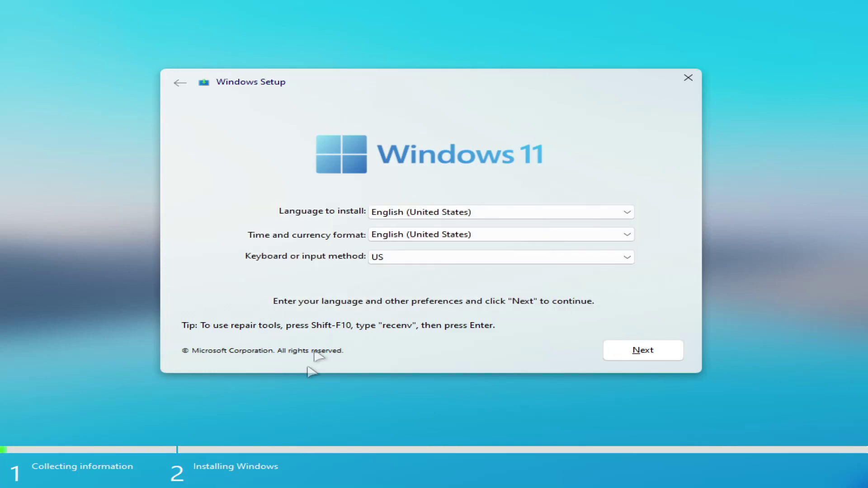
Open a command prompt from setup and launch the recovery tools with the recenv command
key("shift+F10")
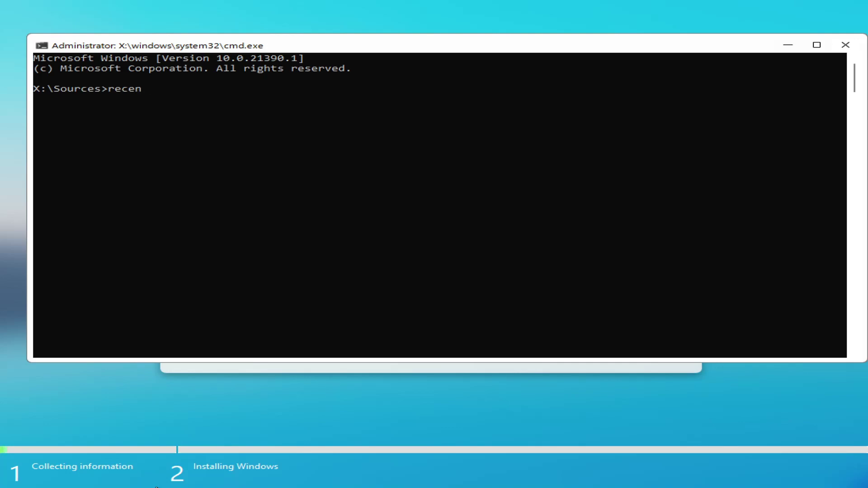
type("start X:\\sources\\recovery\\recenv.exe")
key("Return")
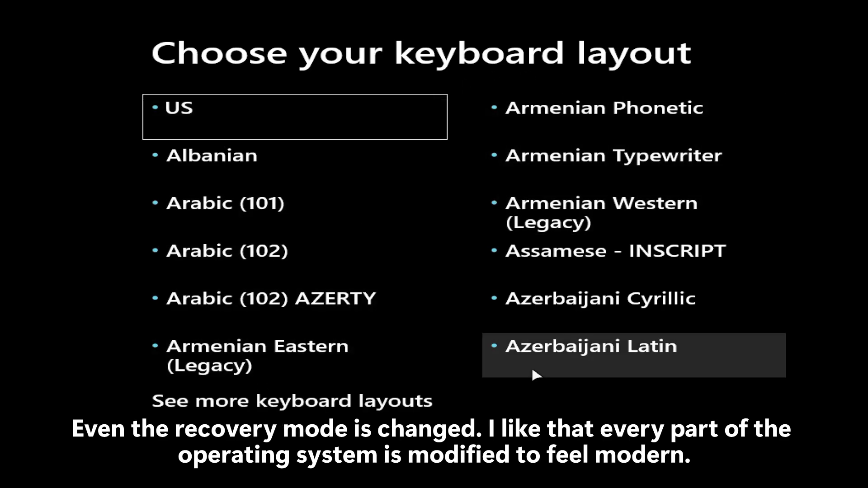
Look through the available keyboard layouts, choose one, and open the advanced troubleshooting options
left_click(295, 402)
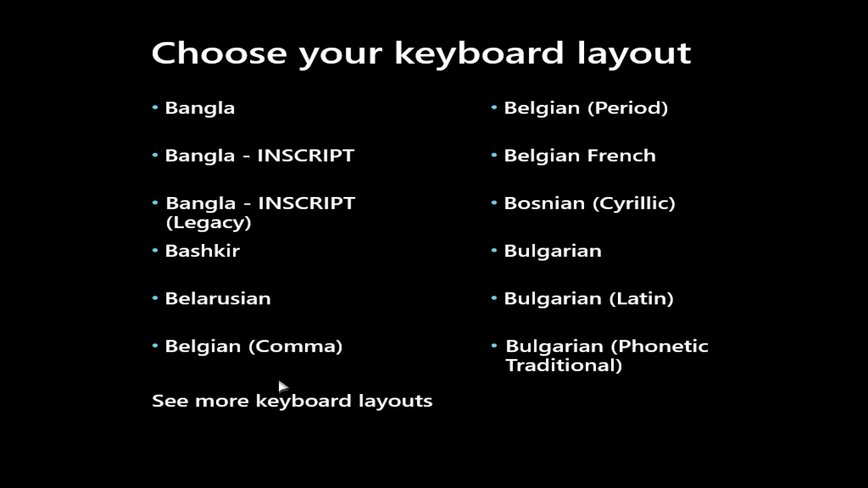
left_click(257, 401)
left_click(256, 401)
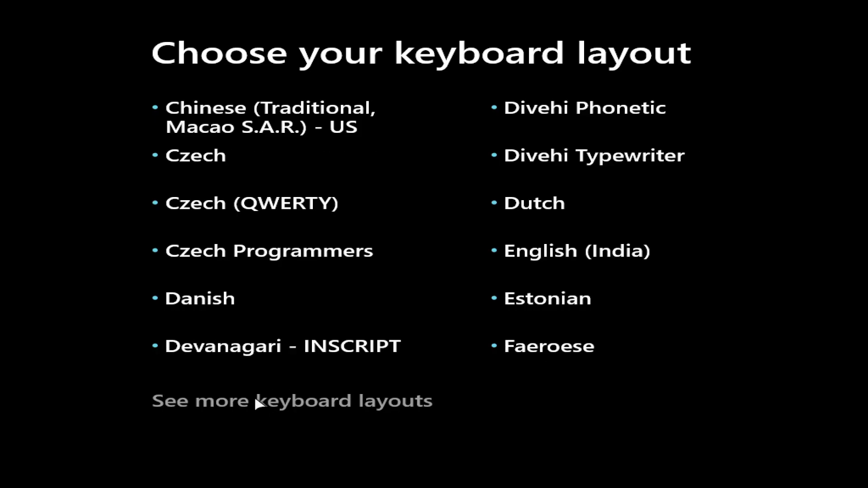
left_click(256, 401)
left_click(614, 195)
left_click(313, 113)
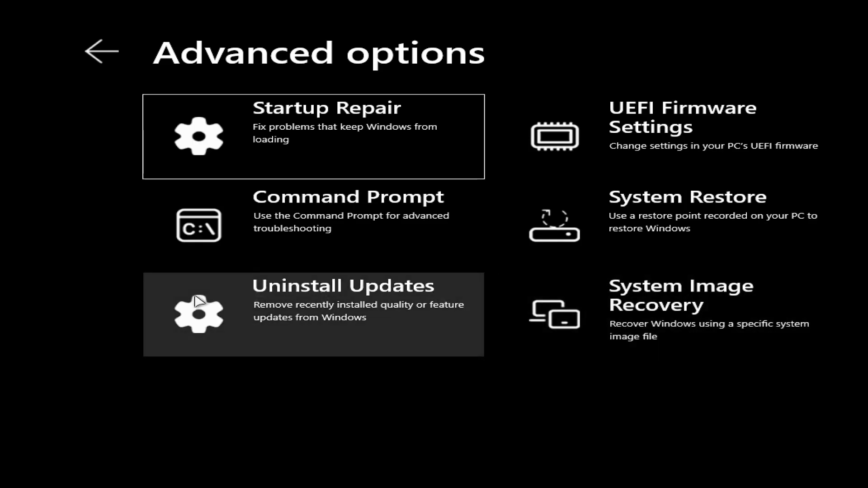
Return to the recovery environment's main options, then open a command prompt there and close it
left_click(105, 59)
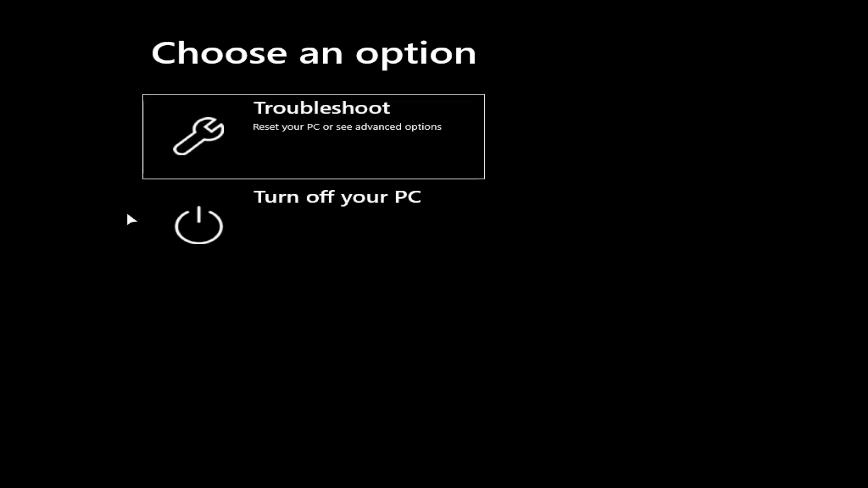
key("shift+F10")
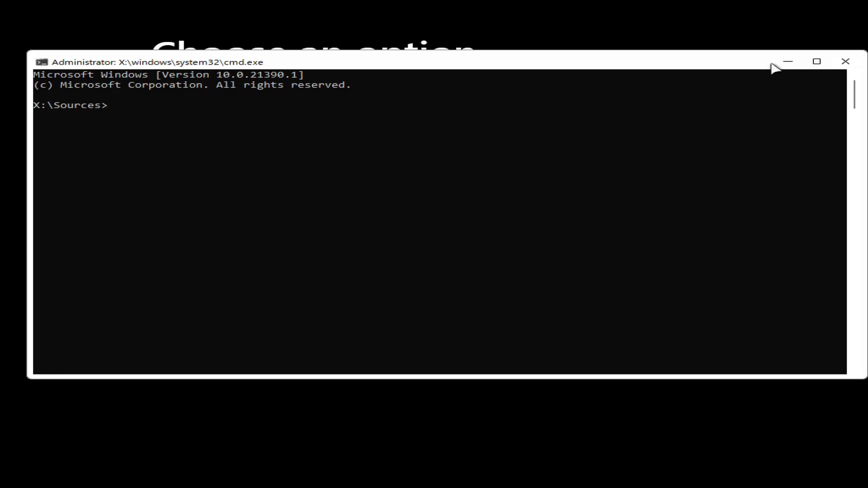
left_click(852, 63)
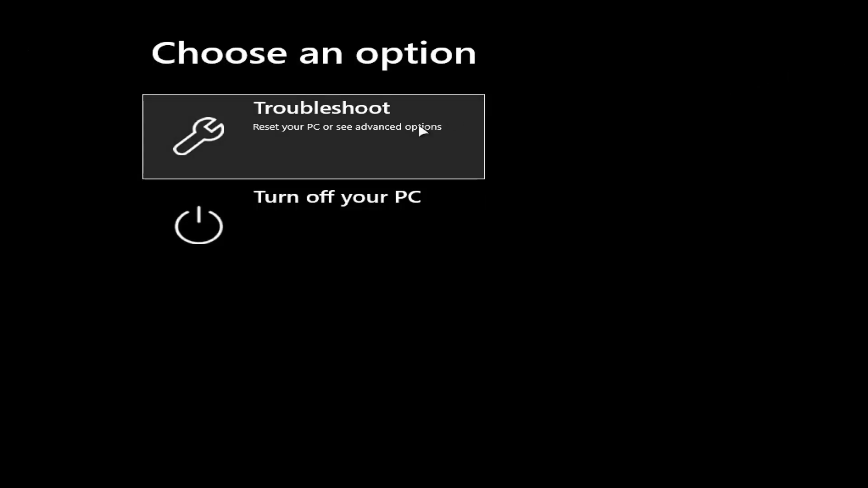
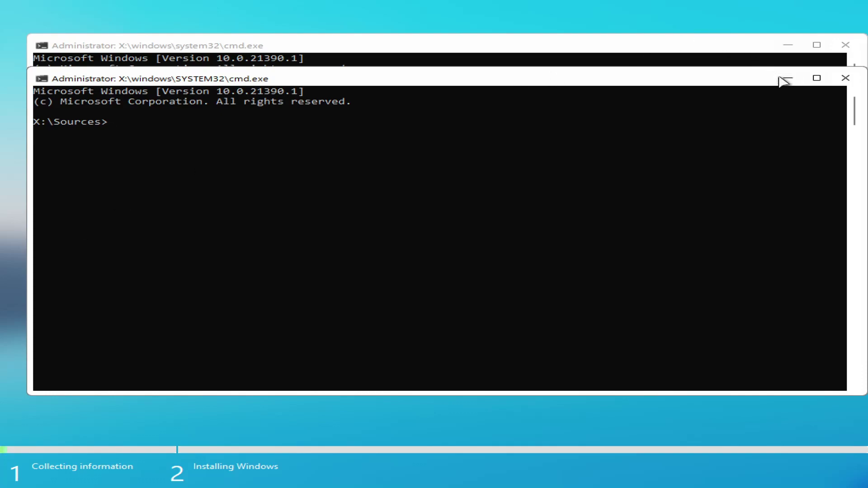
Minimize both command prompt windows and continue the Windows installation without a product key
left_click(787, 78)
left_click(786, 47)
left_click(620, 347)
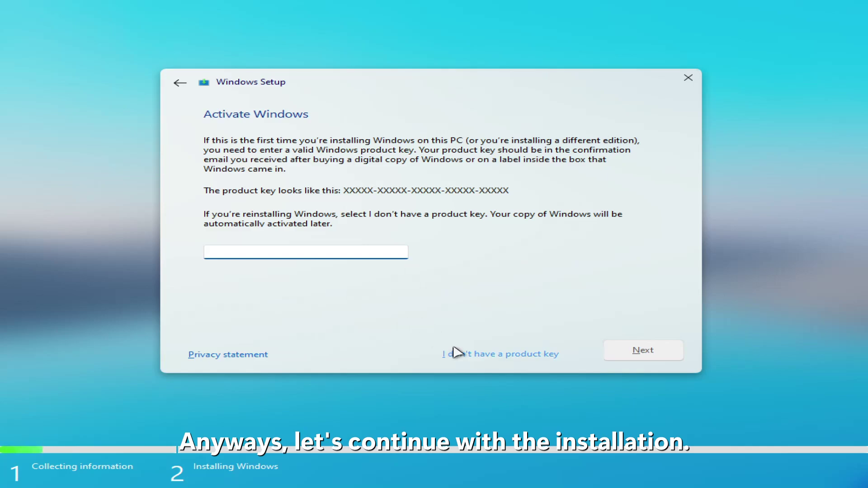
left_click(454, 354)
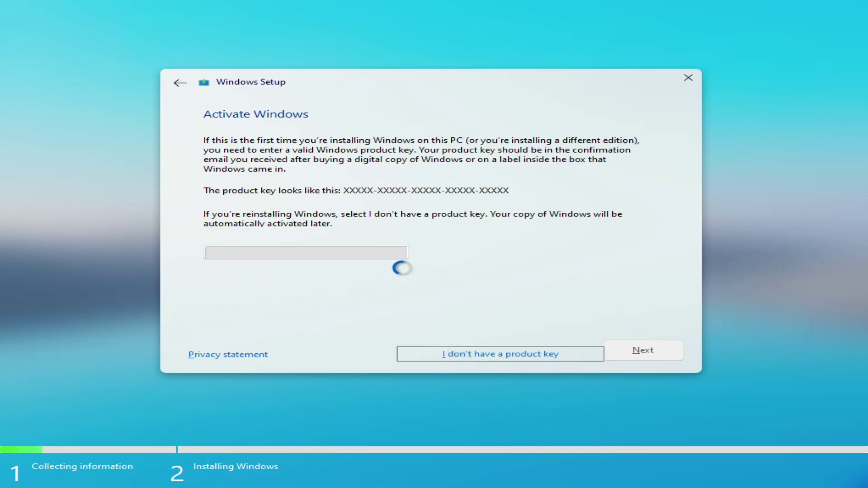
Accept the license terms and choose the custom, Windows-only installation type
scroll(384, 250, "down", 3)
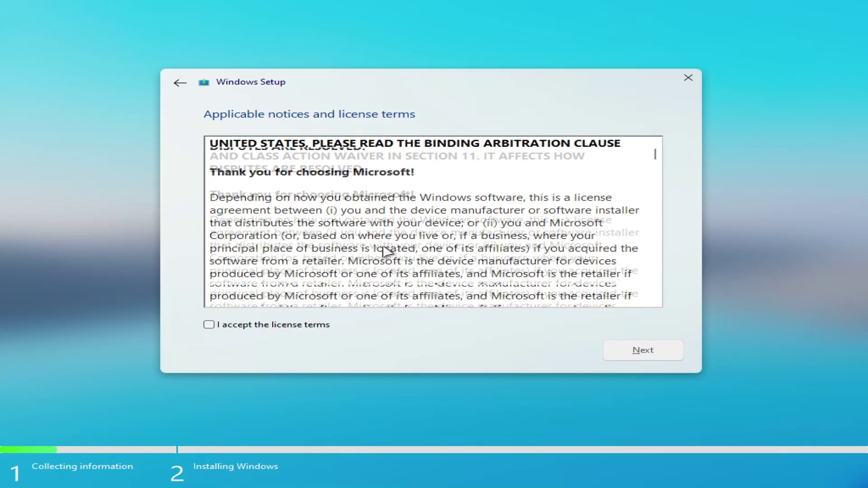
left_click(209, 325)
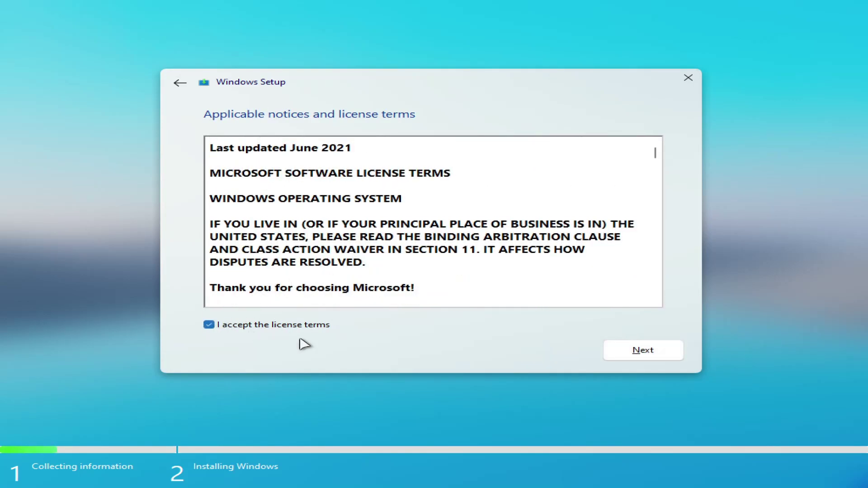
left_click(642, 352)
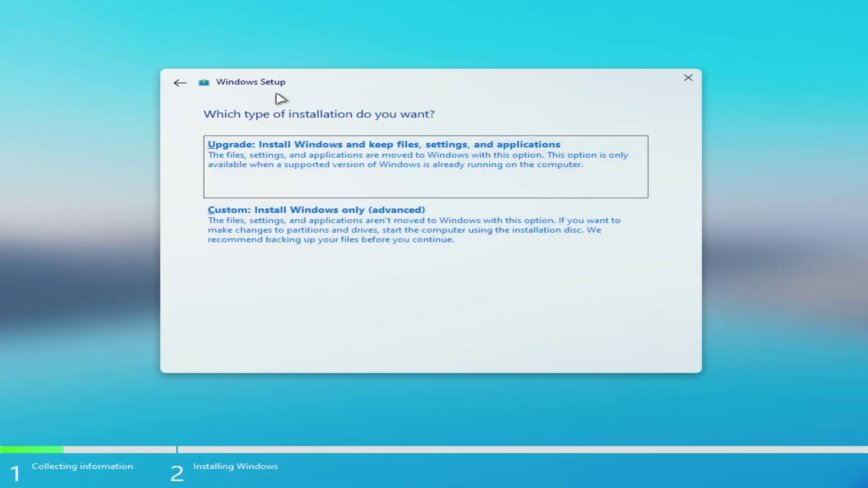
left_click(421, 224)
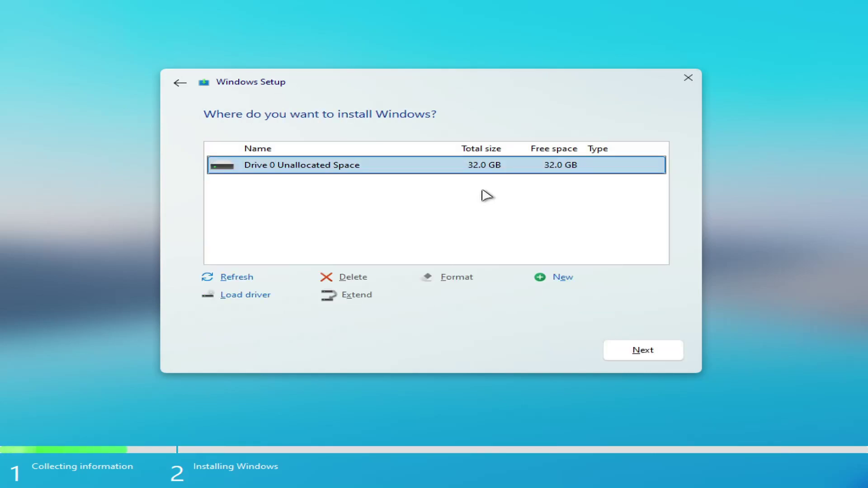
Create a 32768 MB partition from Drive 0's unallocated space, allowing the system partitions, and install Windows on the primary partition
left_click(550, 287)
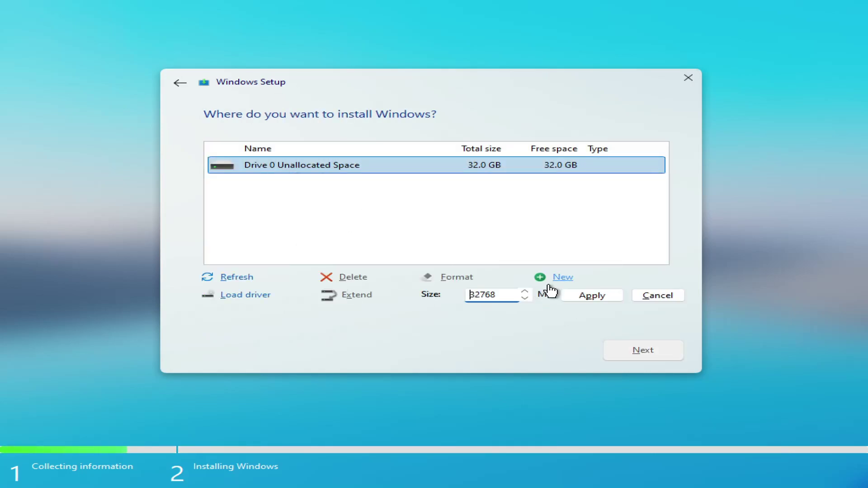
left_click(601, 296)
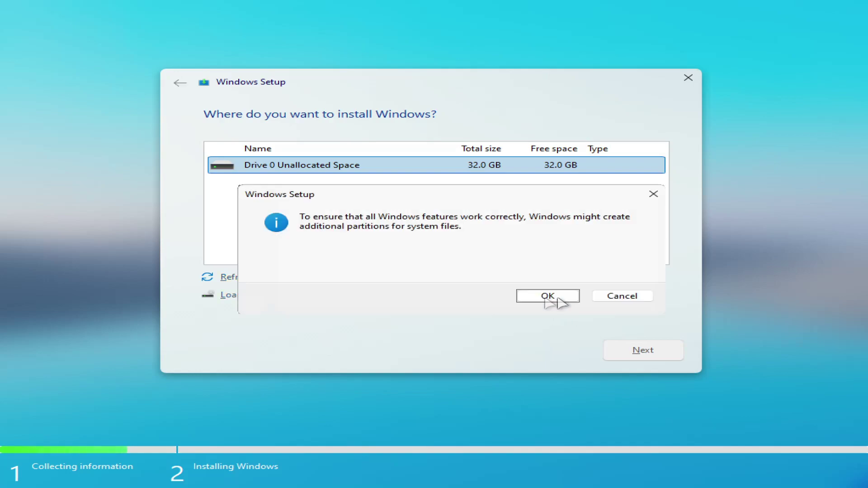
left_click(560, 299)
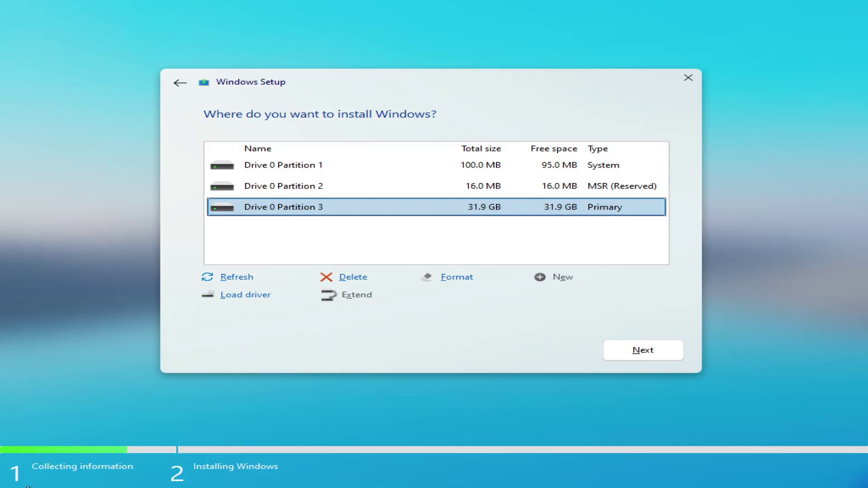
left_click(644, 355)
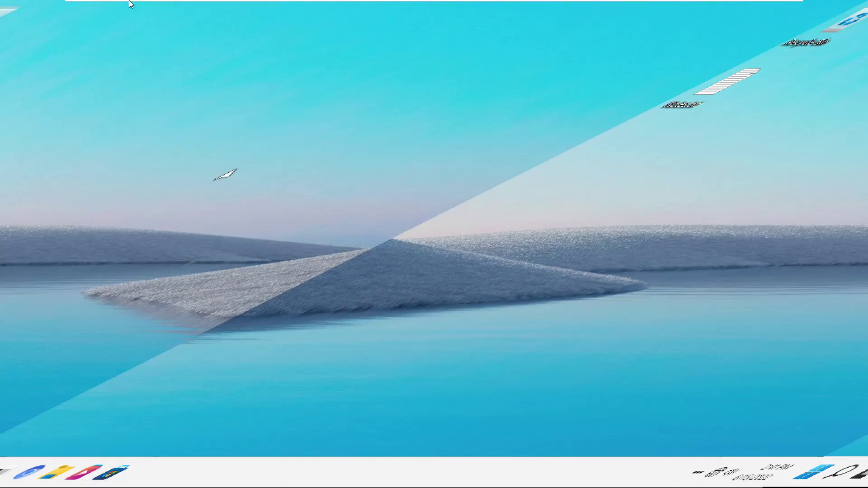
Open File Explorer and go through the VMware Tools setup wizard to install VMware Tools
mouse_move(130, 1)
key("super+e")
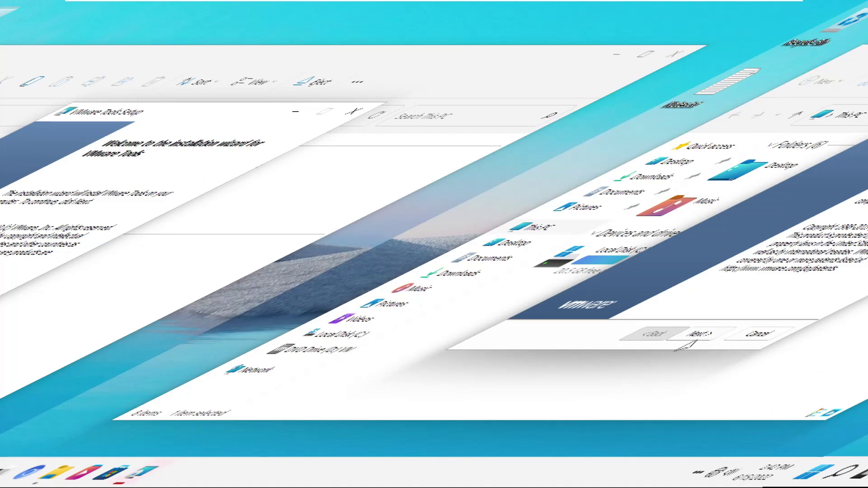
left_click(685, 344)
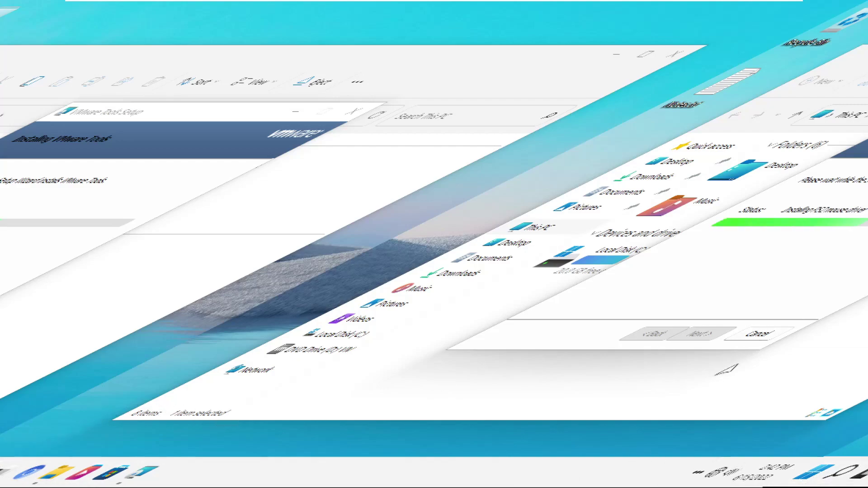
key("super")
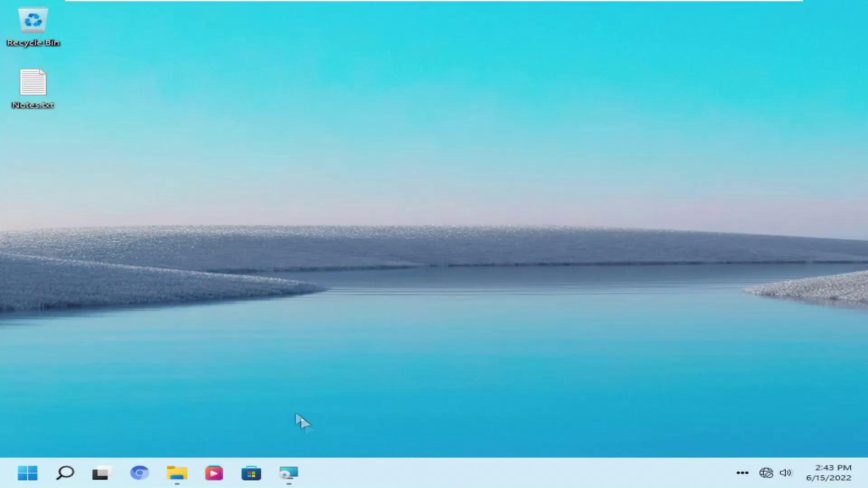
left_click_drag(454, 114, 409, 135)
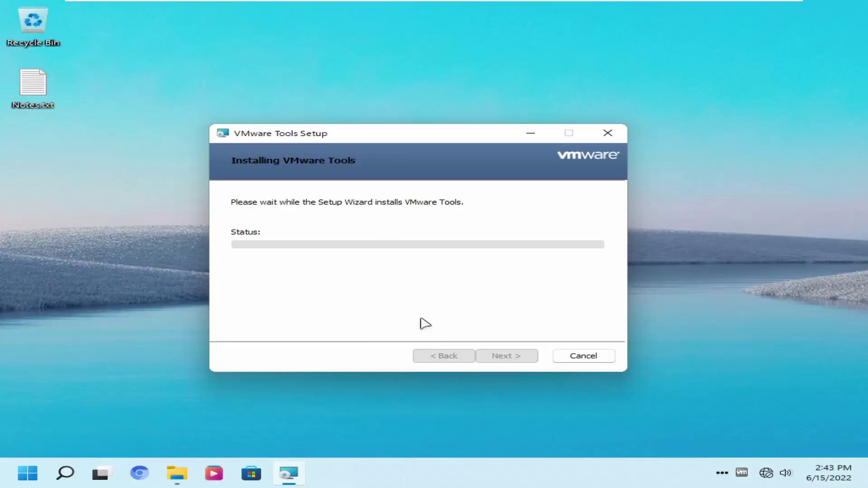
left_click(488, 355)
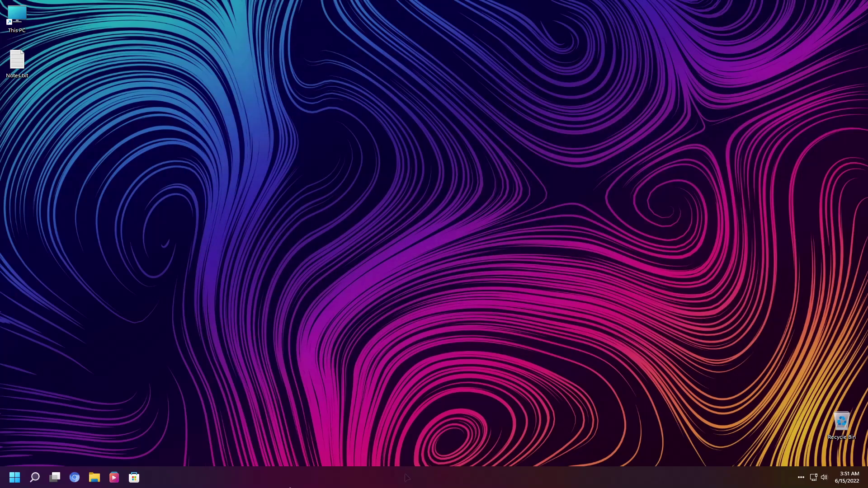
Examine the pinned apps and the full list of installed apps in the Start menu
left_click(1, 481)
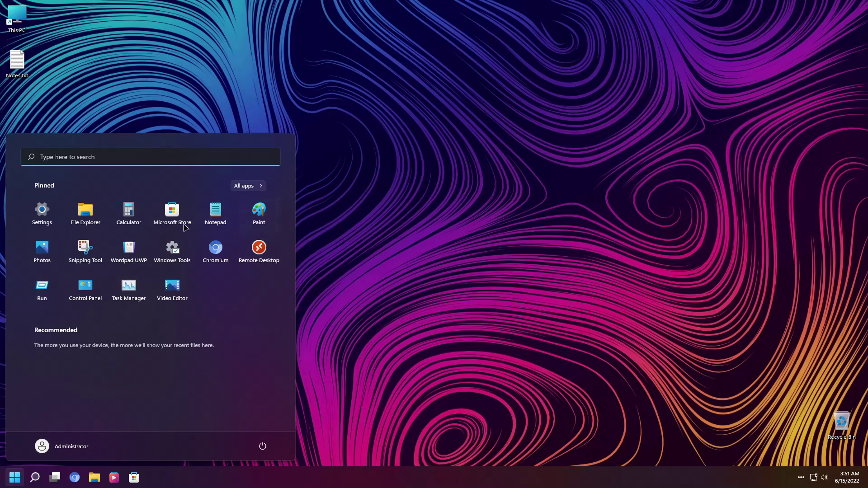
left_click(248, 186)
scroll(205, 306, "down", 3)
scroll(117, 292, "down", 3)
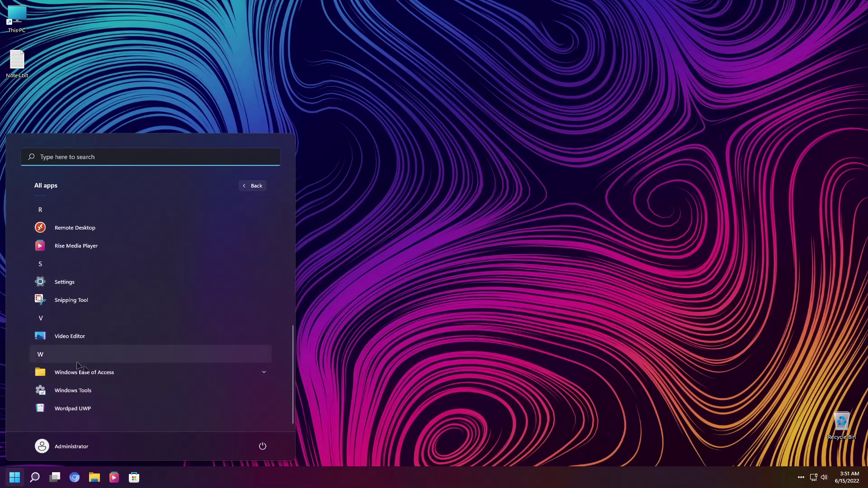
left_click(77, 367)
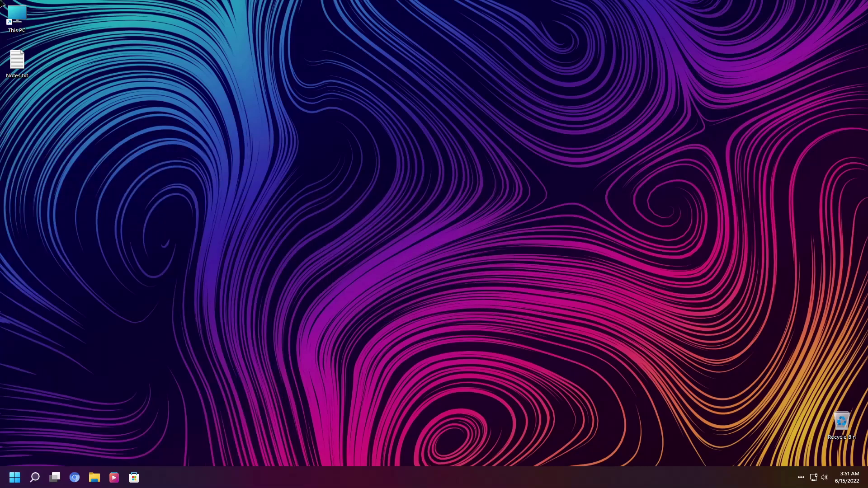
Open This PC in File Explorer, examine its additional commands, view options and sorting options, and close the window
double_click(16, 18)
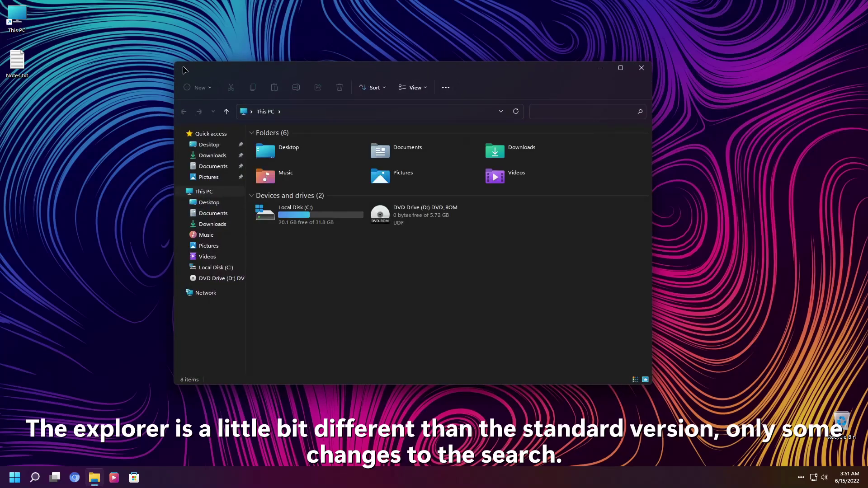
left_click(446, 87)
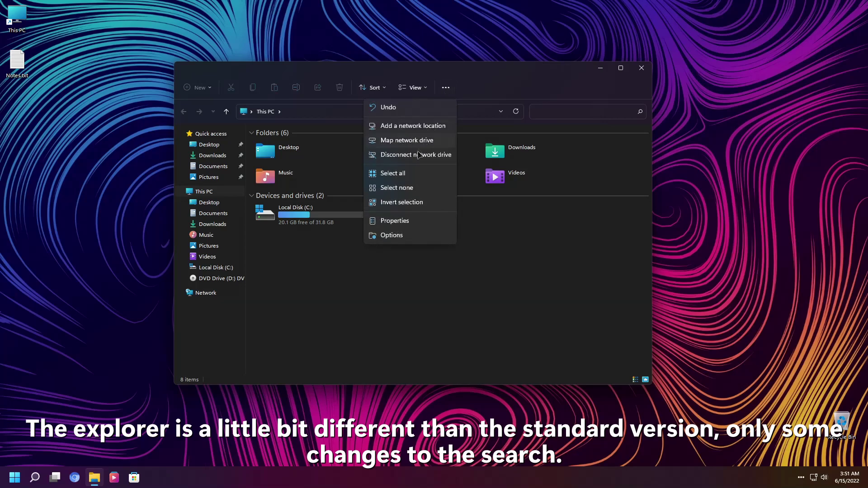
left_click(409, 88)
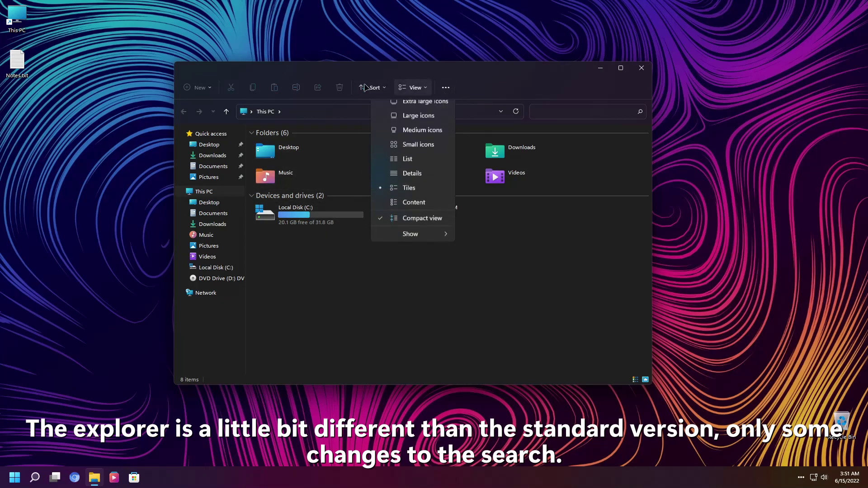
left_click(372, 87)
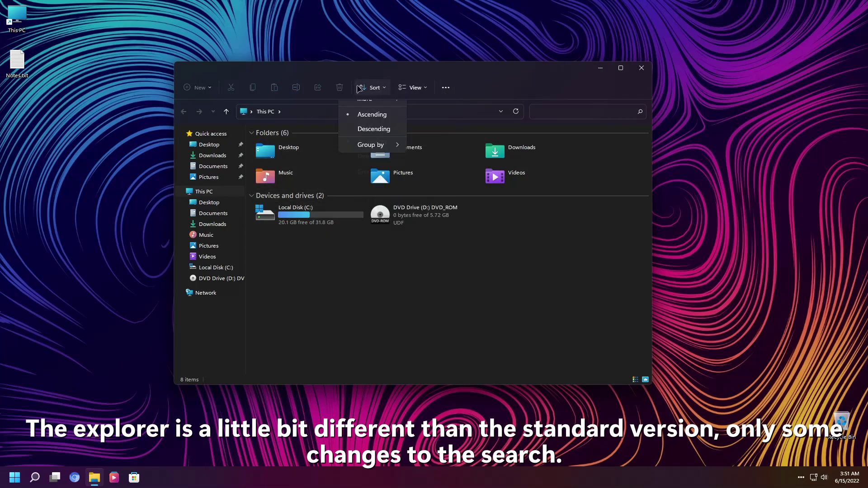
left_click(476, 315)
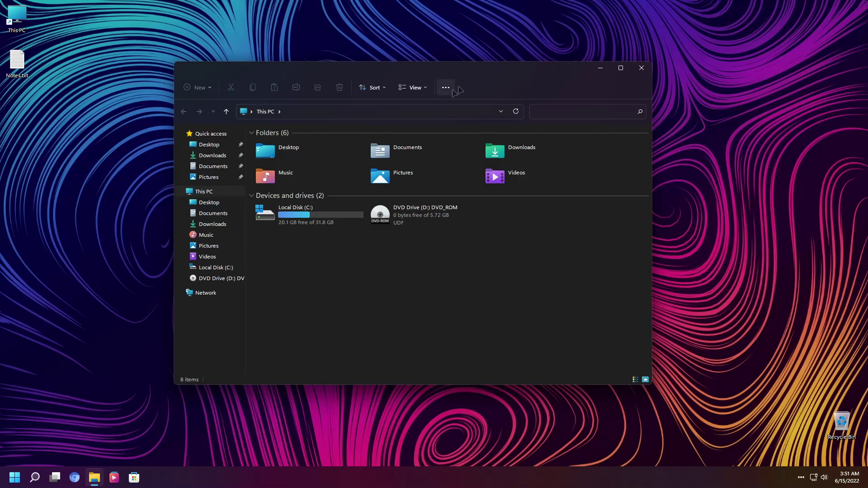
key("alt+F4")
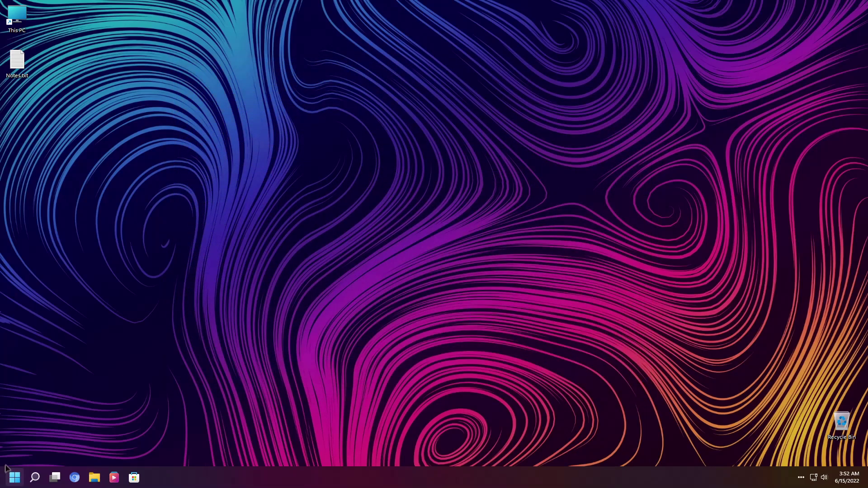
Open Wordpad UWP, look at the hyperlink options, and replace the trial text with "subscribe to come on android :))"
left_click(10, 474)
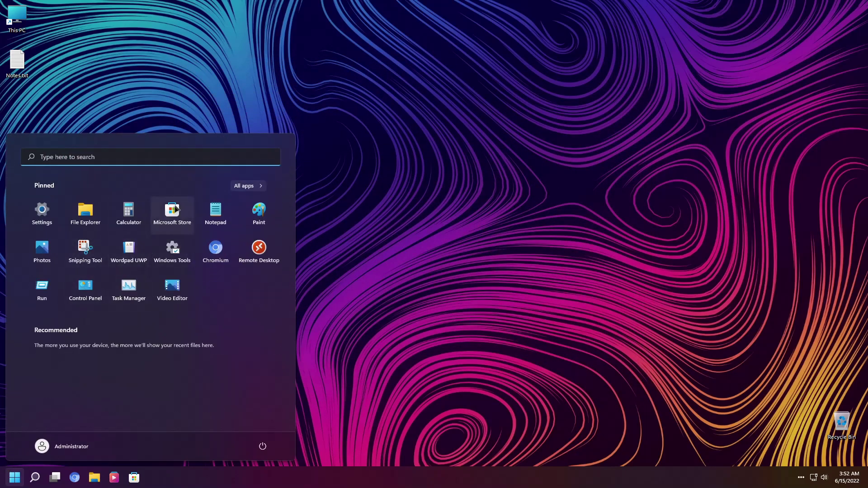
left_click(141, 249)
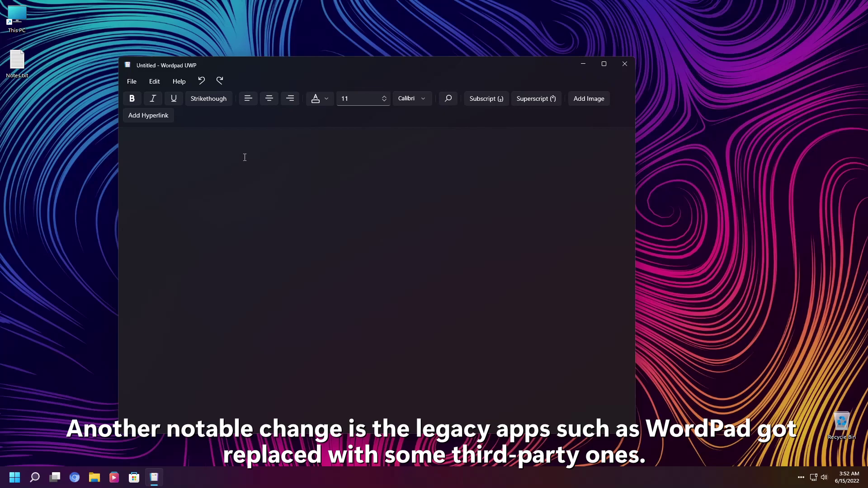
left_click(171, 117)
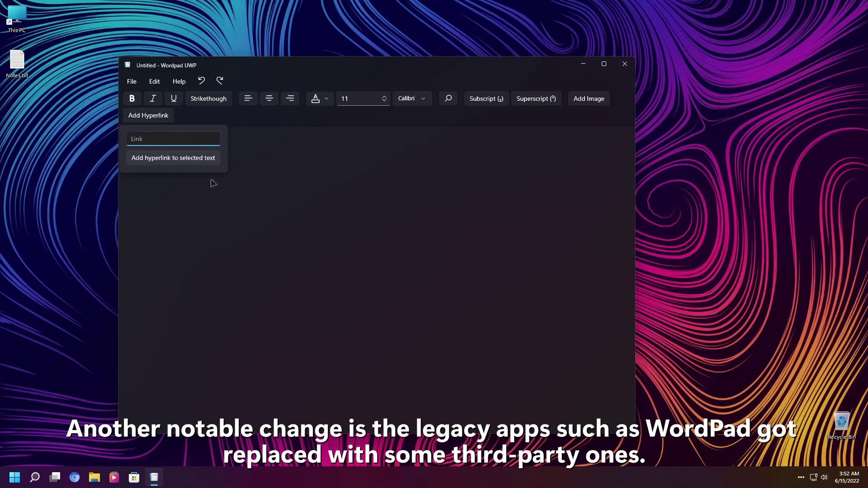
left_click(252, 168)
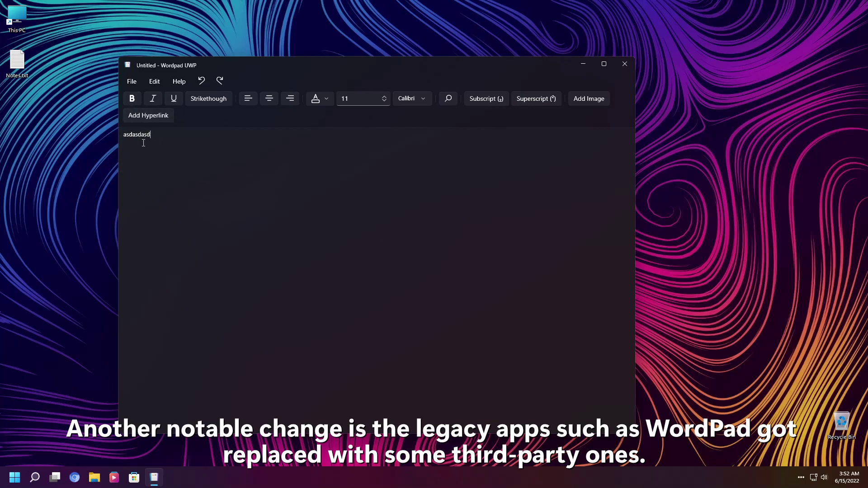
key("ctrl+a")
key("BackSpace")
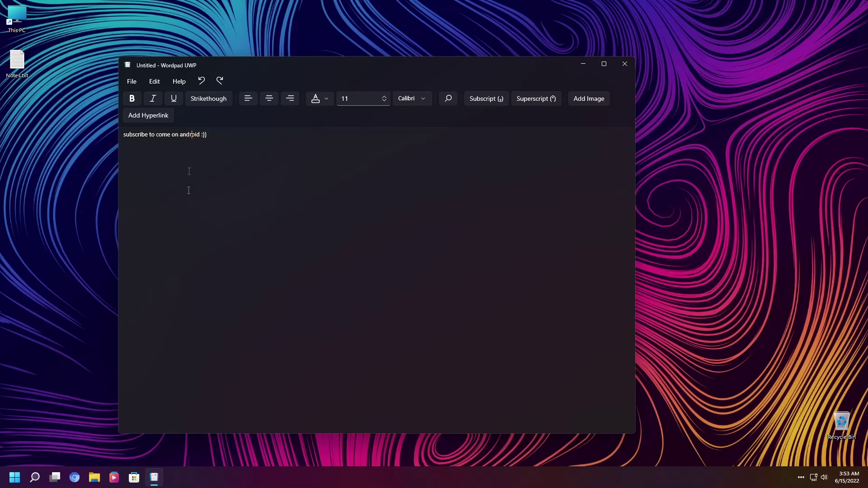
Try to save the document, follow the error dialog to Settings, and allow file system access for Wordpad UWP and Remote Desktop
left_click(134, 81)
left_click(130, 130)
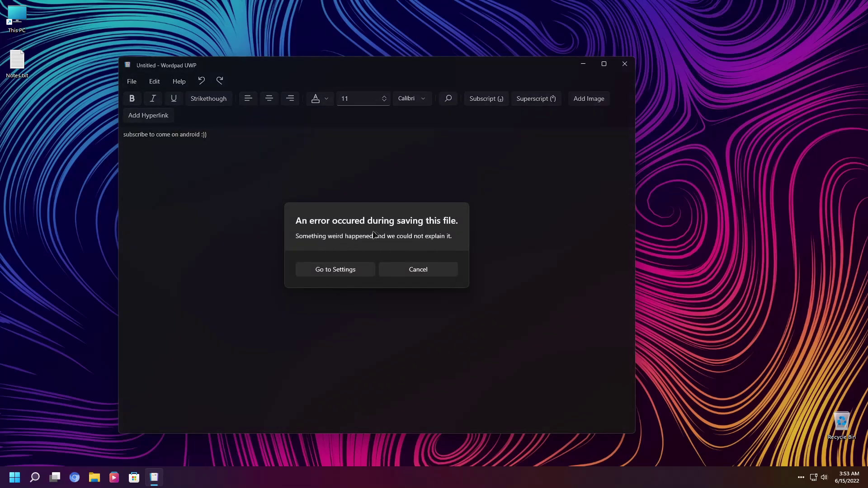
left_click(334, 267)
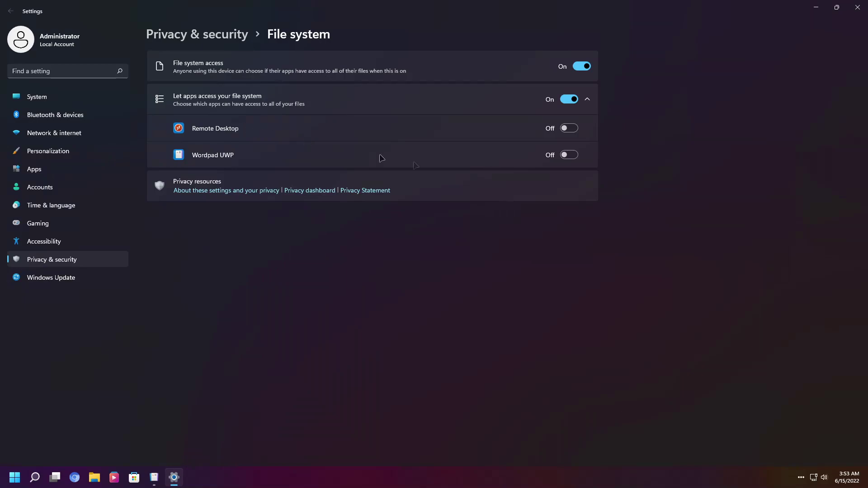
left_click(573, 155)
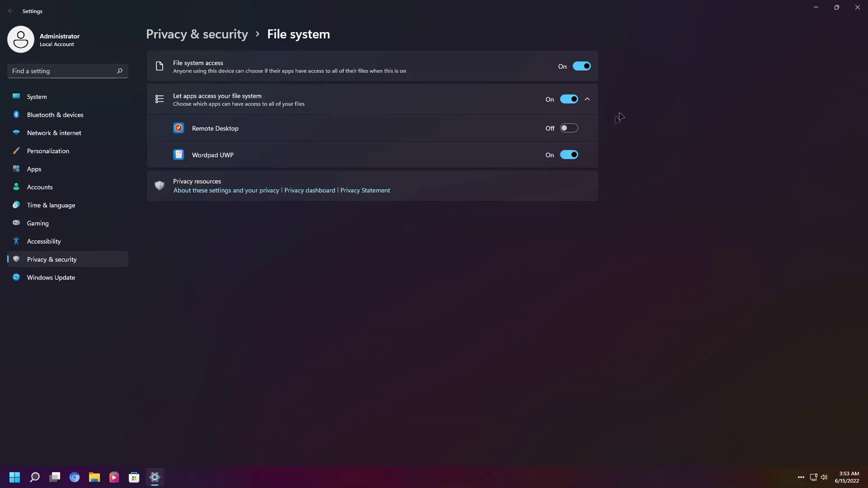
left_click(569, 129)
left_click(858, 7)
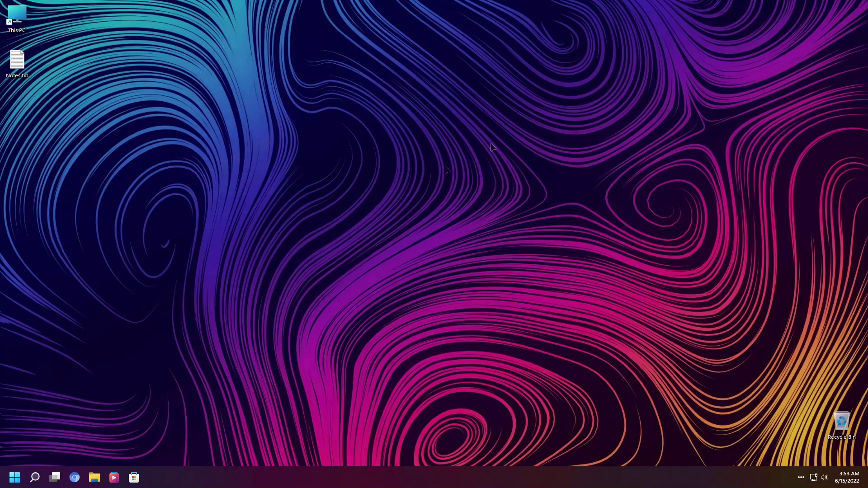
Reopen Wordpad UWP, write "subscribe to come on android:))" and try to save the untitled document directly
left_click(15, 477)
left_click(129, 246)
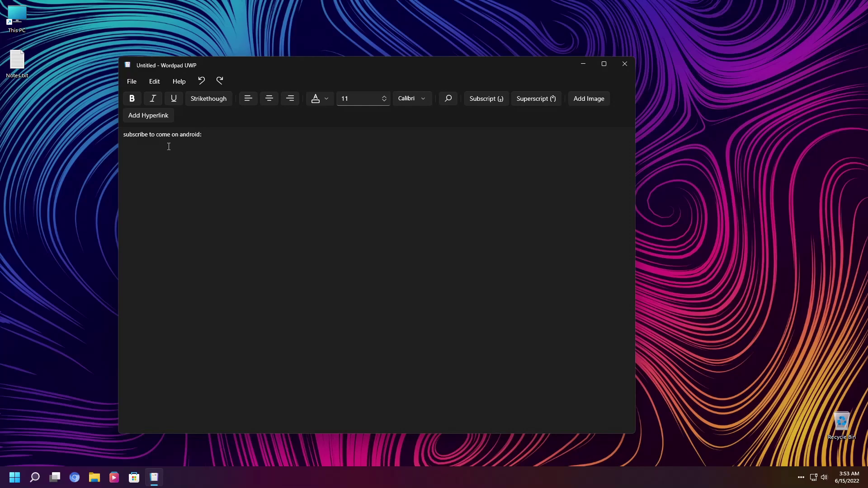
left_click(131, 82)
left_click(135, 124)
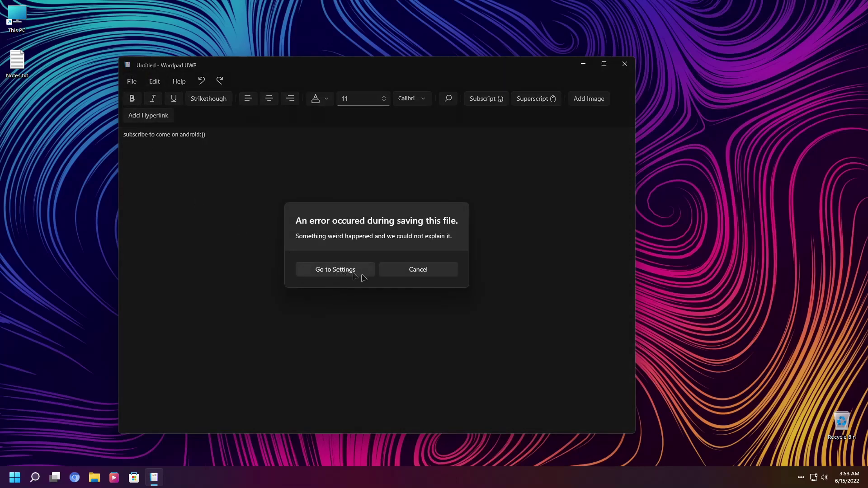
left_click(429, 271)
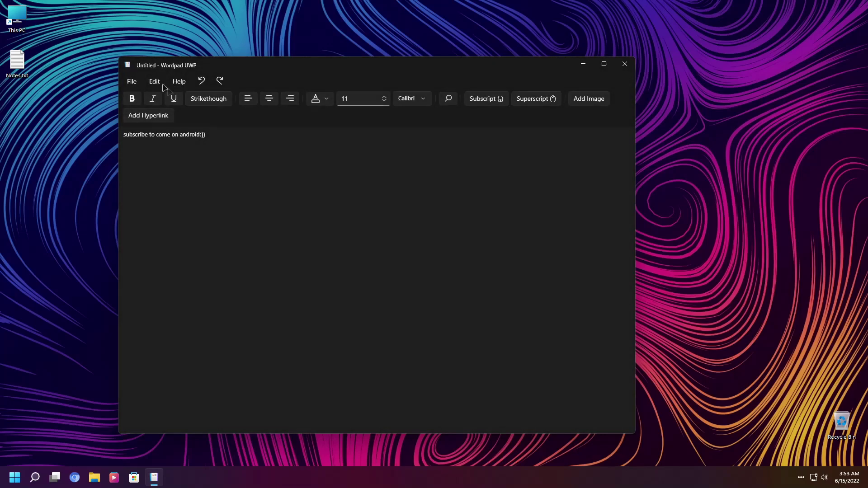
Save the document to the Desktop as New Document.rtf in Rich Text format and close Wordpad UWP
left_click(132, 82)
left_click(142, 145)
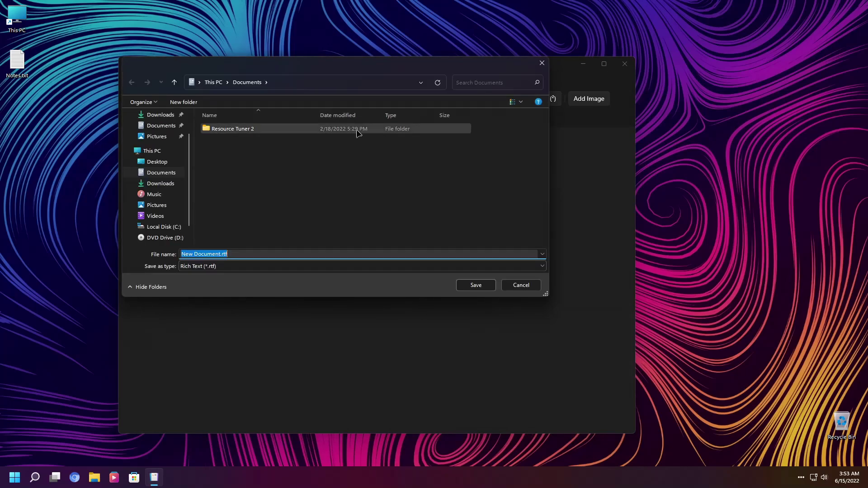
left_click(152, 150)
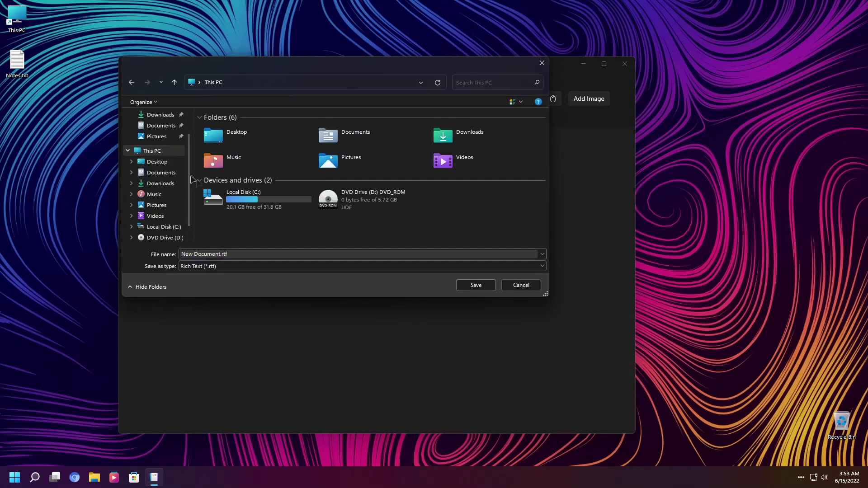
left_click(160, 172)
left_click(157, 162)
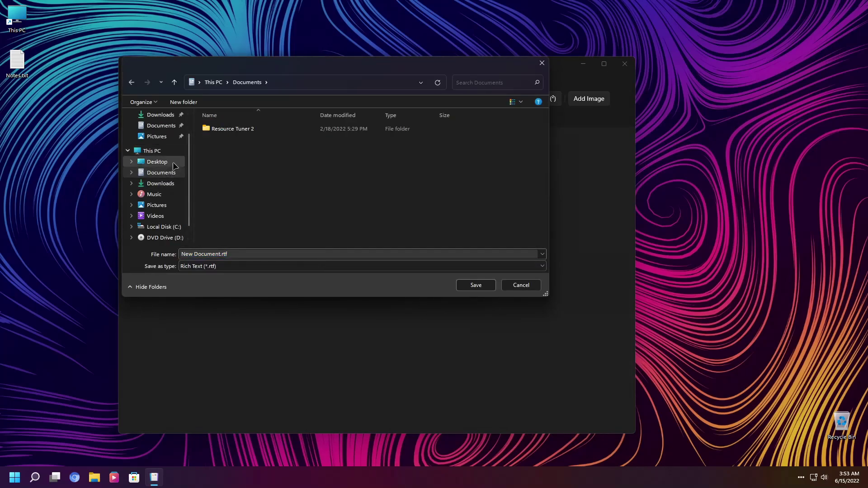
left_click(476, 285)
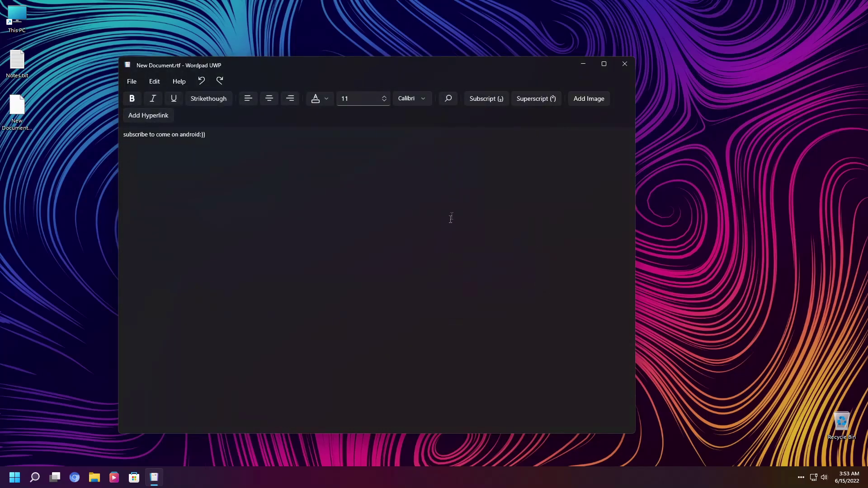
left_click(625, 64)
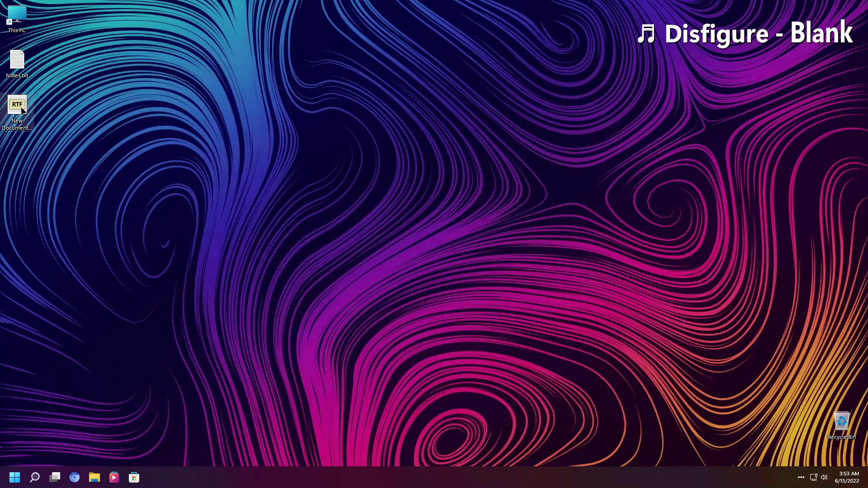
Open New Document.rtf from the desktop to check its contents, and close it without saving changes
double_click(21, 109)
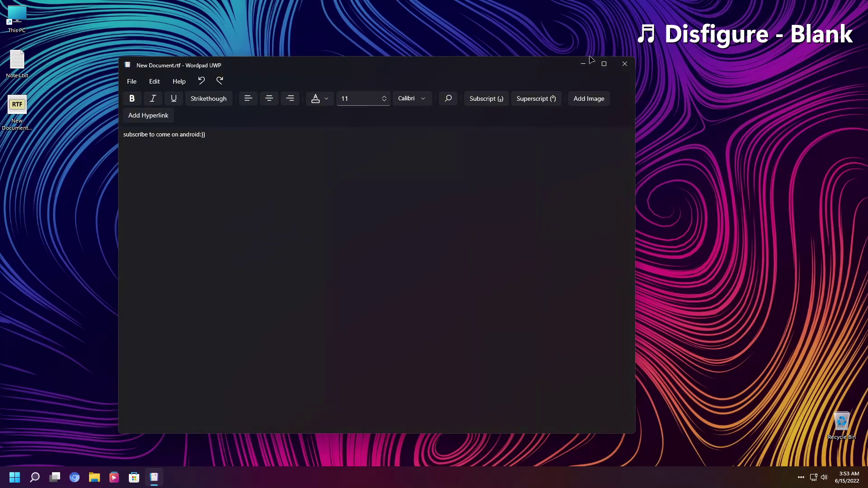
left_click(631, 67)
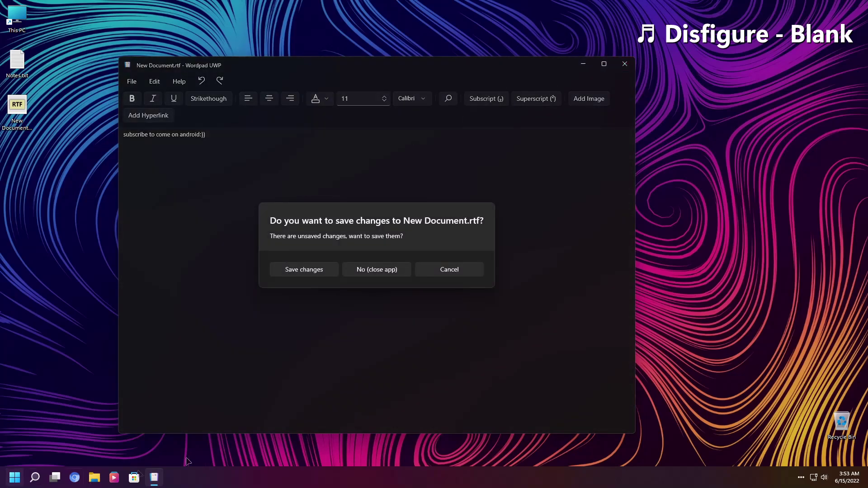
left_click(390, 271)
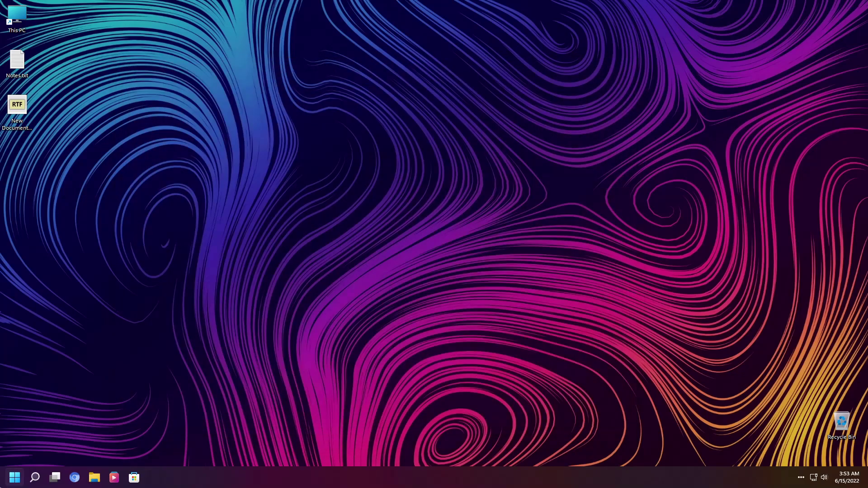
Browse the full list of installed apps in the Start menu and open Character Map UWP
key("super")
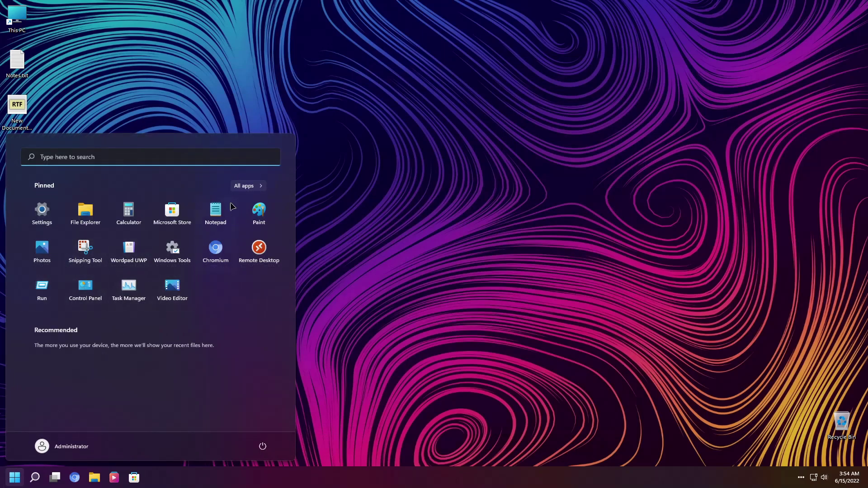
left_click(249, 186)
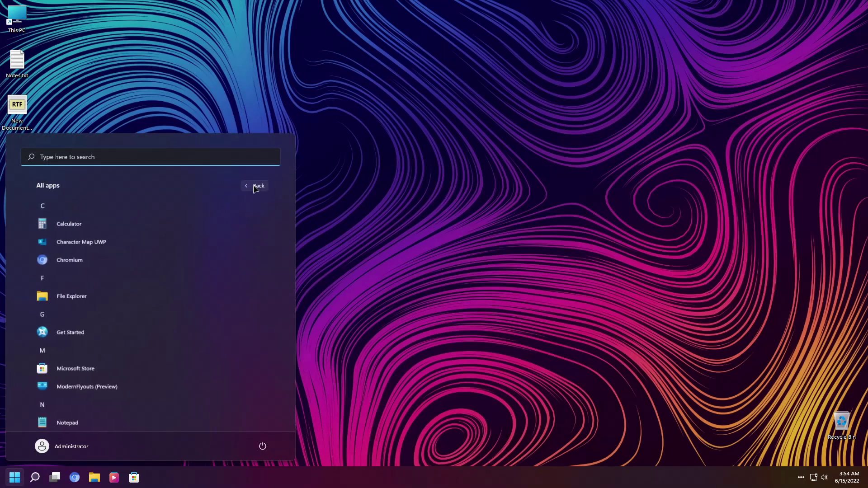
scroll(95, 307, "down", 1)
scroll(79, 316, "down", 3)
scroll(70, 348, "down", 5)
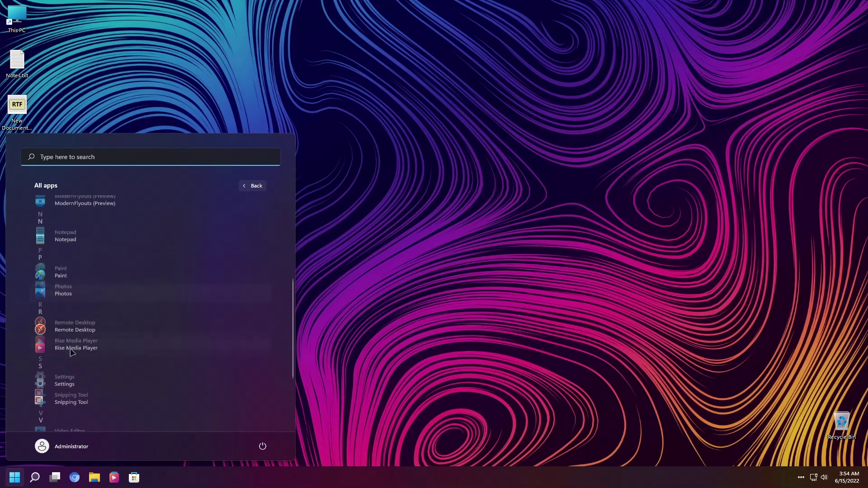
scroll(63, 357, "up", 4)
scroll(63, 357, "up", 6)
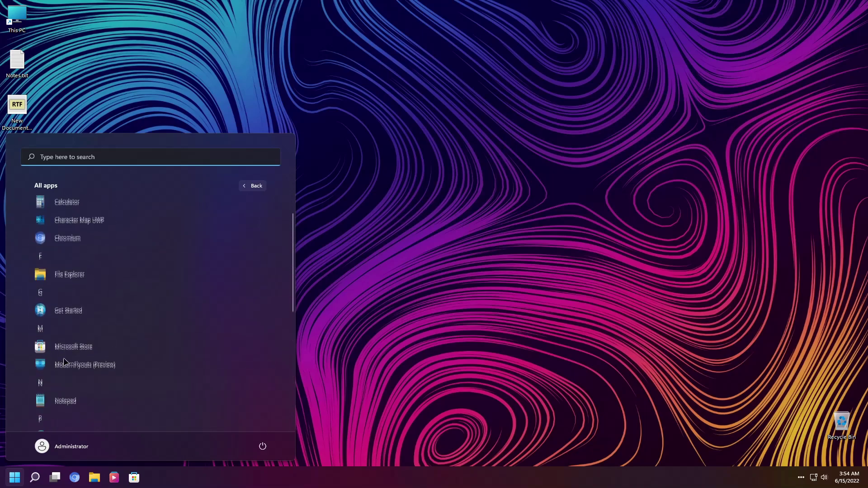
left_click(82, 248)
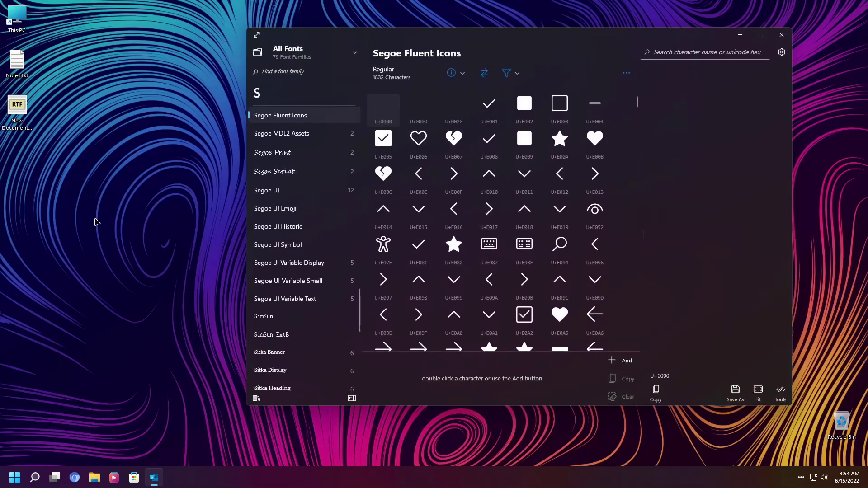
Examine Character Map's font family list and the About page in its settings
scroll(308, 244, "down", 10)
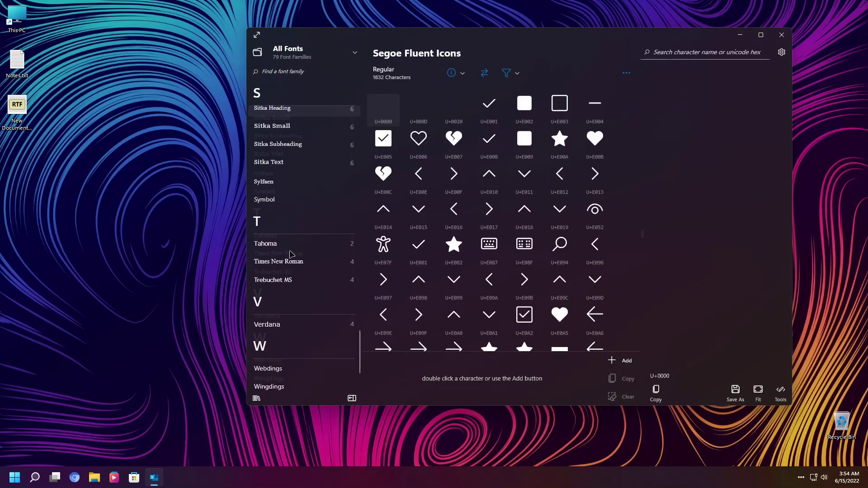
left_click(785, 52)
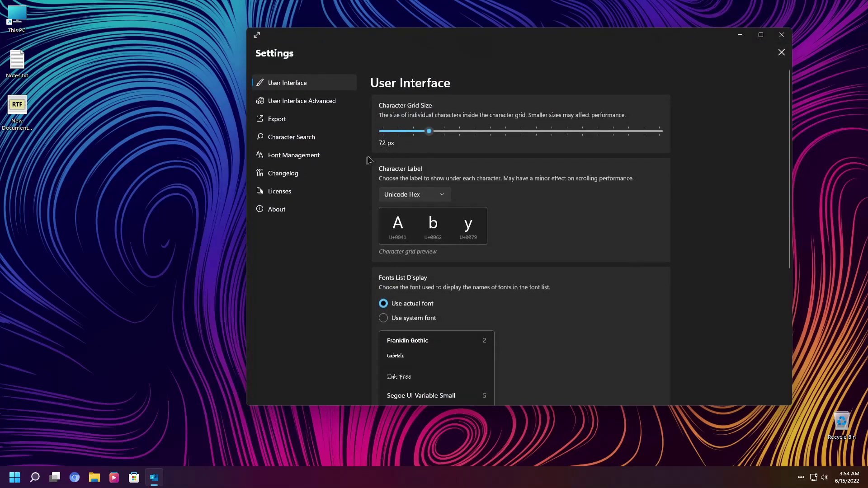
left_click(276, 211)
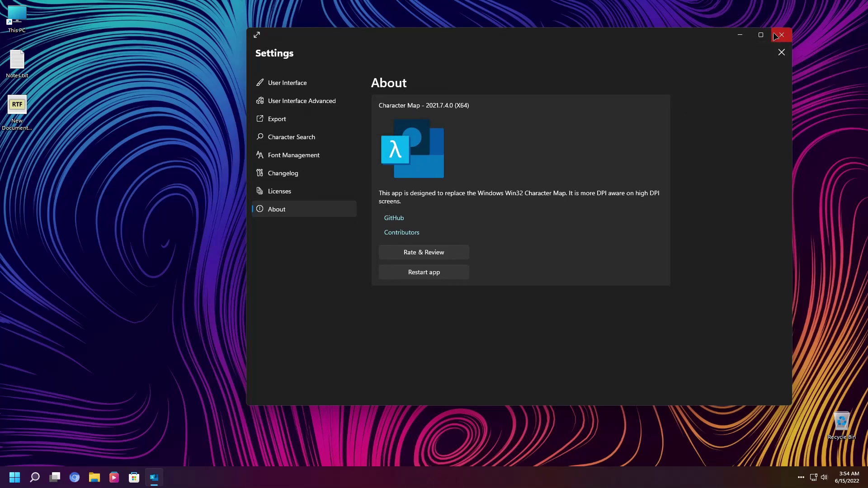
mouse_move(760, 38)
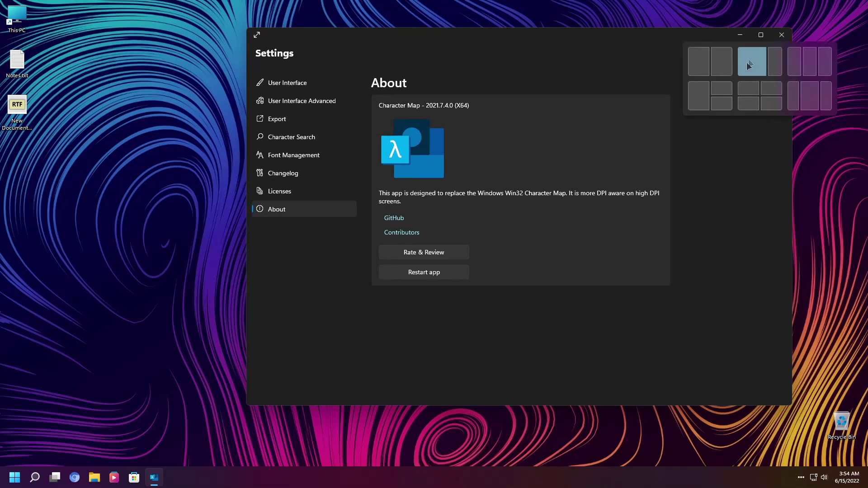
Close Character Map, and open Command Prompt by running cmd from the Run dialog to view its window before closing it
left_click(781, 34)
left_click(14, 477)
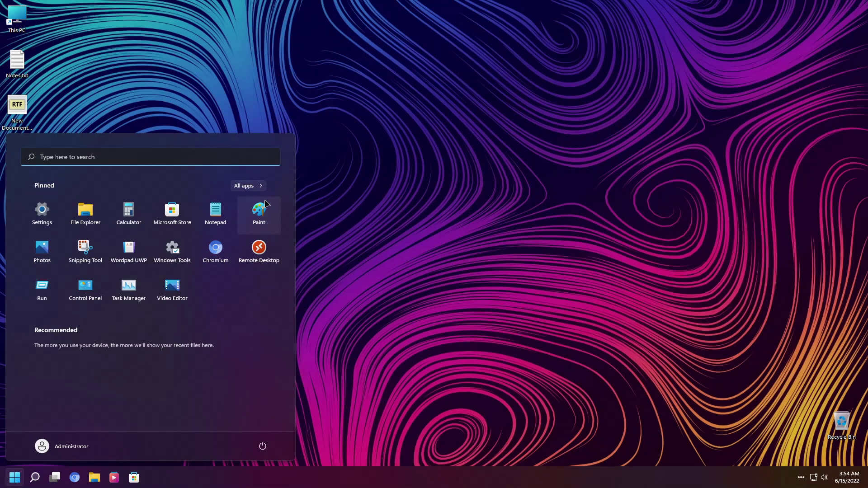
left_click(45, 292)
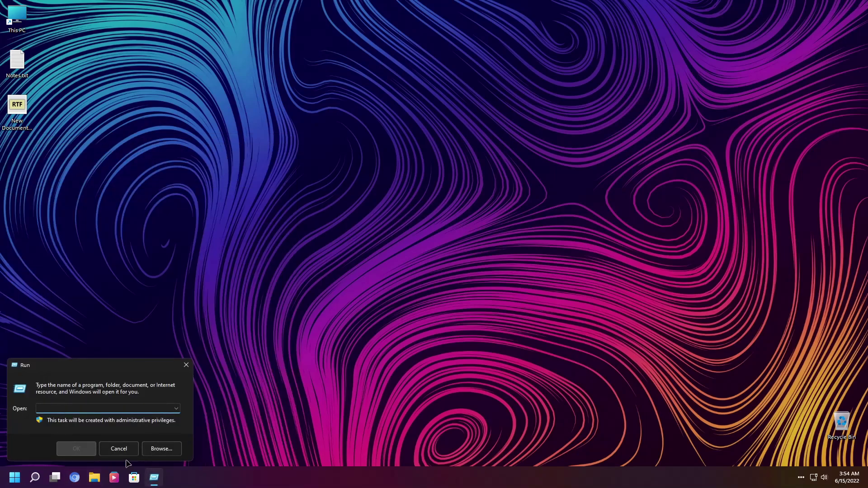
type("cmd")
key("Return")
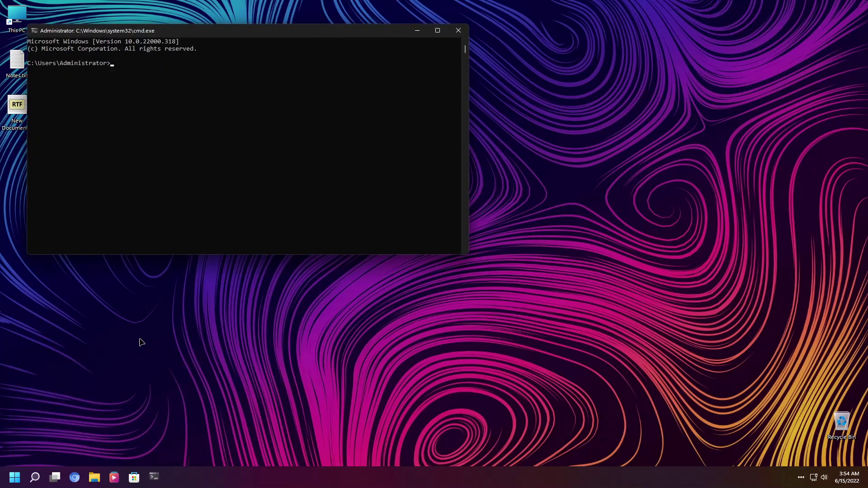
left_click(458, 31)
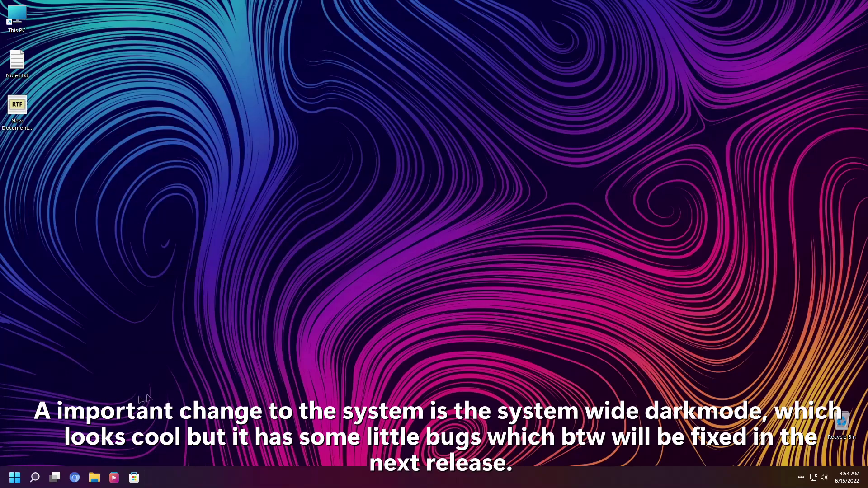
Open the Start menu and the search pane, and test the search by entering random letters
left_click(14, 477)
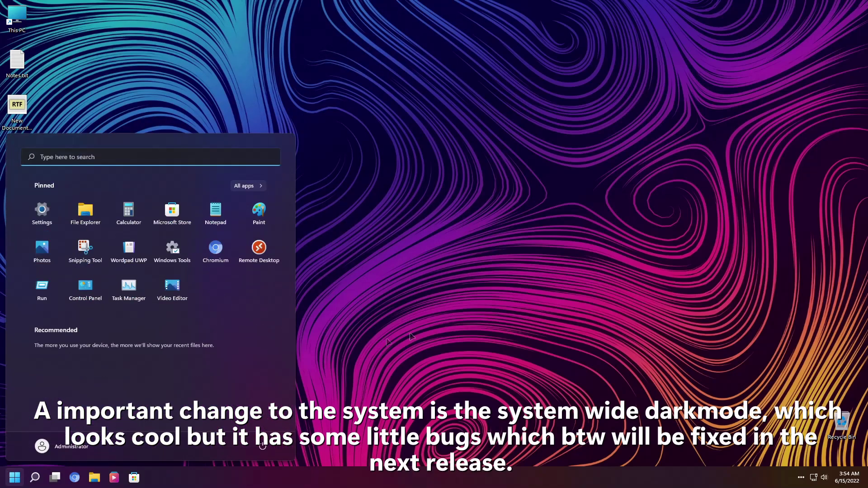
left_click(14, 478)
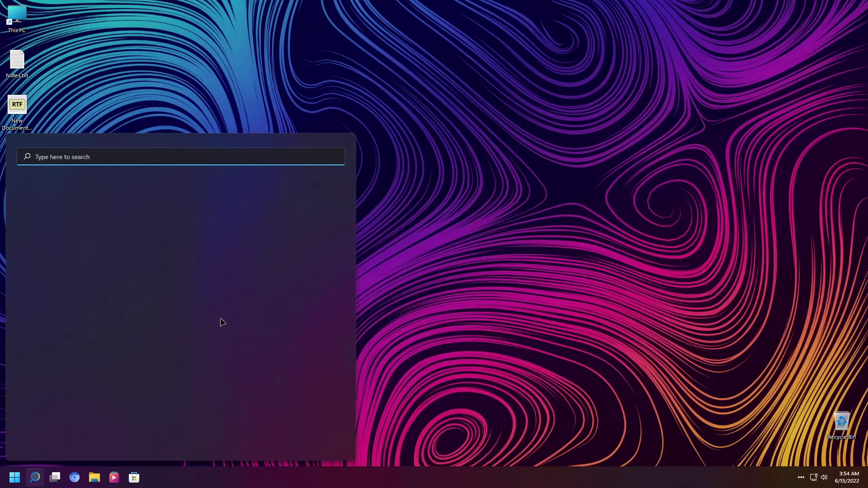
type("dsvfdfdsfgsdfgdfsgdfsdfgsdfgxcb")
left_click(501, 281)
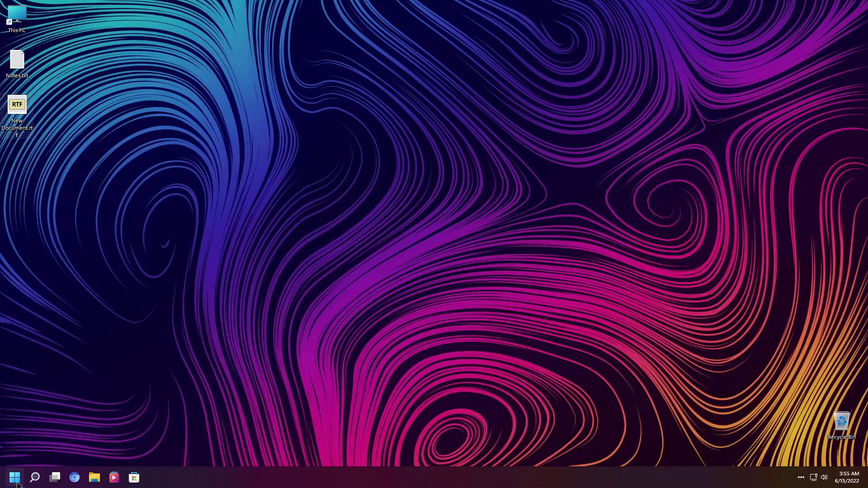
left_click(34, 478)
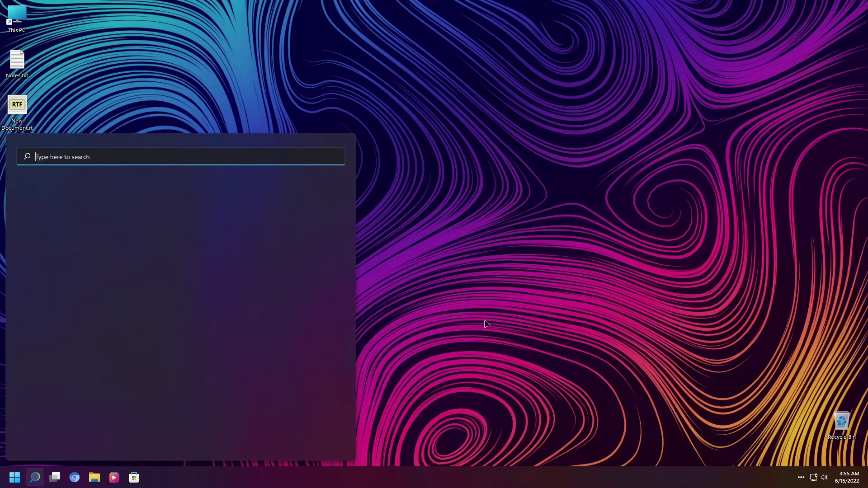
left_click(15, 478)
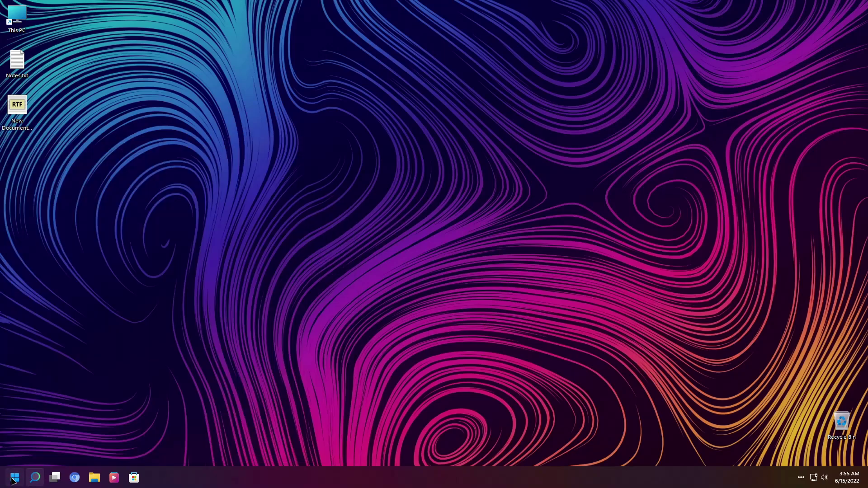
Open the Services console by running services.msc from the Run dialog
key("super+r")
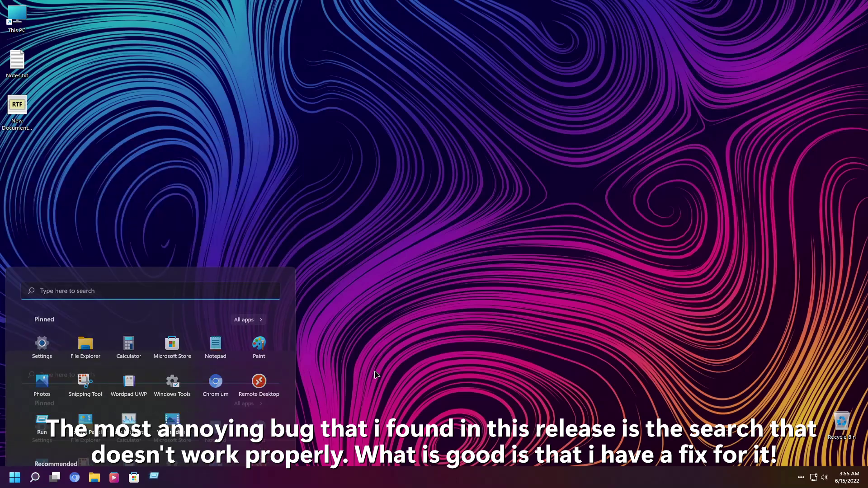
type("services.msc")
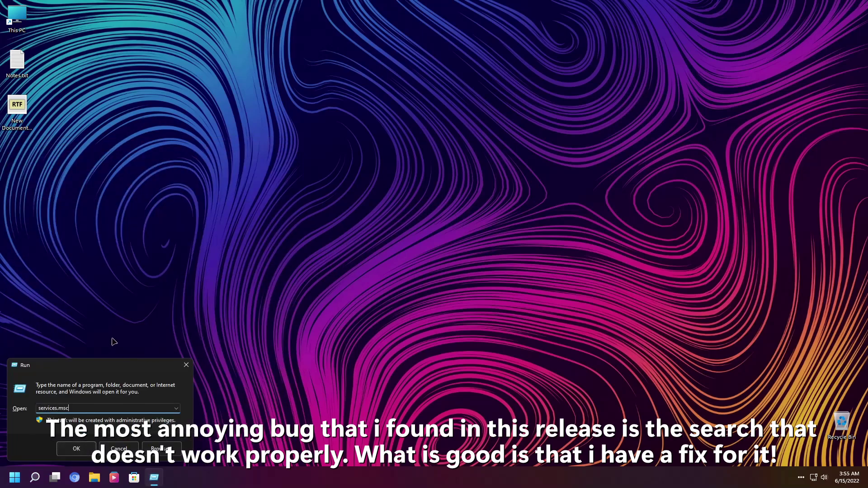
key("Return")
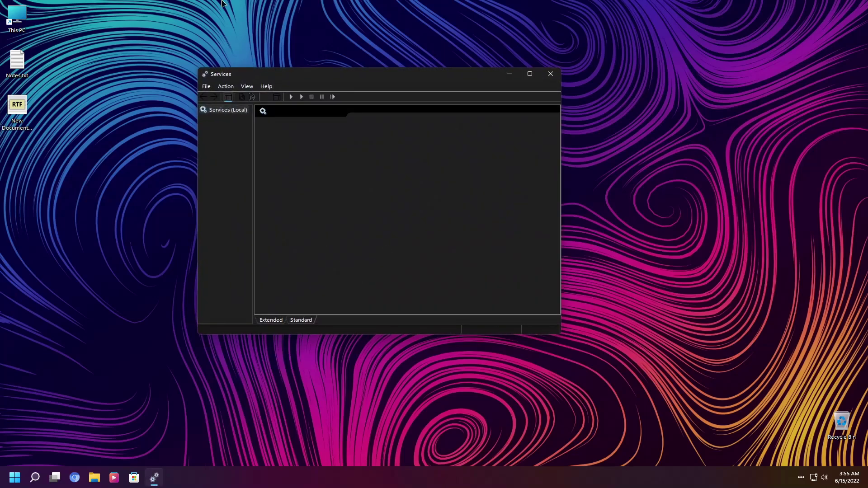
Locate the Windows Search service in the services list and open its properties
scroll(398, 199, "down", 3)
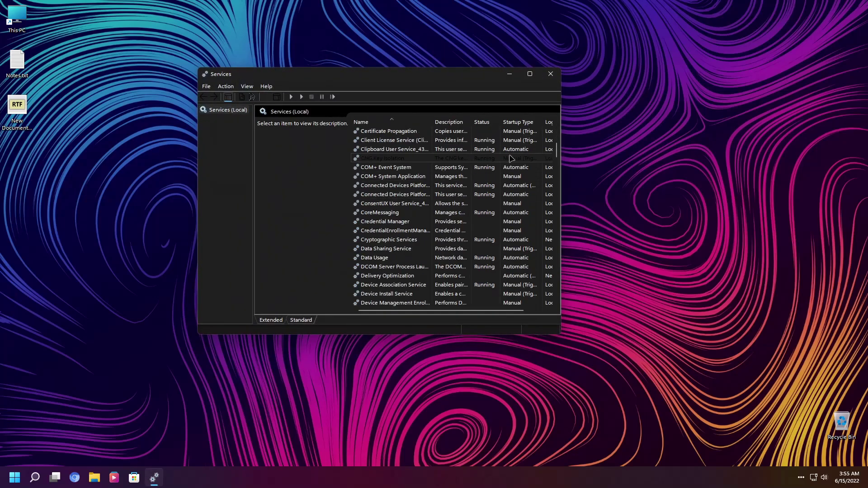
left_click_drag(555, 145, 556, 231)
scroll(372, 223, "down", 4)
scroll(372, 224, "down", 2)
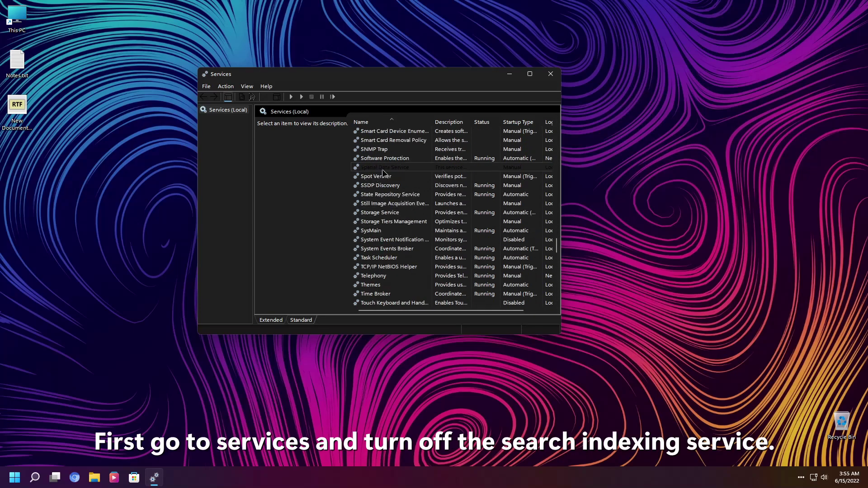
scroll(371, 226, "down", 13)
scroll(392, 274, "down", 2)
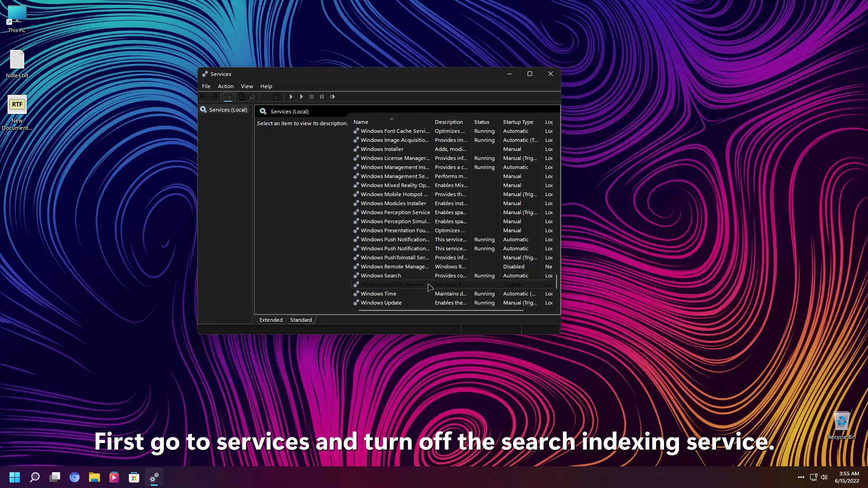
left_click(456, 281)
right_click(455, 280)
left_click(473, 367)
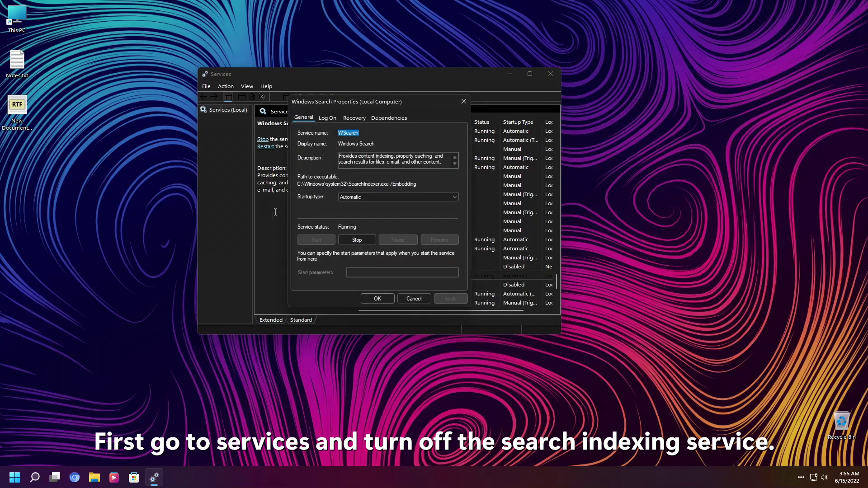
Stop the Windows Search service with its startup type set to Disabled, apply the change and close Services
left_click(366, 197)
left_click(297, 216)
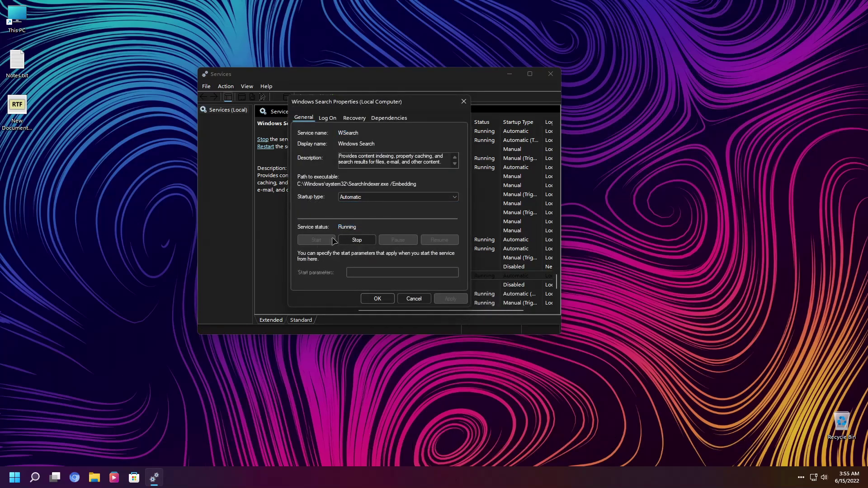
left_click(355, 240)
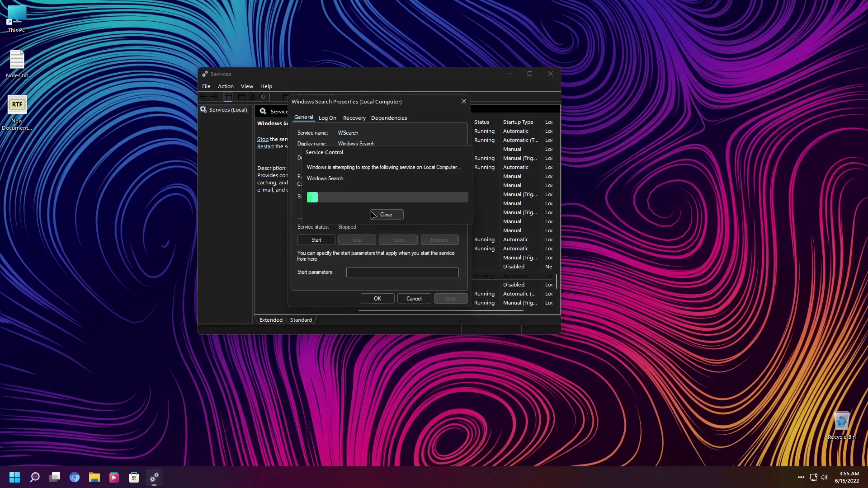
left_click(376, 198)
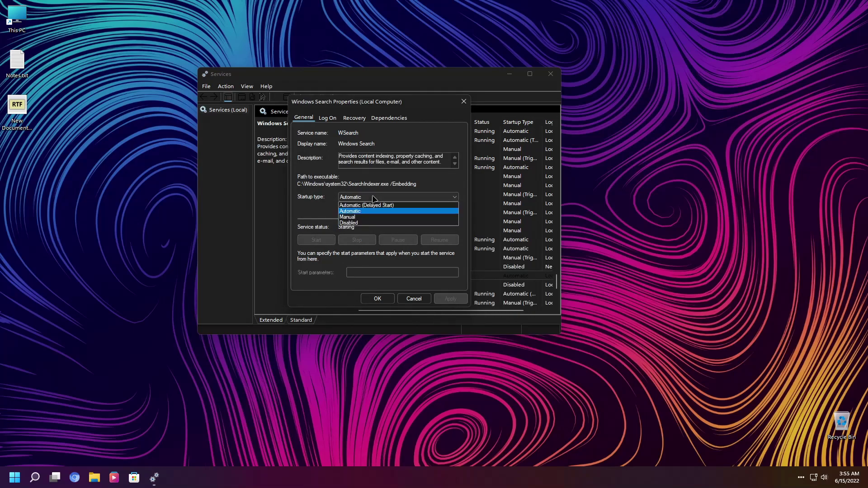
left_click(350, 223)
left_click(357, 240)
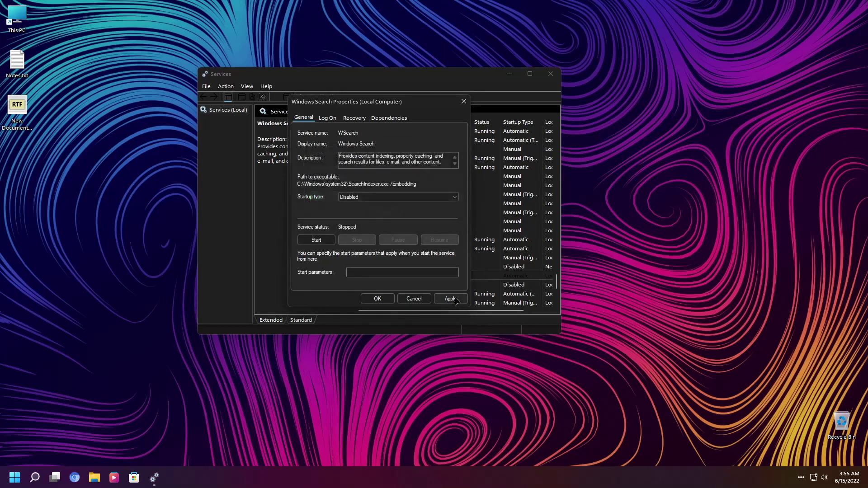
left_click(451, 299)
left_click(368, 241)
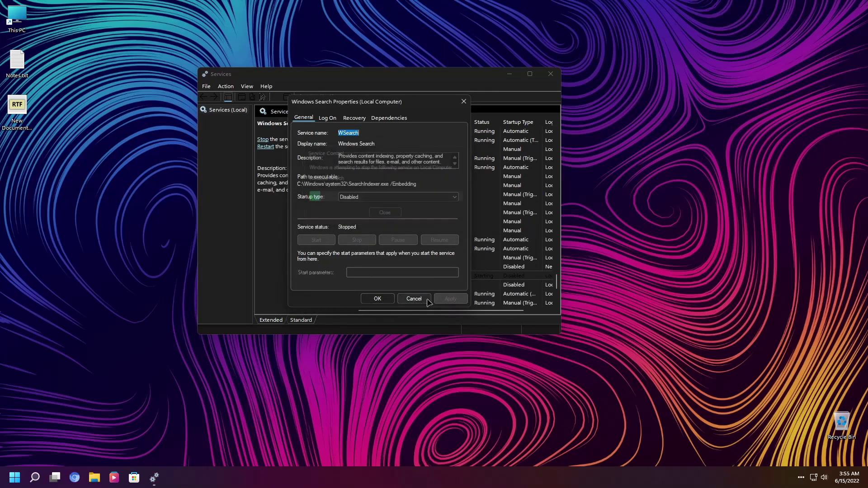
left_click(379, 300)
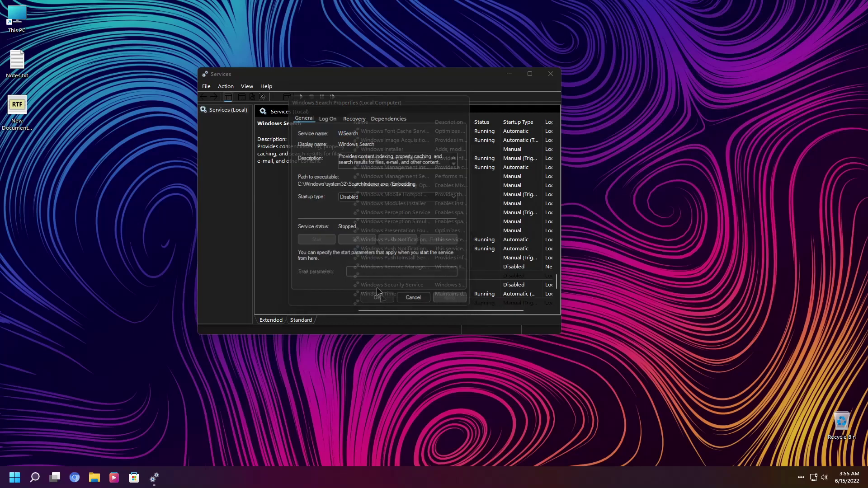
left_click(549, 78)
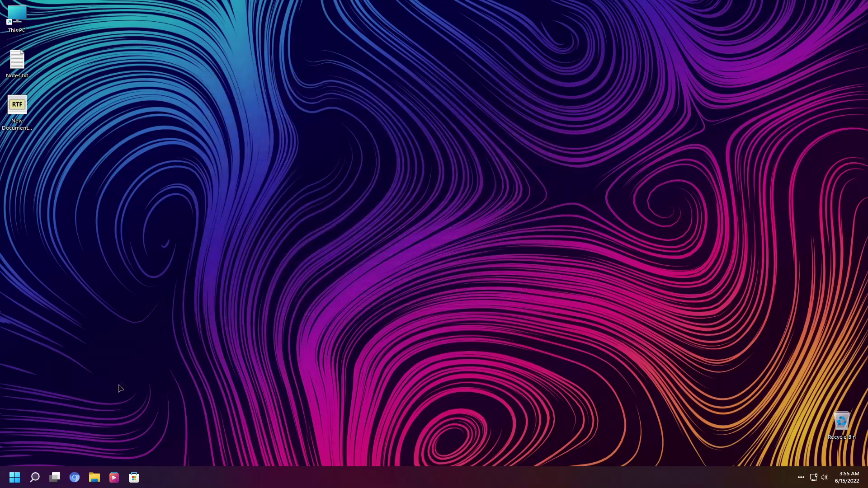
Check the search pane again, and search Google for winaero tweaker in Chromium, clearing the cookie consent notice
left_click(34, 477)
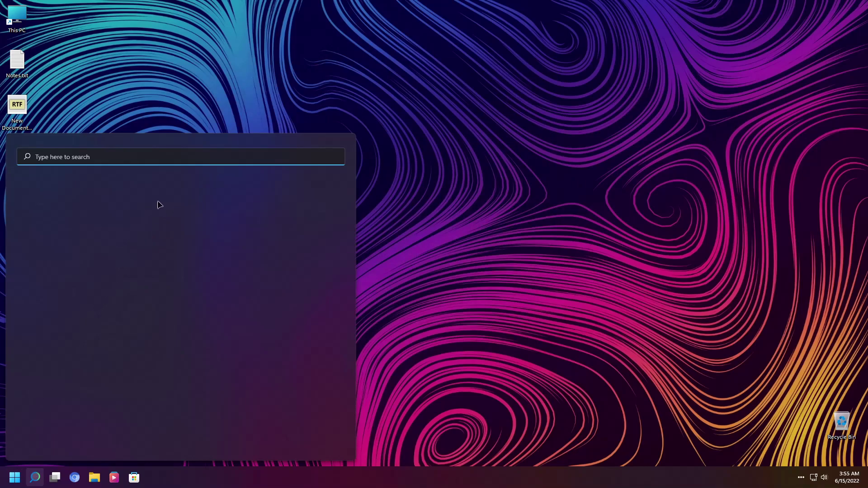
key("Escape")
left_click(74, 477)
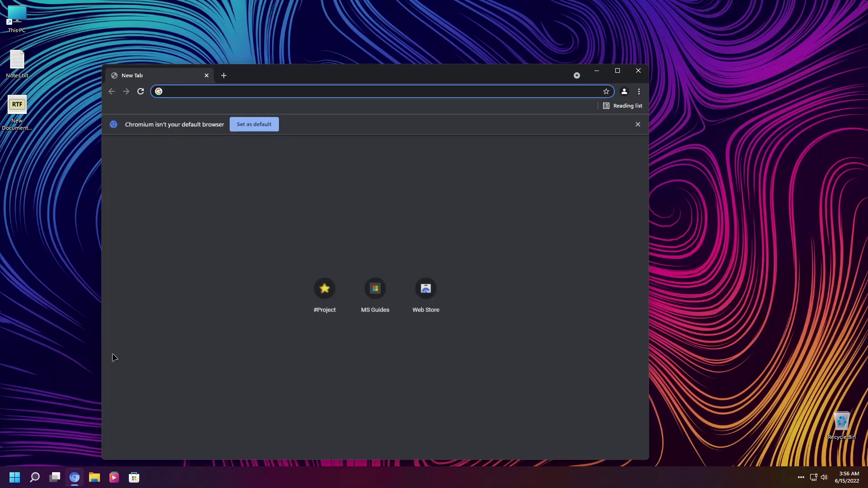
type("winaero")
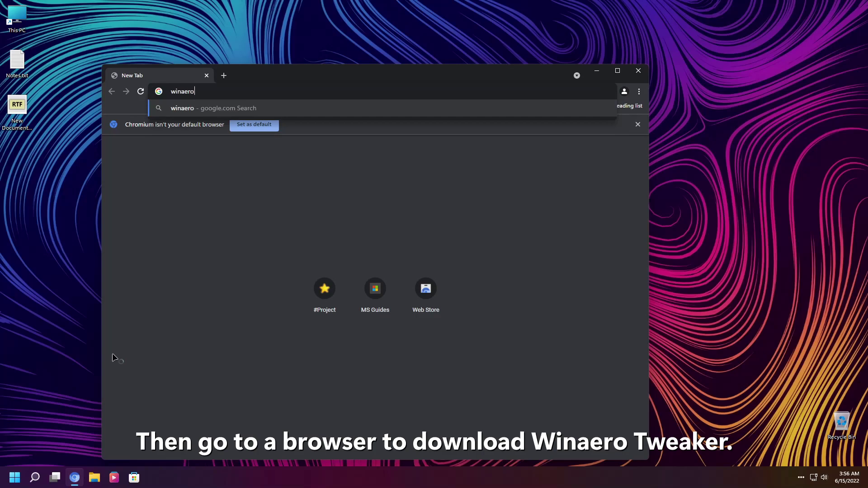
type(" tweaker")
key("Return")
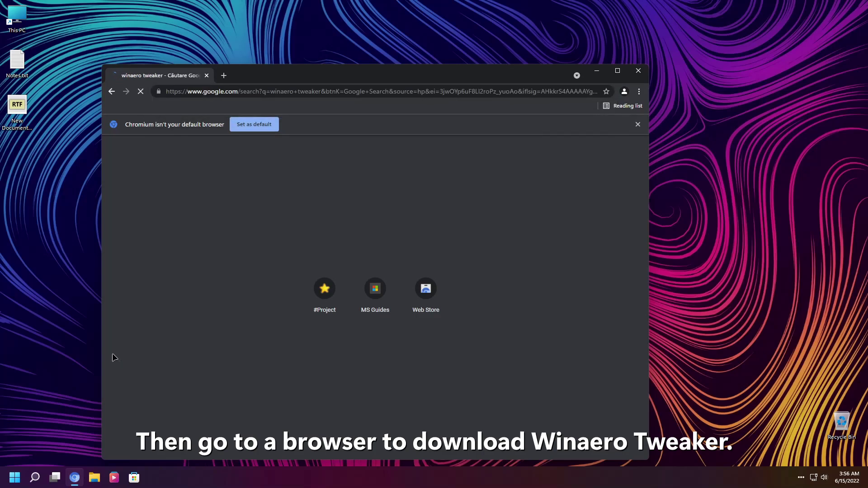
scroll(263, 308, "down", 1)
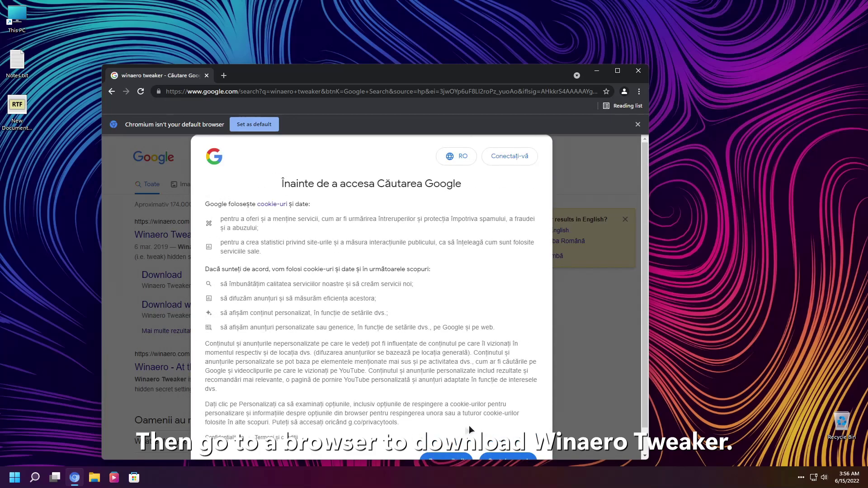
left_click(505, 431)
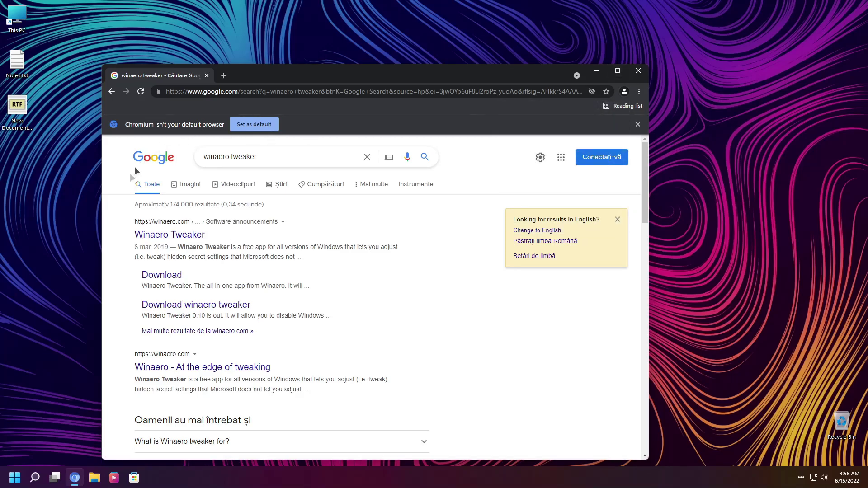
Open the Winaero Tweaker page on winaero.com from the search results and look through it
left_click(162, 236)
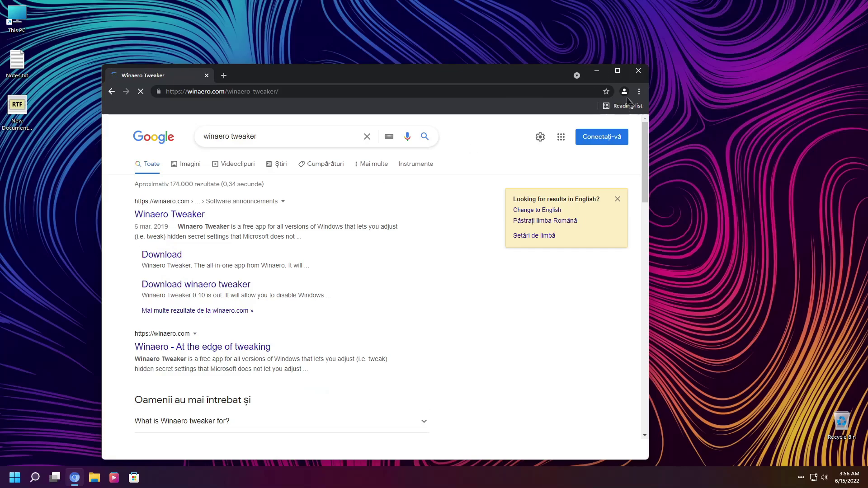
left_click(642, 91)
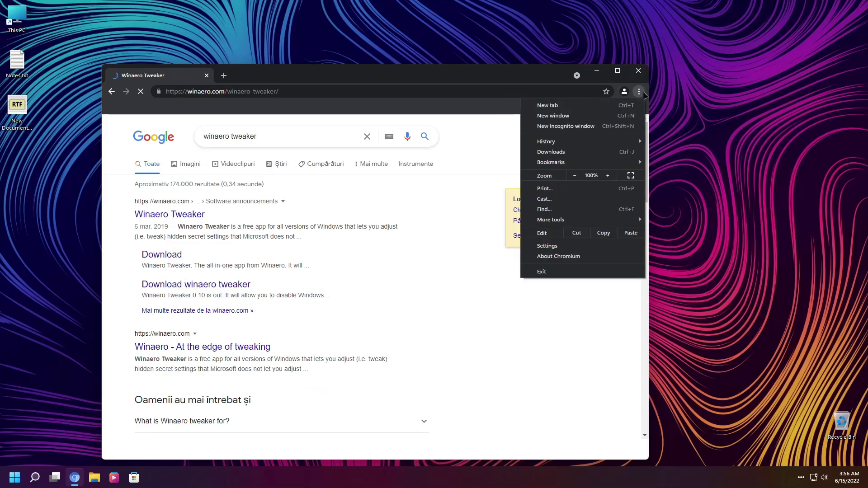
left_click(642, 91)
scroll(247, 390, "down", 3)
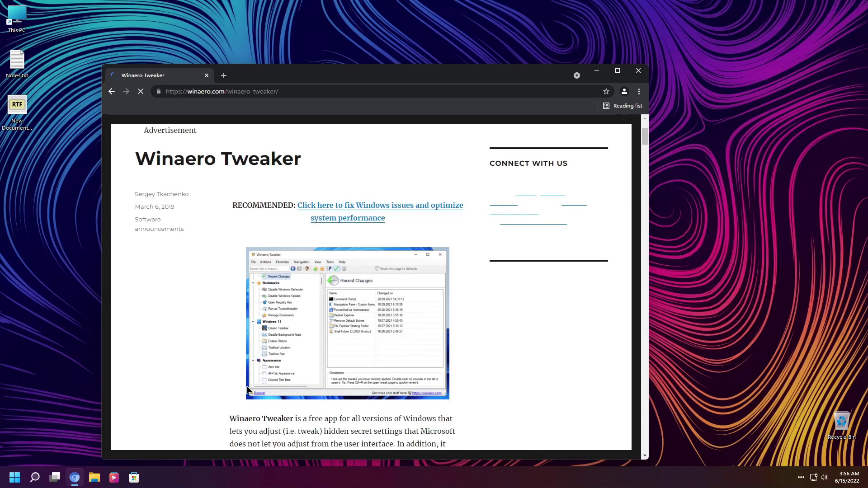
scroll(321, 267, "down", 3)
scroll(321, 268, "down", 1)
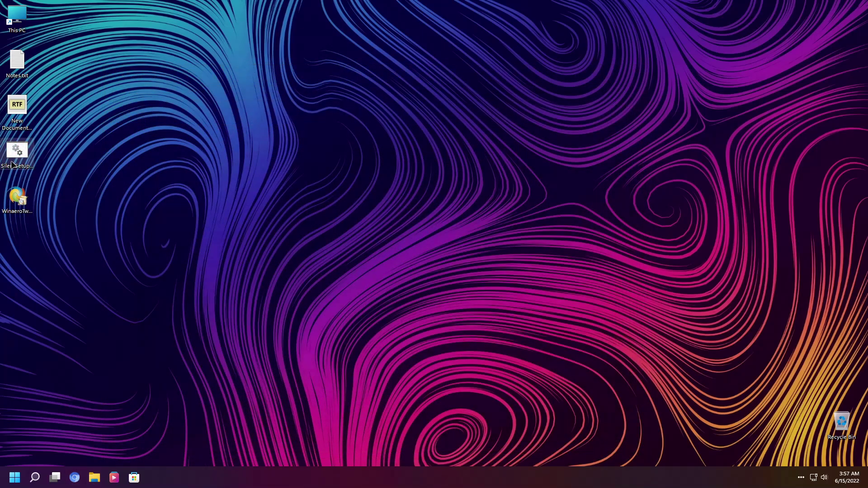
Install Winaero Tweaker by running the SilentSetup script on the desktop, and move the setup files to the Recycle Bin
double_click(17, 151)
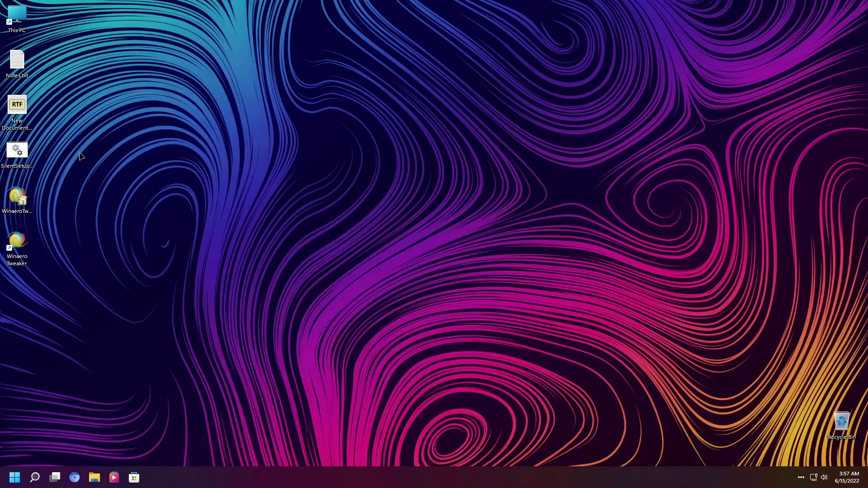
left_click(20, 156)
left_click_drag(20, 156, 842, 421)
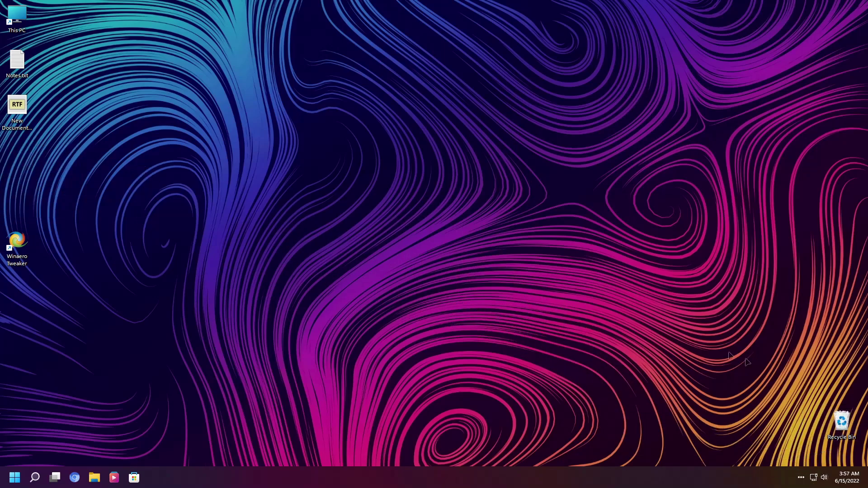
Empty the Recycle Bin on the desktop and confirm the permanent deletion of its contents
right_click(840, 422)
left_click(805, 373)
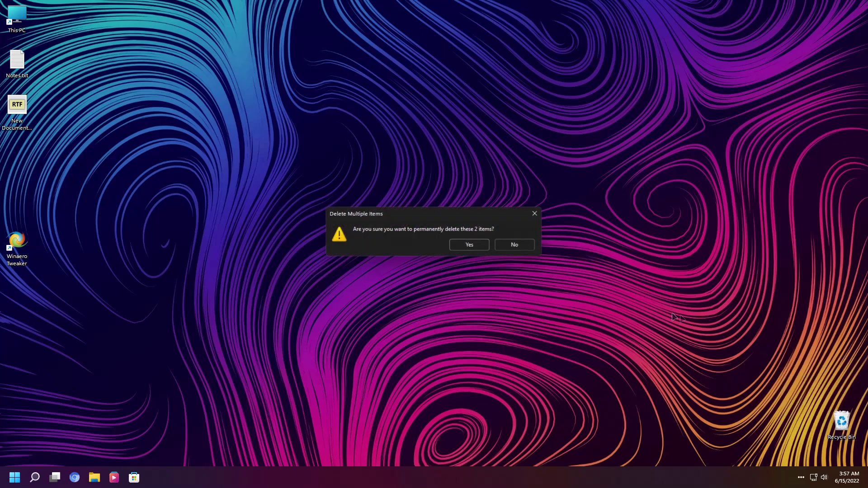
left_click(474, 243)
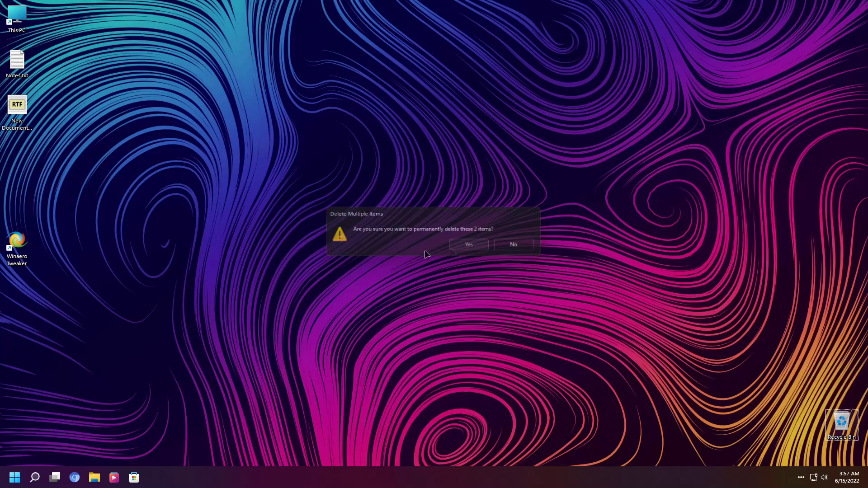
Launch Winaero Tweaker from the desktop and view its Classic Full Context Menus and Classic Taskbar tweaks for Windows 11
left_click(25, 246)
double_click(25, 247)
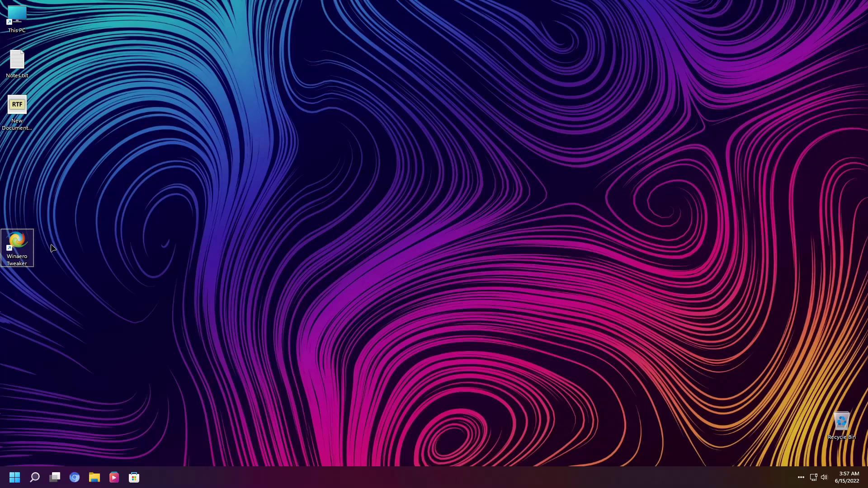
key("Return")
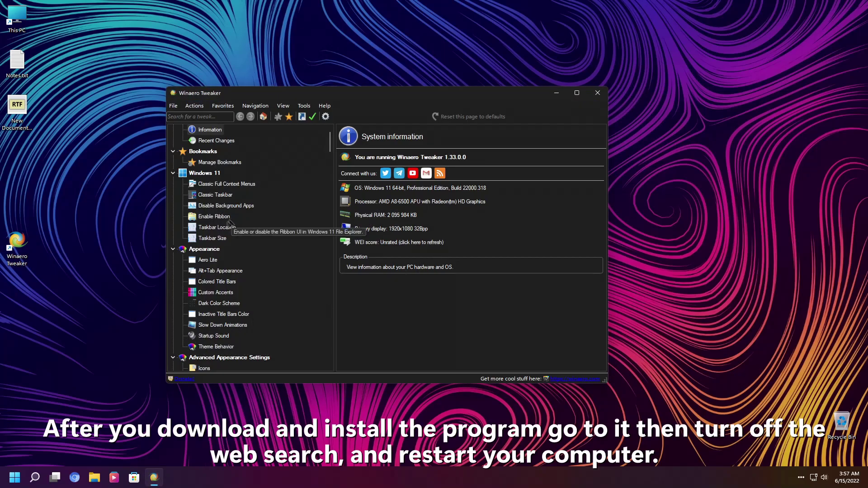
left_click(229, 184)
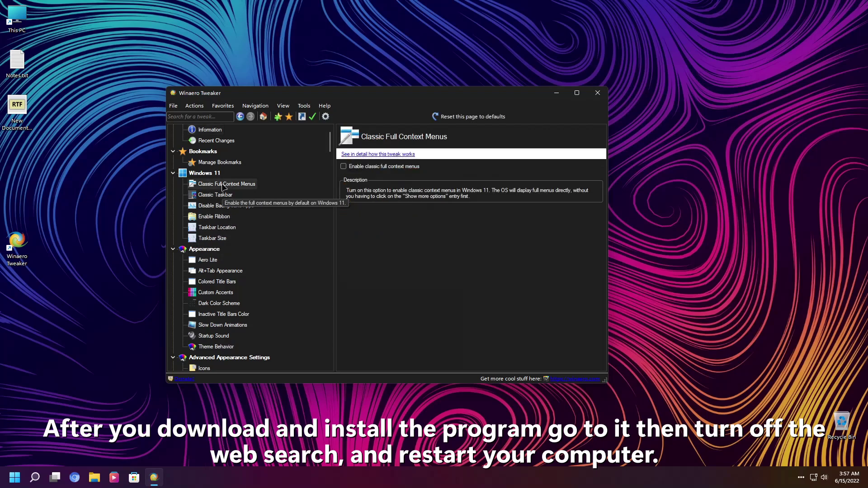
left_click(222, 194)
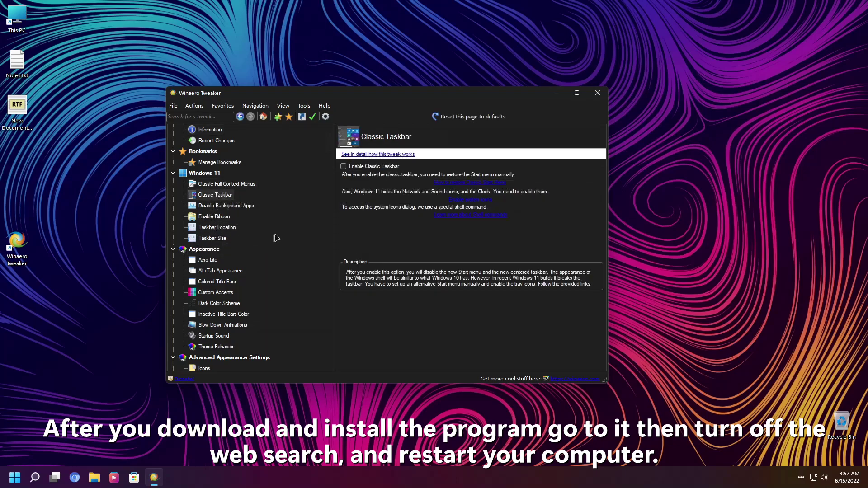
scroll(194, 290, "down", 5)
scroll(194, 289, "down", 2)
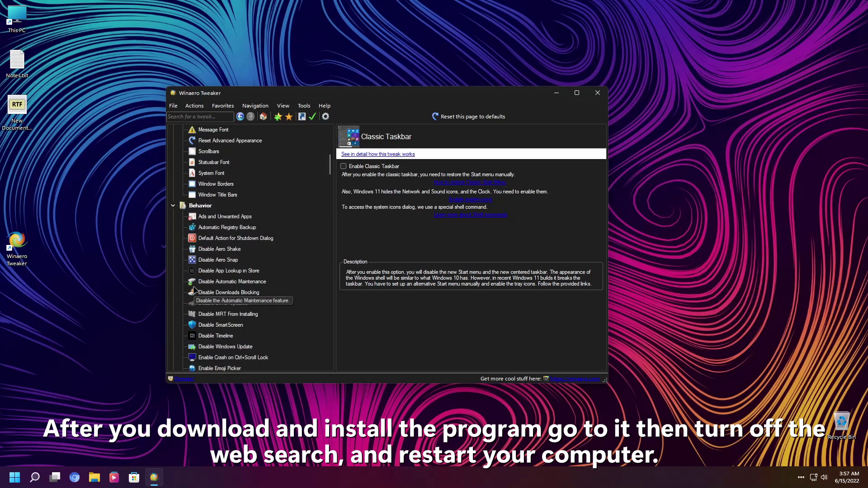
Examine the Behavior tweaks for Ads and Unwanted Apps, Automatic Registry Backup and Disable SmartScreen, continuing past the application error
left_click(222, 250)
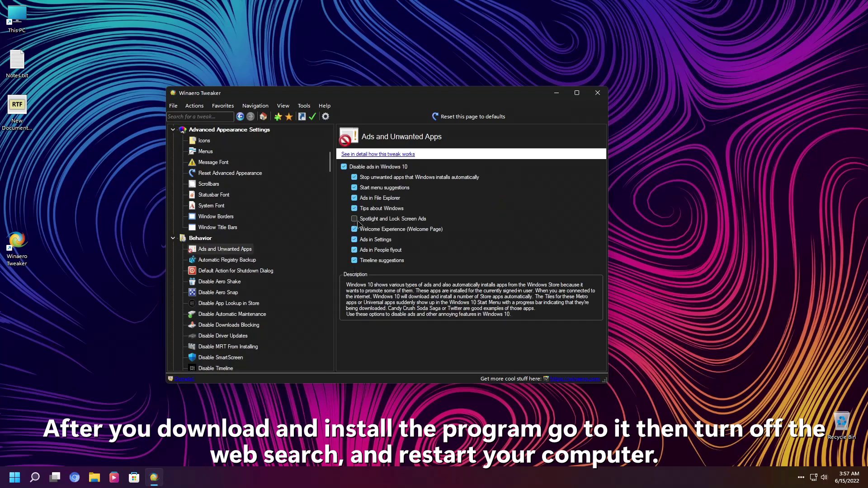
left_click(222, 261)
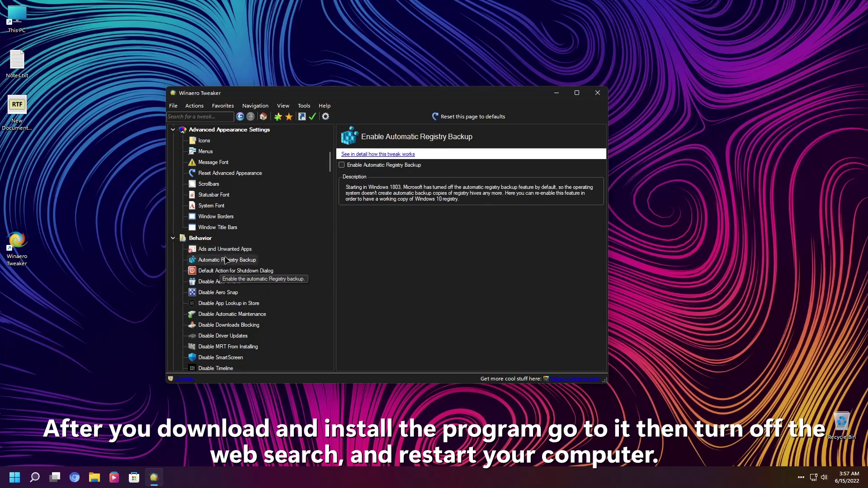
left_click(229, 249)
scroll(226, 312, "down", 1)
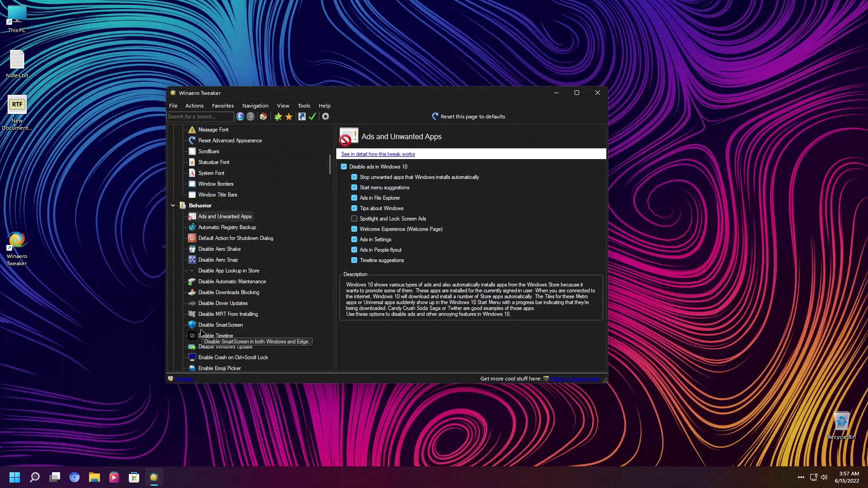
left_click(209, 326)
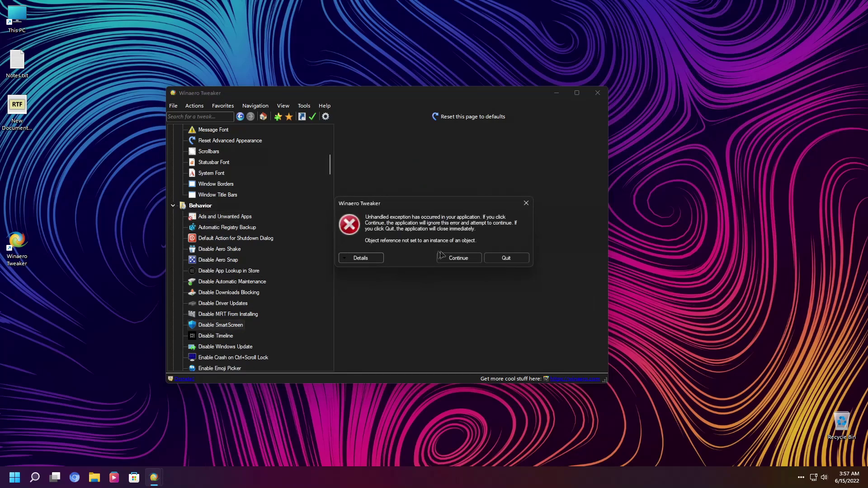
left_click(458, 258)
scroll(190, 307, "down", 2)
scroll(190, 306, "down", 6)
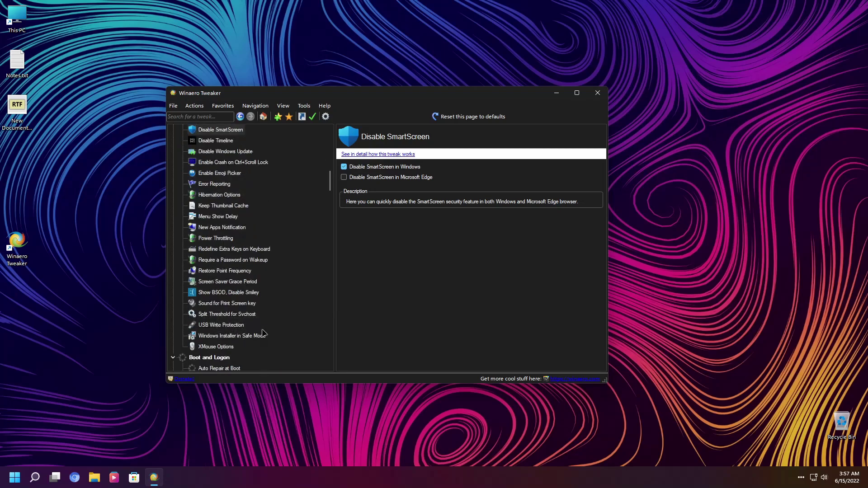
Examine the Boot and Logon tweaks for the login power button, lock screen network icon, Windows 10X Boot Animation and Verbose Logon Messages
scroll(215, 337, "down", 3)
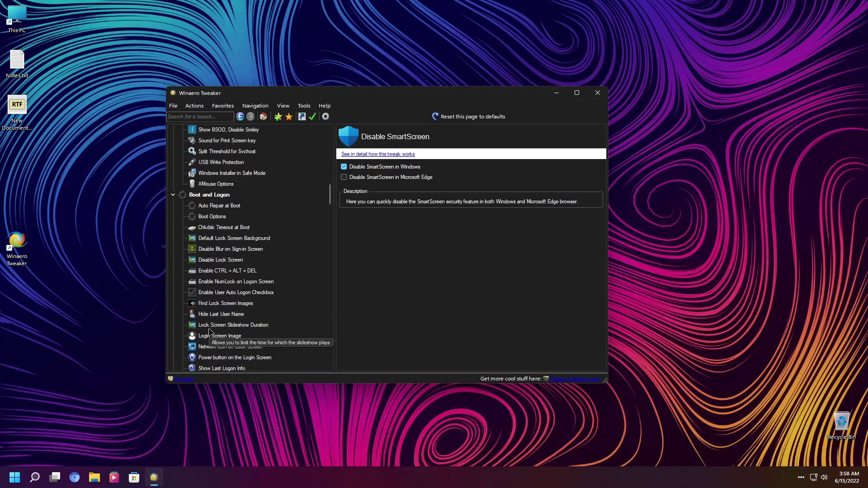
left_click(236, 358)
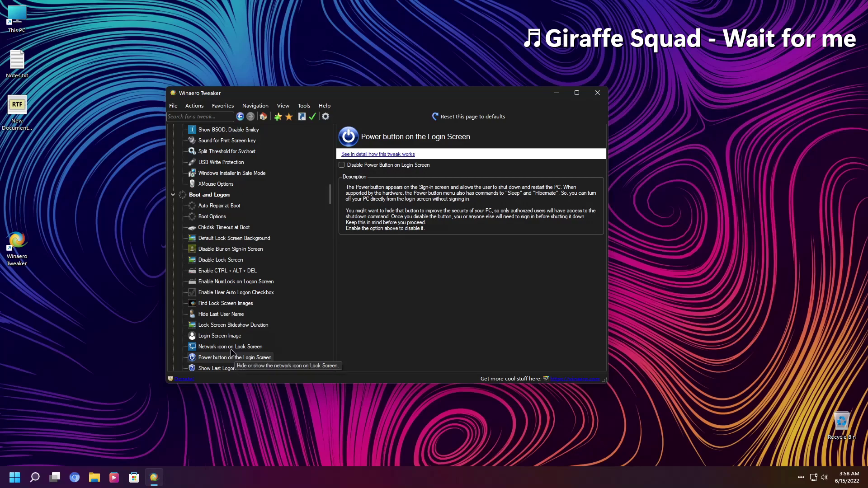
left_click(232, 346)
scroll(208, 318, "down", 2)
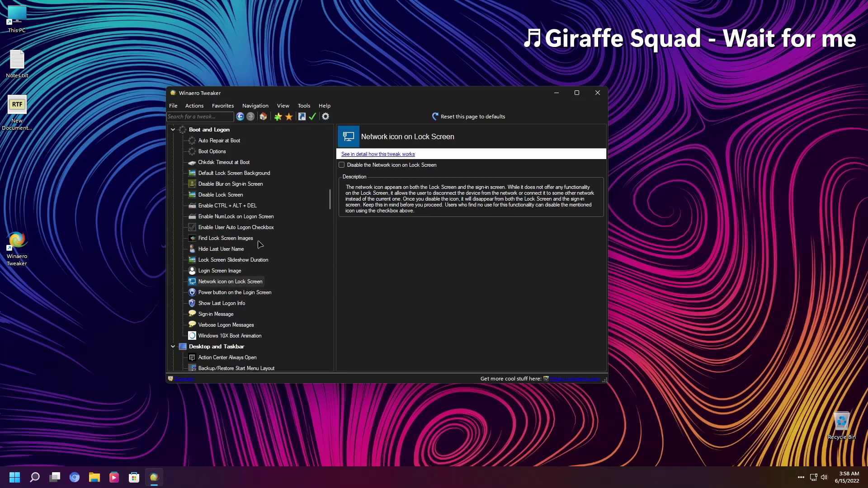
left_click(217, 337)
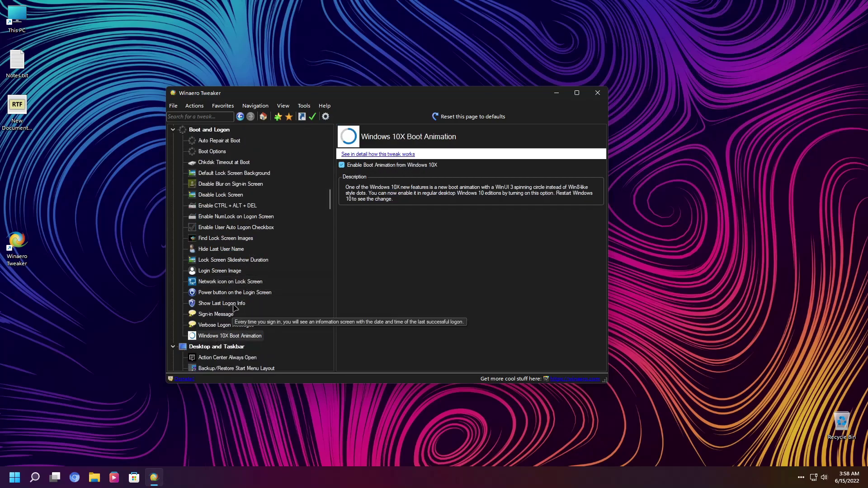
left_click(197, 325)
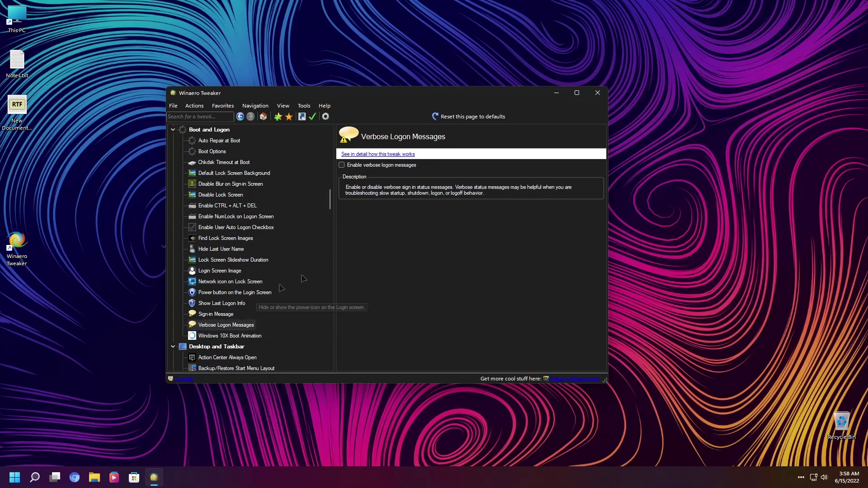
Disable web search using the Disable Web Search tweak under Desktop and Taskbar, and restart the computer
scroll(301, 314, "down", 4)
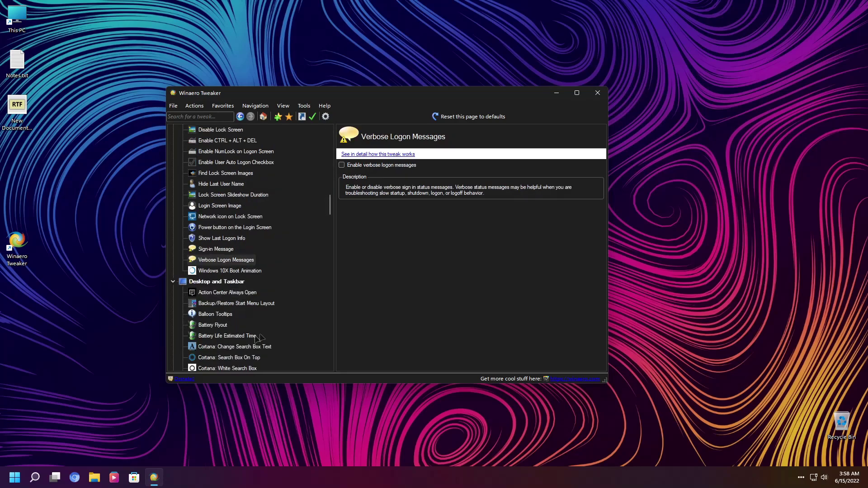
scroll(224, 299, "down", 3)
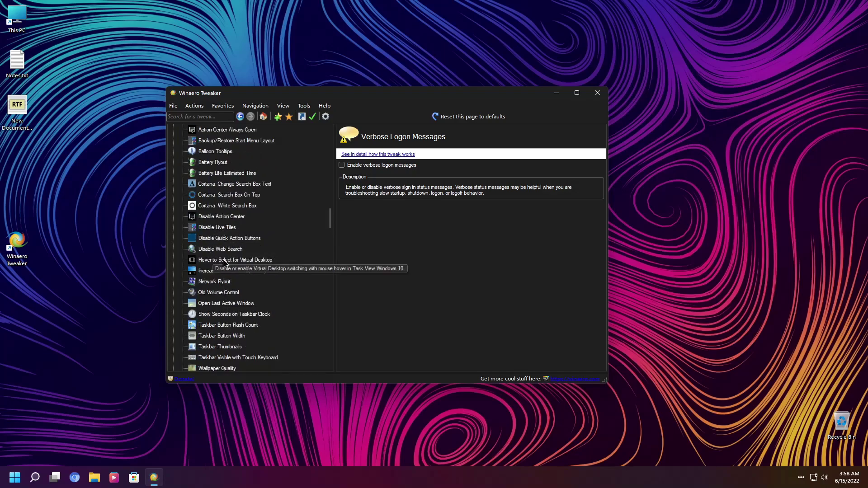
left_click(233, 249)
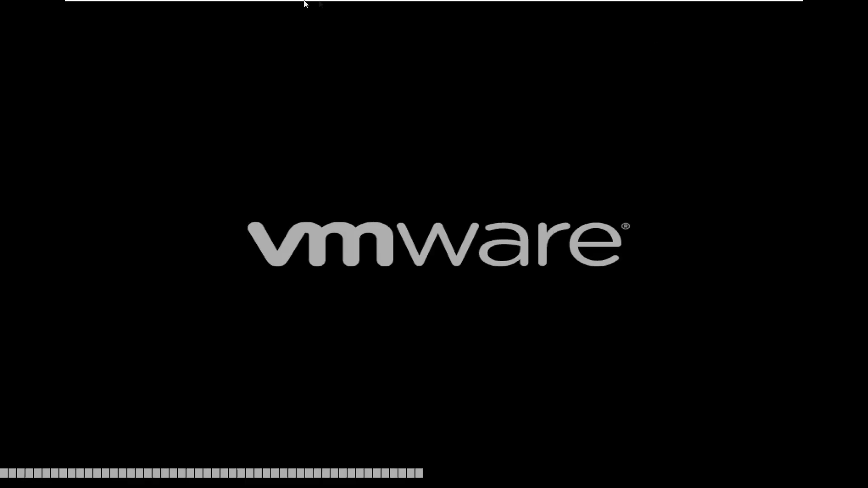
mouse_move(165, 2)
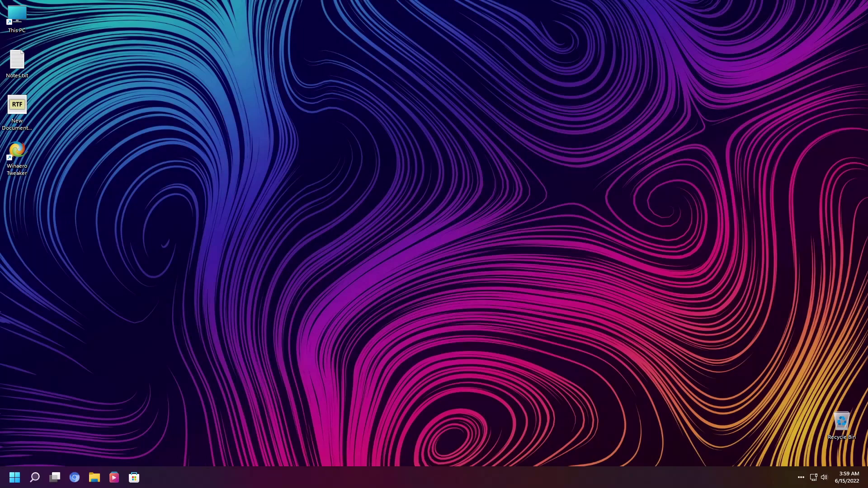
Search Windows for cmd and run Command Prompt as administrator
left_click_drag(240, 137, 715, 373)
left_click_drag(718, 309, 143, 126)
left_click(37, 475)
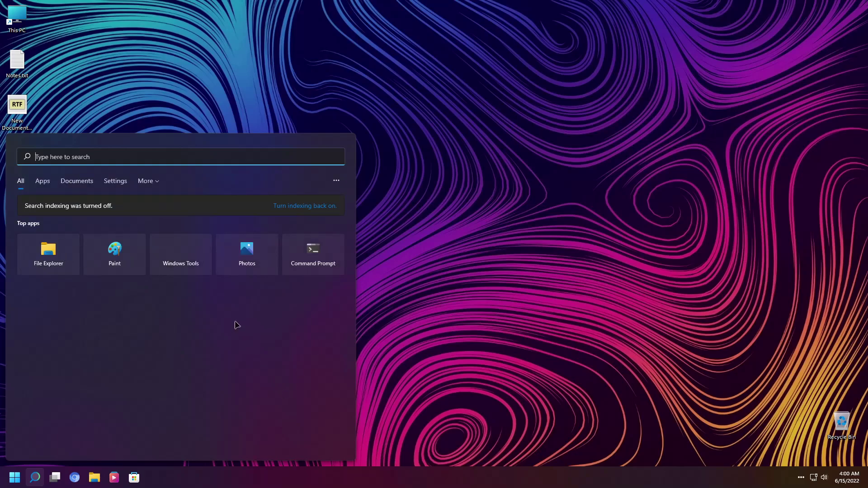
type("cmd")
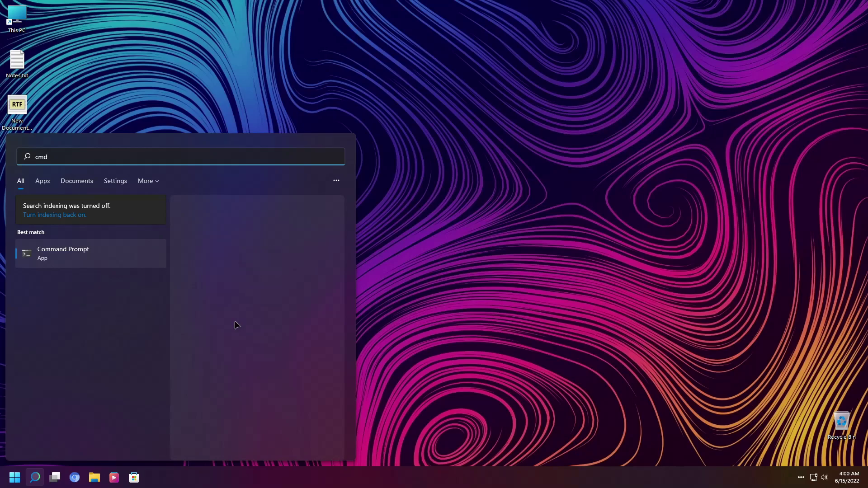
key("Tab")
key("Down")
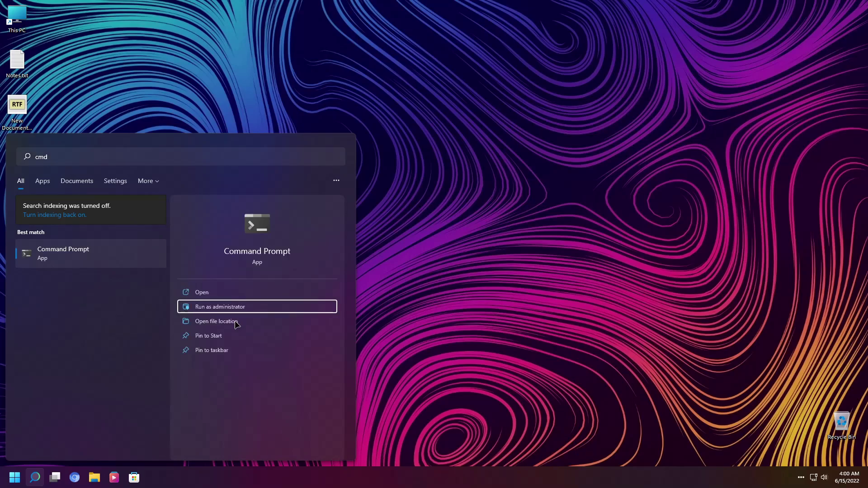
key("Return")
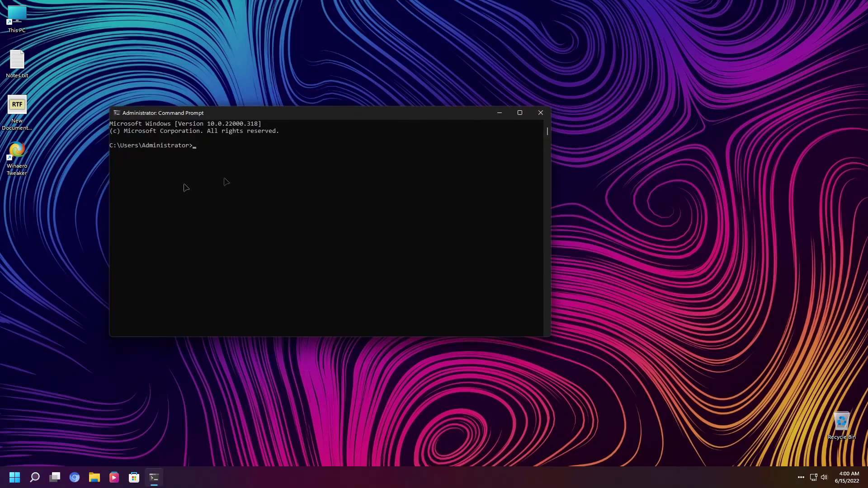
Open the Command Prompt window's properties and look through the Terminal, Font, Layout and Colors settings
right_click(255, 121)
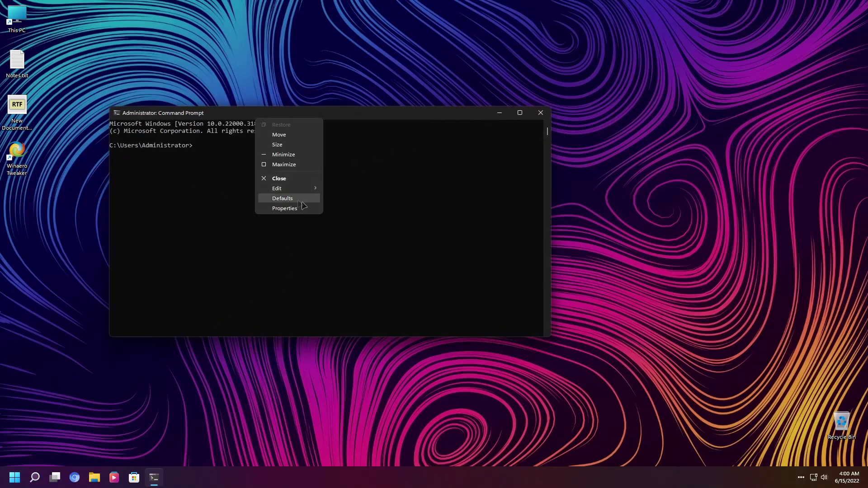
left_click(294, 208)
key("ctrl+shift+Tab")
key("ctrl+shift+Tab")
key("ctrl+shift+Tab")
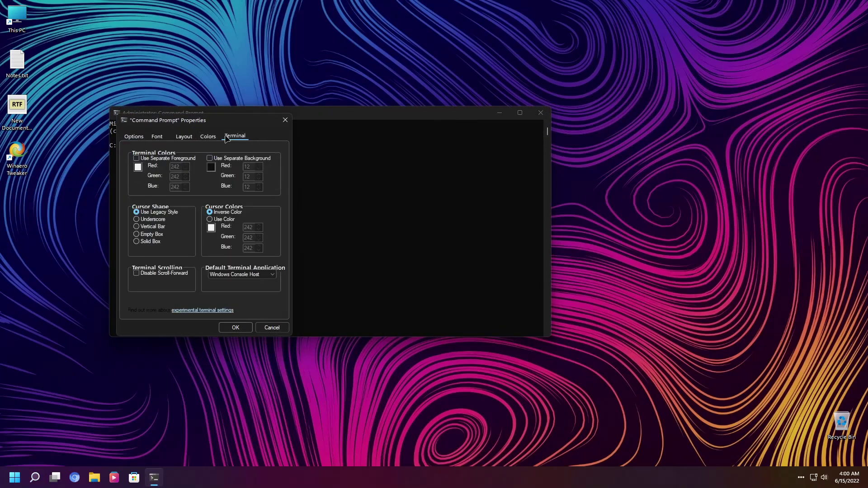
left_click(163, 138)
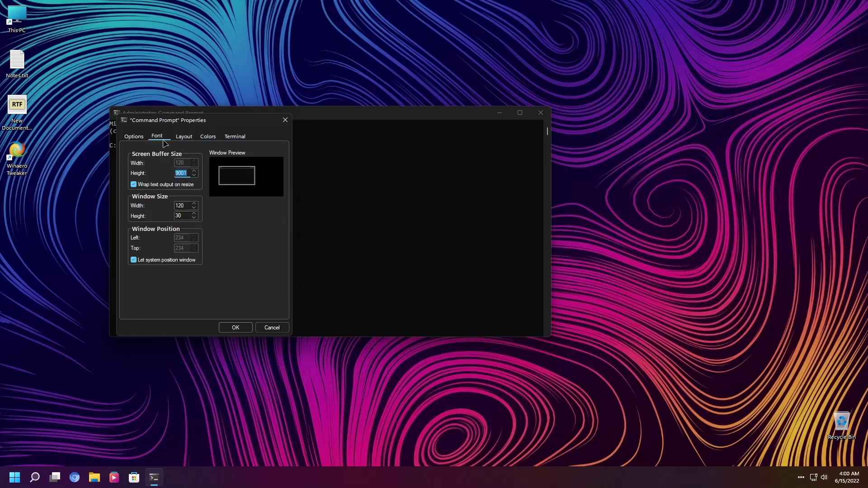
left_click(234, 137)
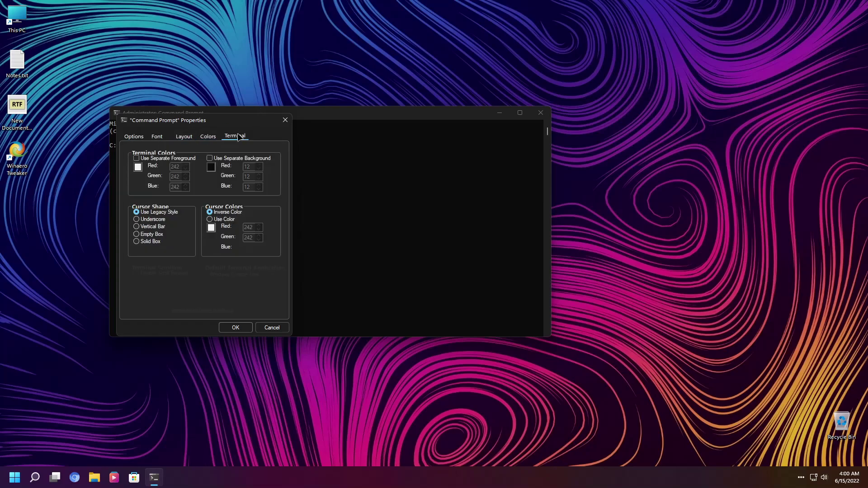
left_click(207, 137)
left_click(191, 138)
Lower the Command Prompt window's opacity in its color settings, apply it, try the translucent window over the wallpaper and close it
left_click(208, 136)
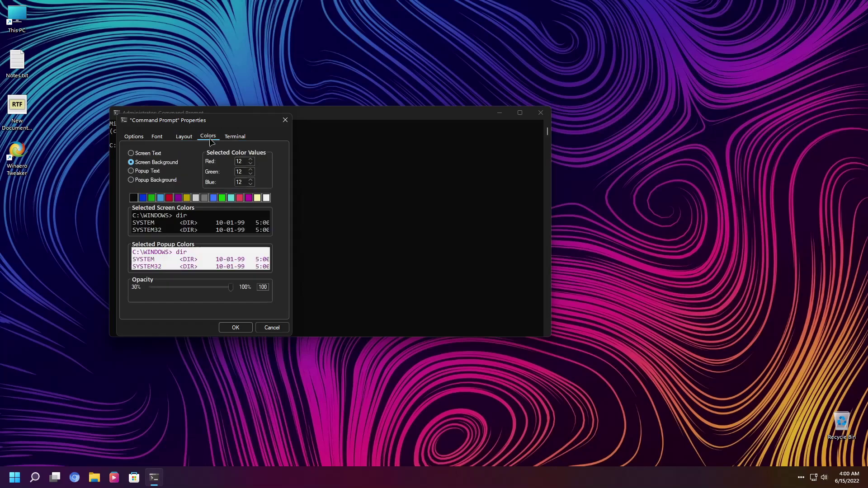
left_click_drag(231, 288, 211, 296)
left_click(235, 329)
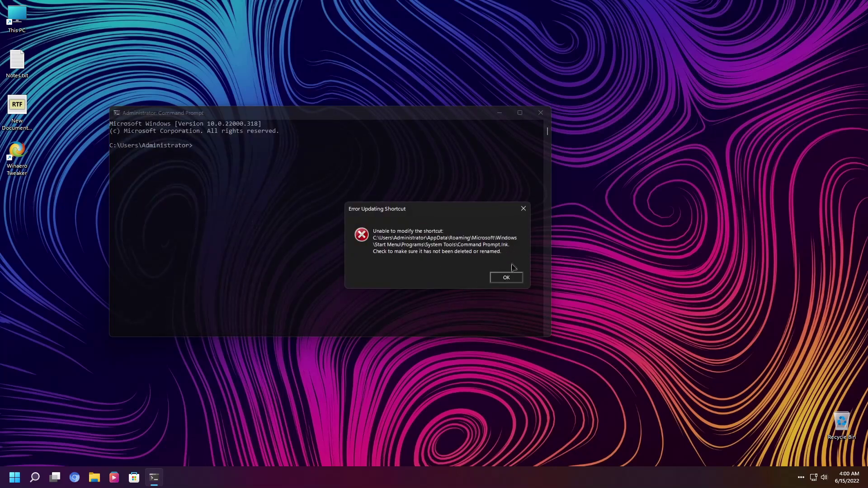
left_click(512, 279)
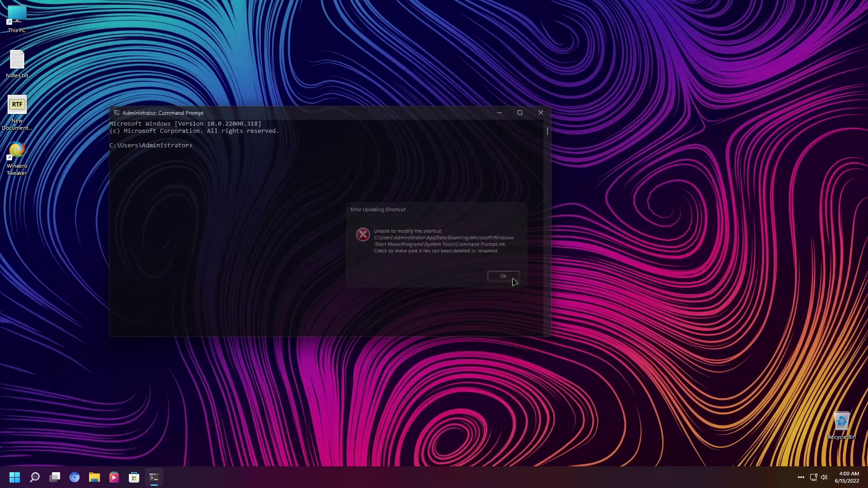
left_click_drag(330, 119, 291, 83)
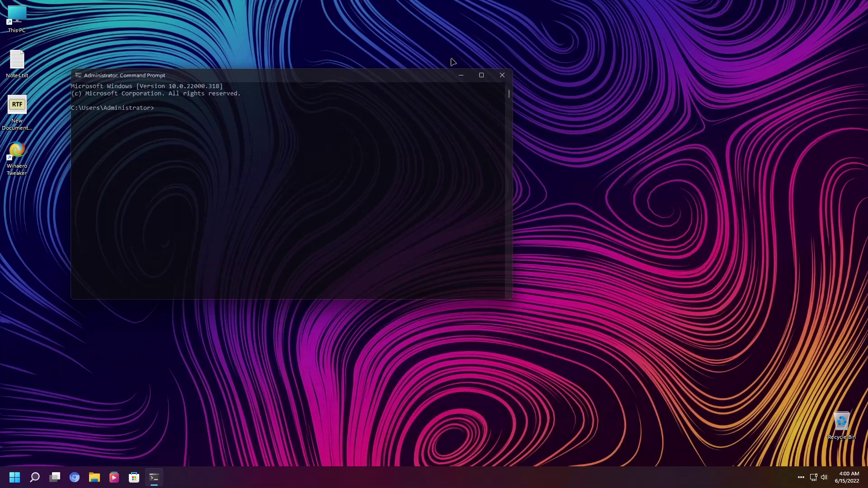
left_click(502, 75)
Open Calculator from the full app list and calculate 1 + 1 in Standard mode
left_click(14, 478)
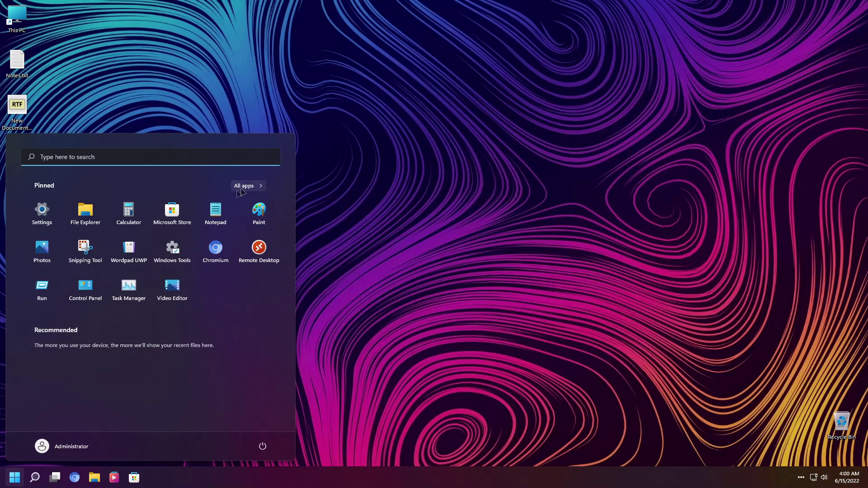
left_click(260, 188)
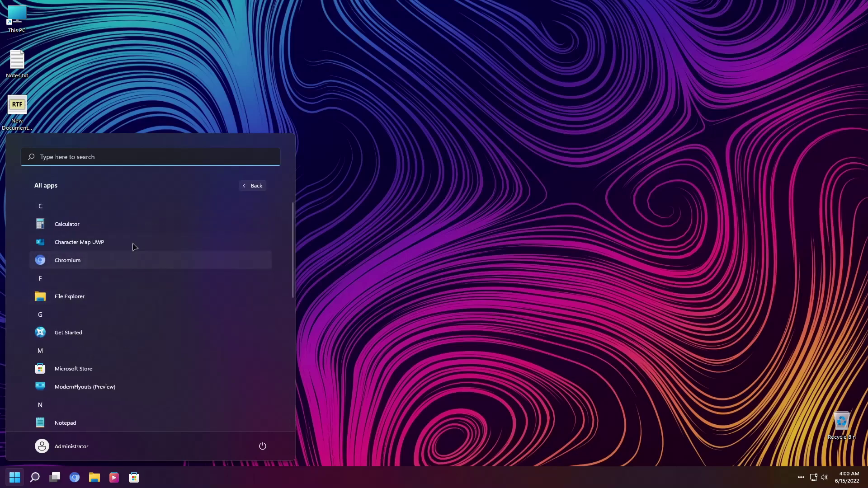
left_click(145, 232)
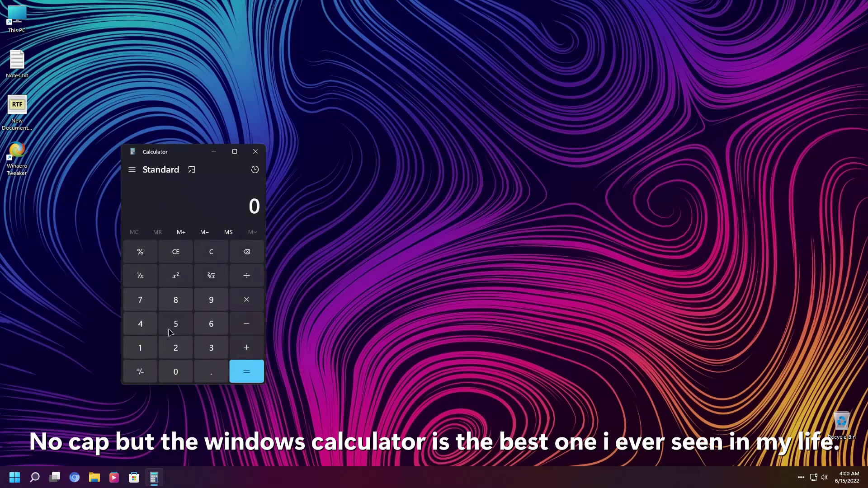
left_click(140, 348)
key("plus")
left_click(139, 349)
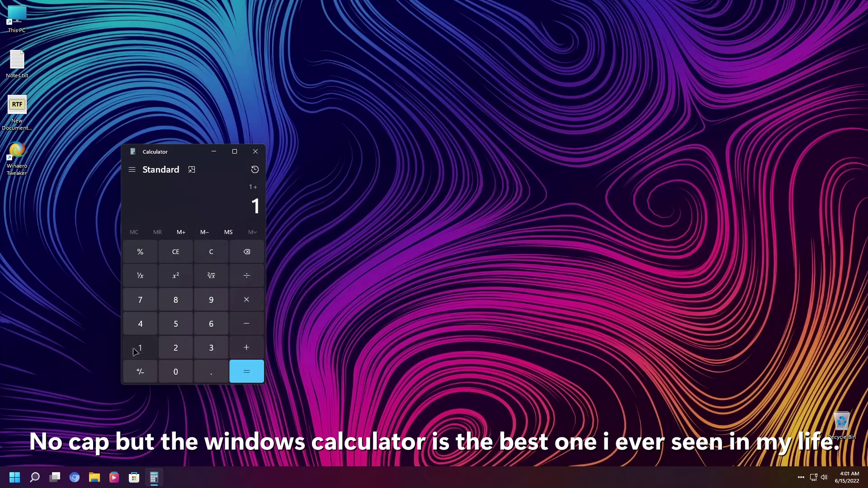
left_click(251, 381)
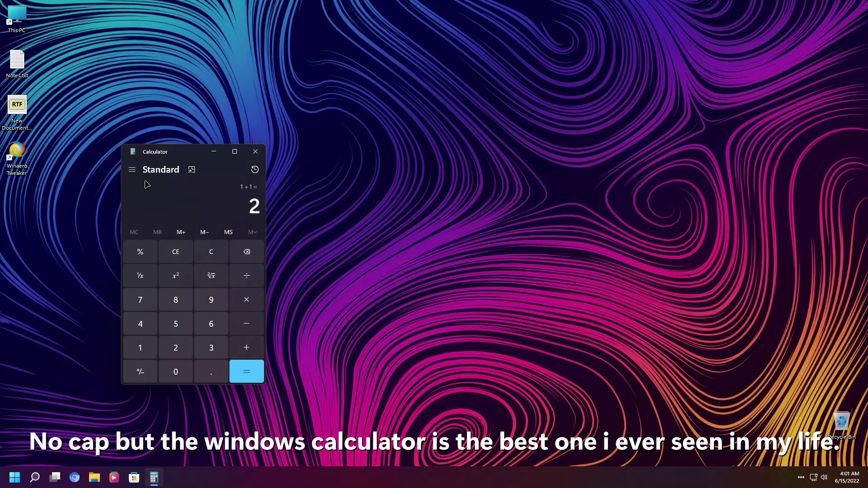
Look through Calculator's modes and converters, switch to the Data converter and check its source unit choices
left_click(132, 170)
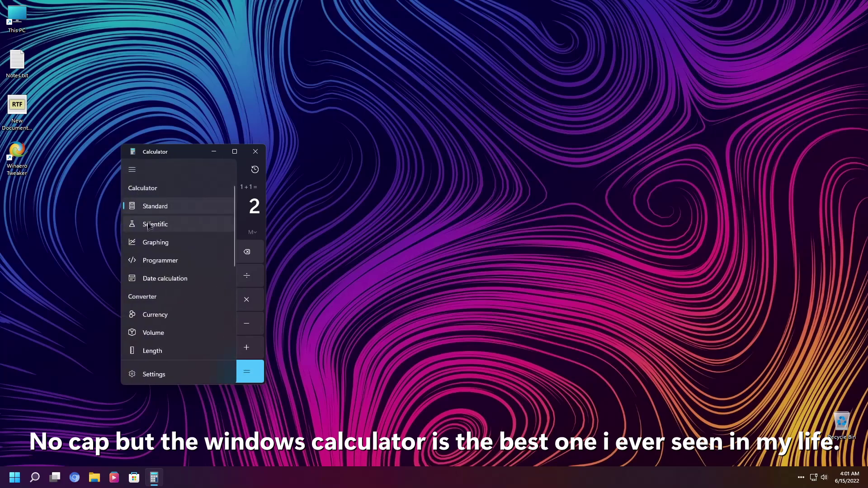
scroll(137, 292, "down", 3)
scroll(137, 292, "down", 3)
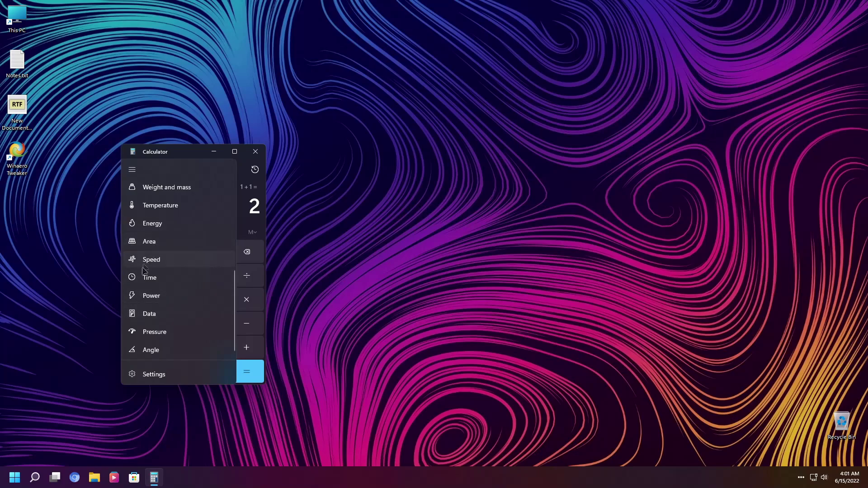
left_click(142, 316)
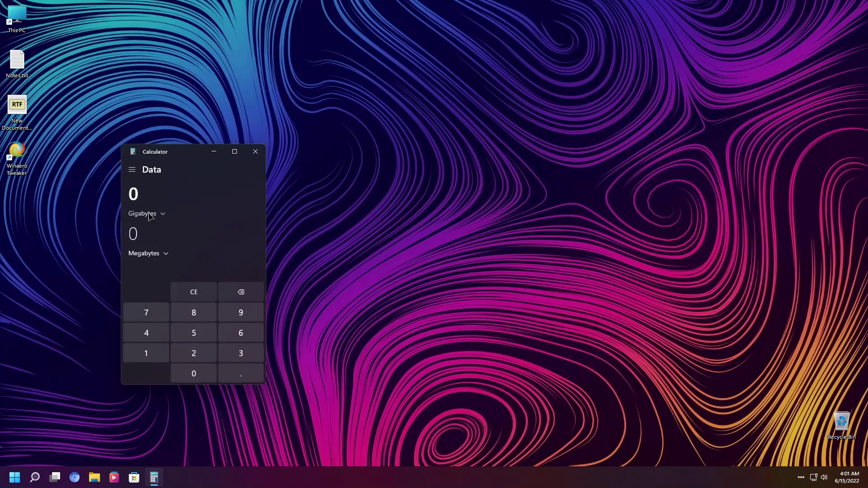
left_click(149, 214)
left_click(149, 214)
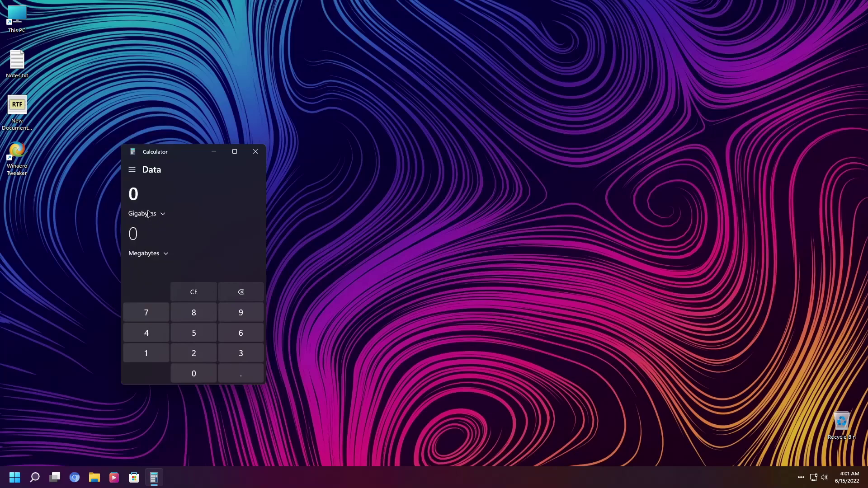
Switch Calculator to Scientific mode and calculate 1 + 1
left_click(132, 169)
scroll(150, 260, "up", 5)
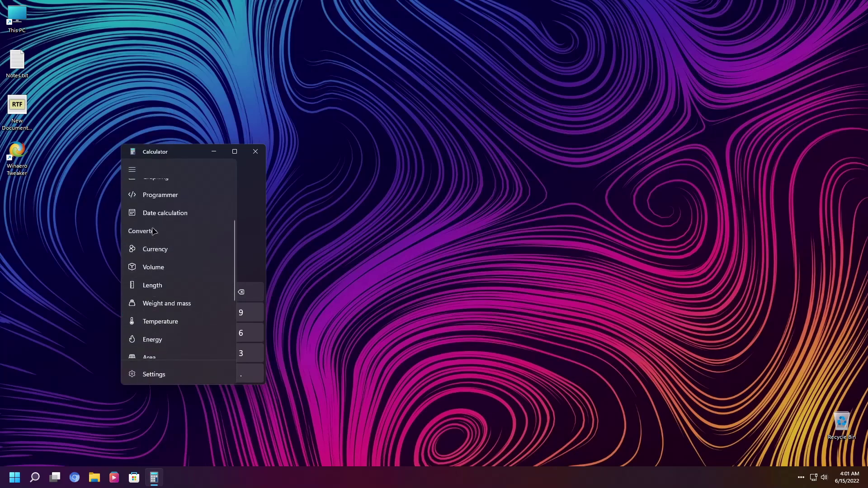
left_click(166, 210)
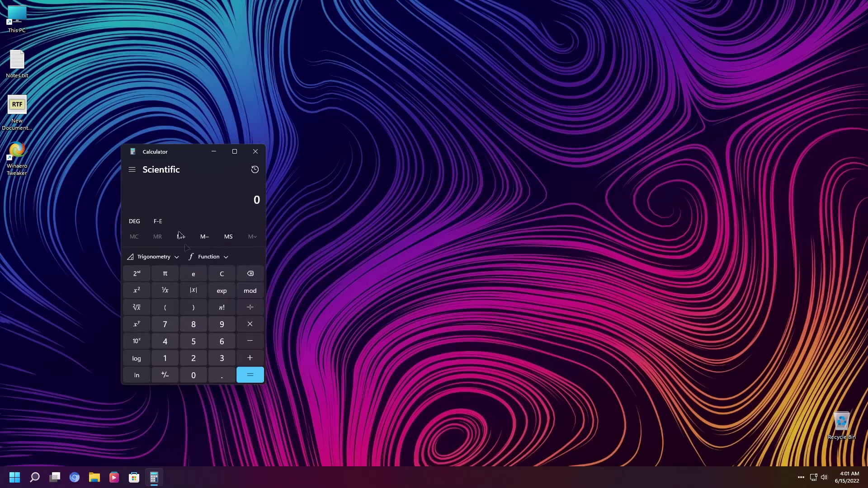
left_click(165, 360)
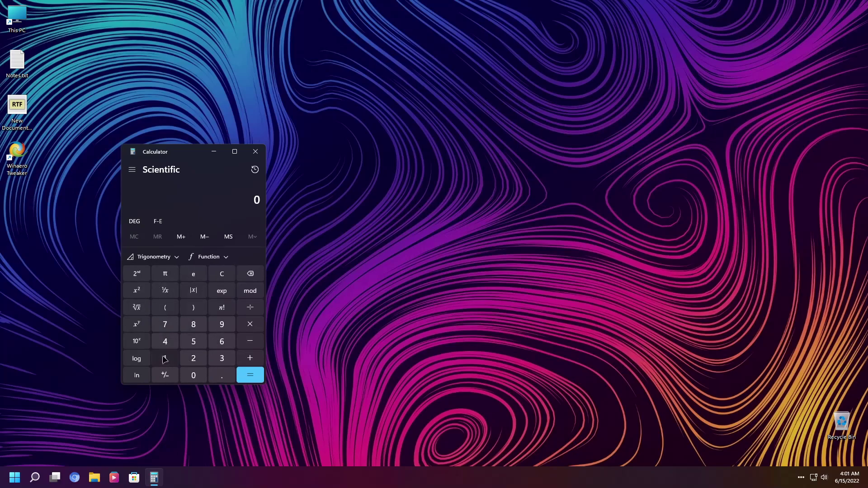
left_click(248, 360)
left_click(250, 375)
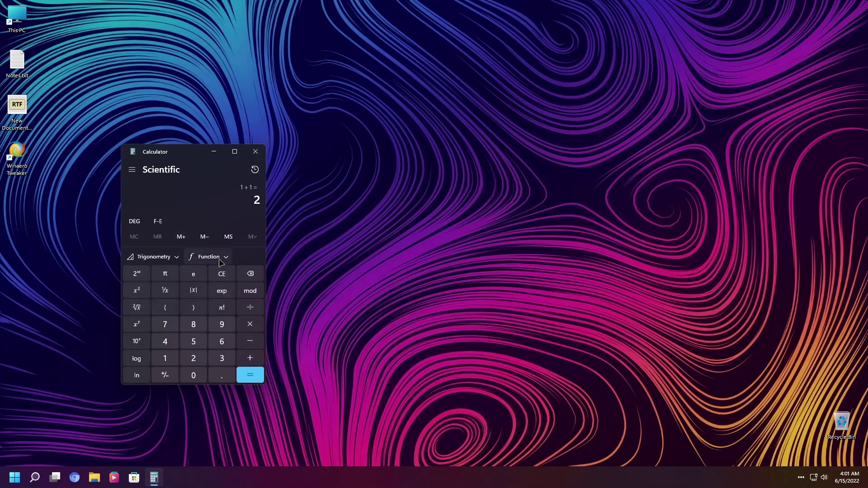
Switch Calculator to Graphing mode and set the graph theme to match the app theme
left_click(129, 170)
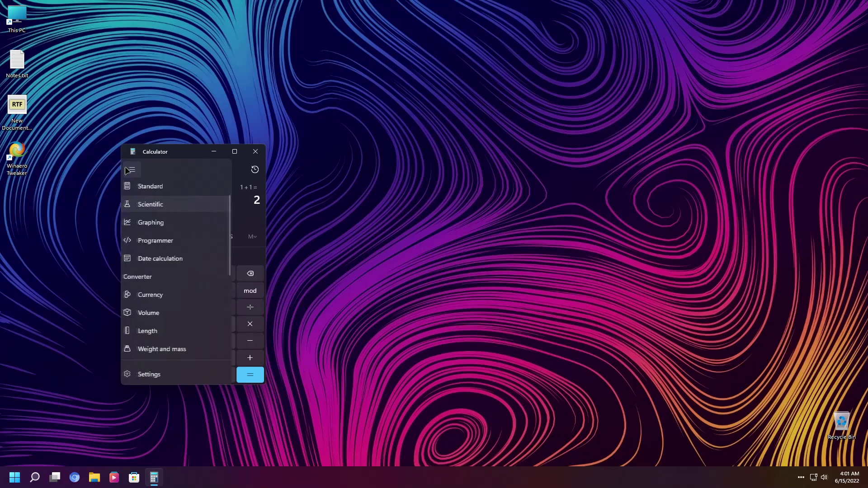
left_click(149, 226)
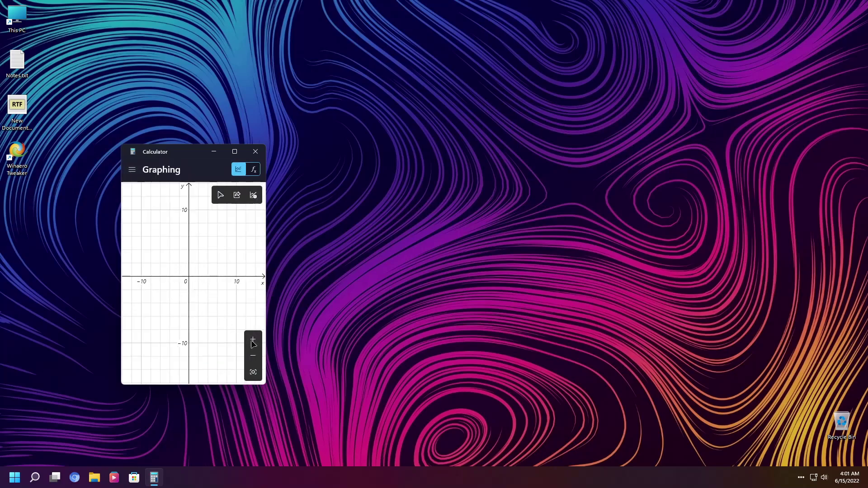
left_click(253, 195)
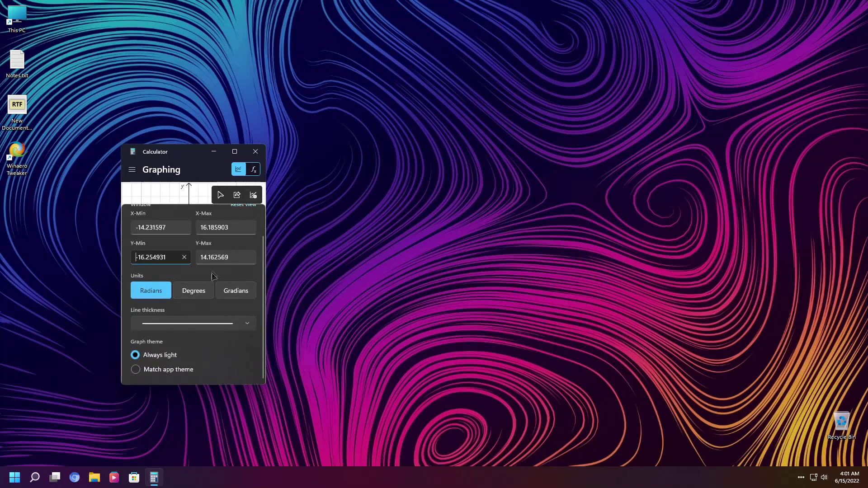
left_click(164, 370)
left_click(253, 195)
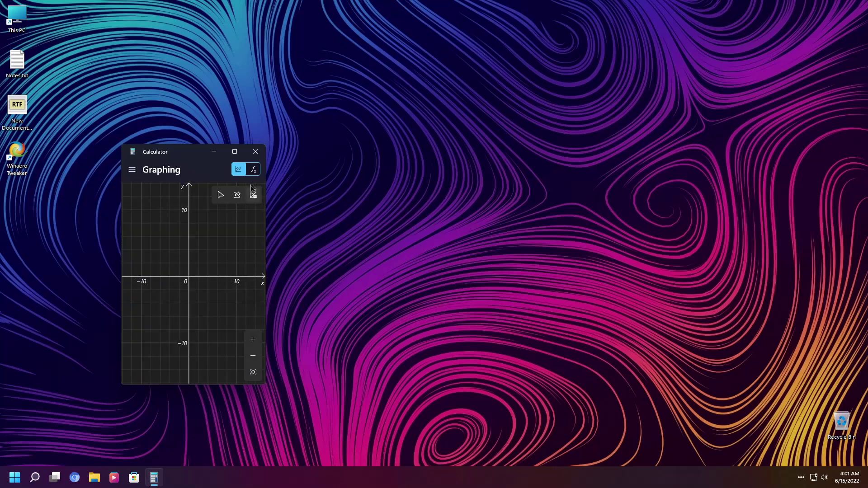
Enter the expression f(0) = 2x − 4 as the first function in the graphing calculator
left_click(253, 170)
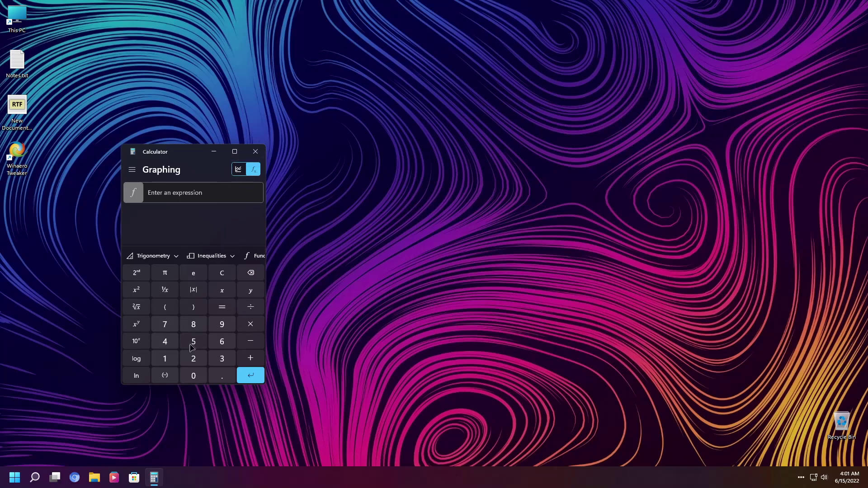
type("f(0) = 2x − 4")
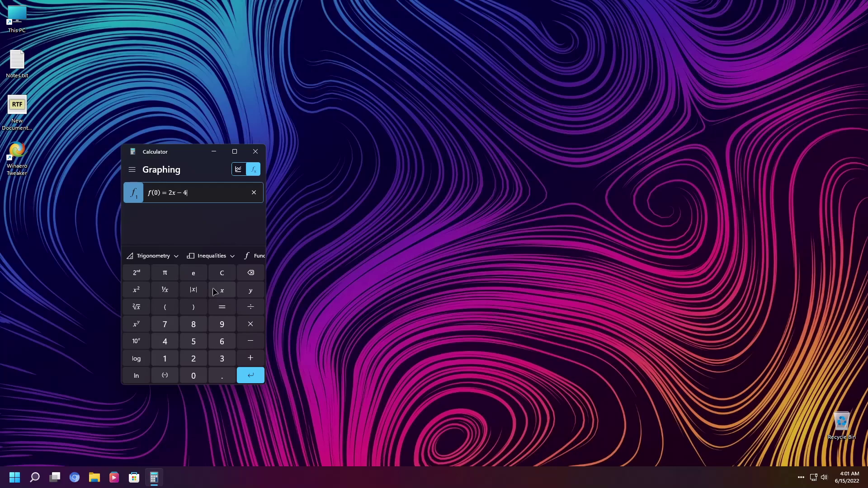
left_click(251, 375)
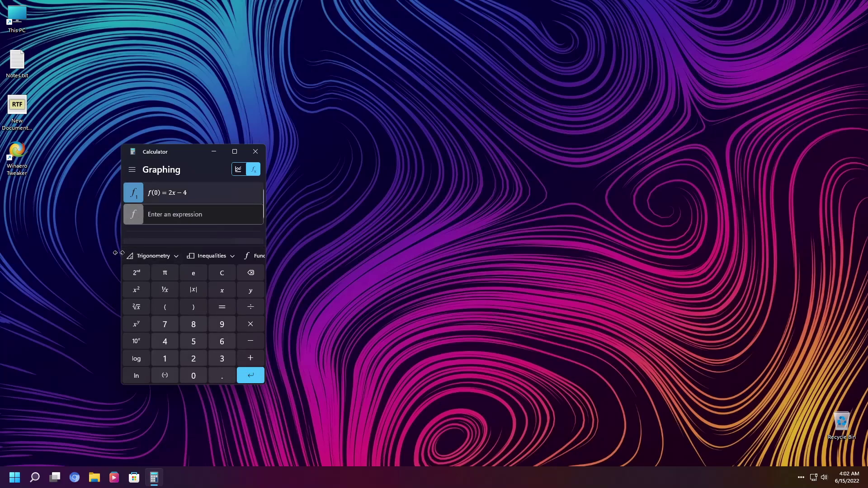
Try to rewrite the first function with an inequality in place of the x term, and delete the expression
left_click(176, 197)
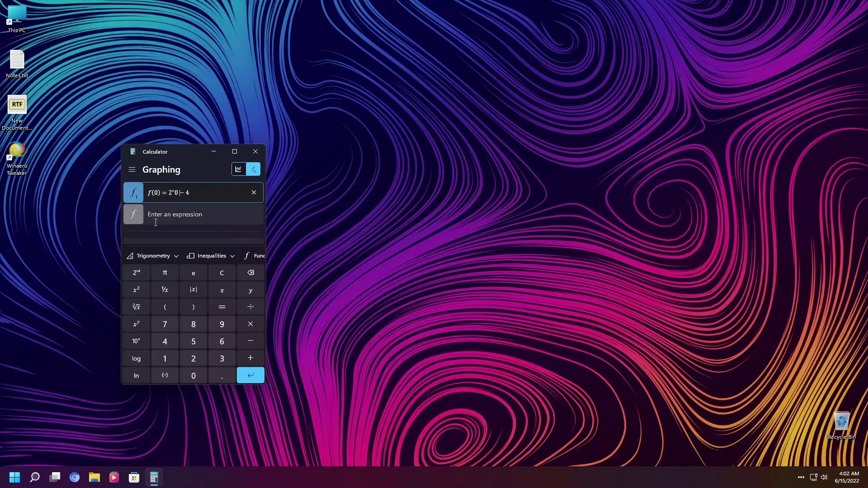
type(">0")
left_click(156, 222)
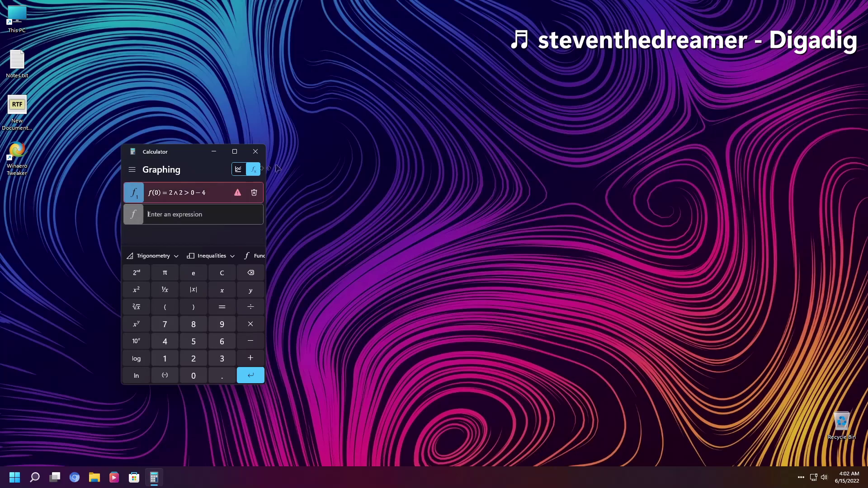
left_click(254, 192)
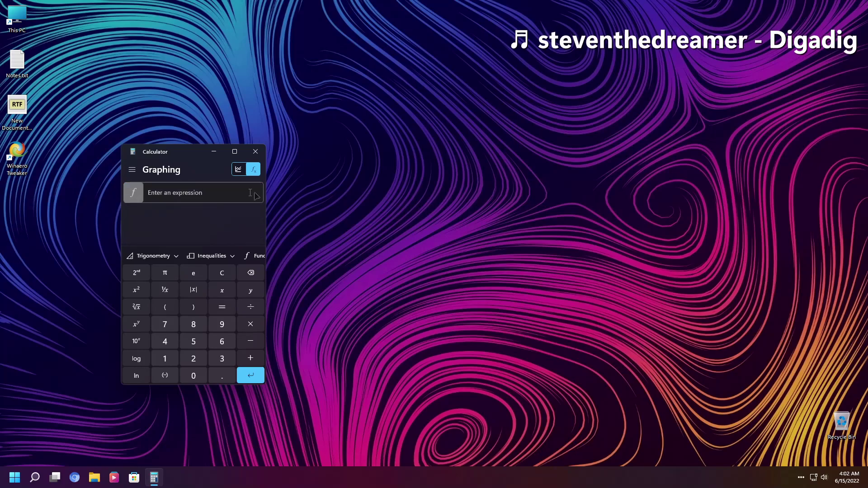
Switch Calculator back to Standard mode and close it
left_click(132, 169)
left_click(145, 186)
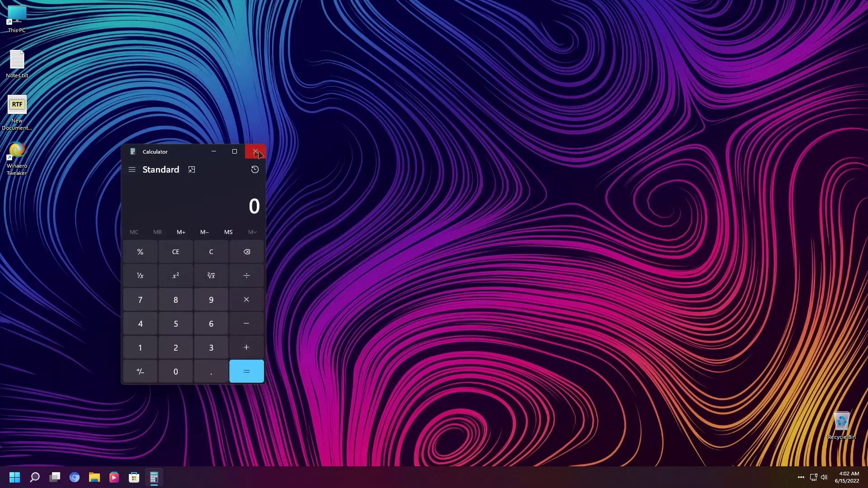
left_click(259, 156)
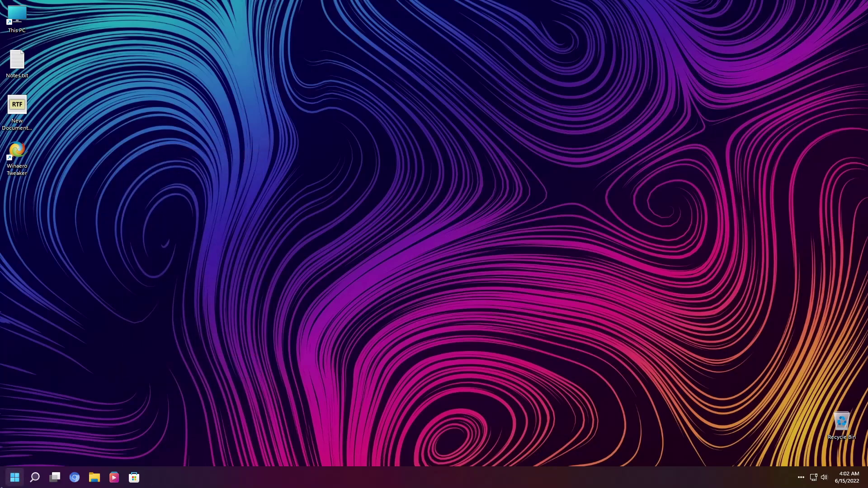
Launch Rise Media Player from the full app list
left_click(6, 482)
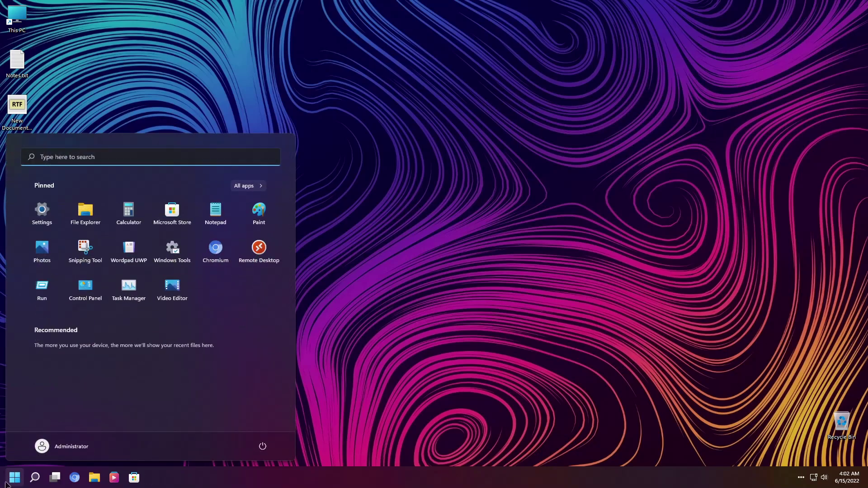
left_click(250, 187)
scroll(172, 385, "down", 6)
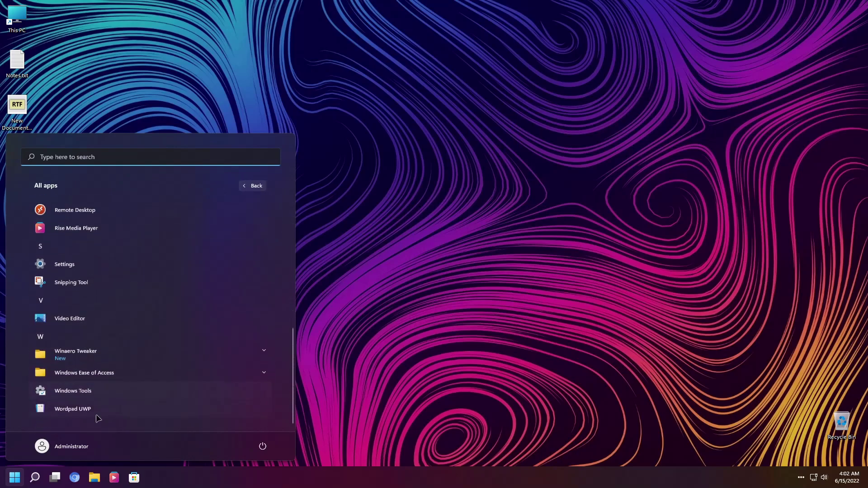
left_click(125, 228)
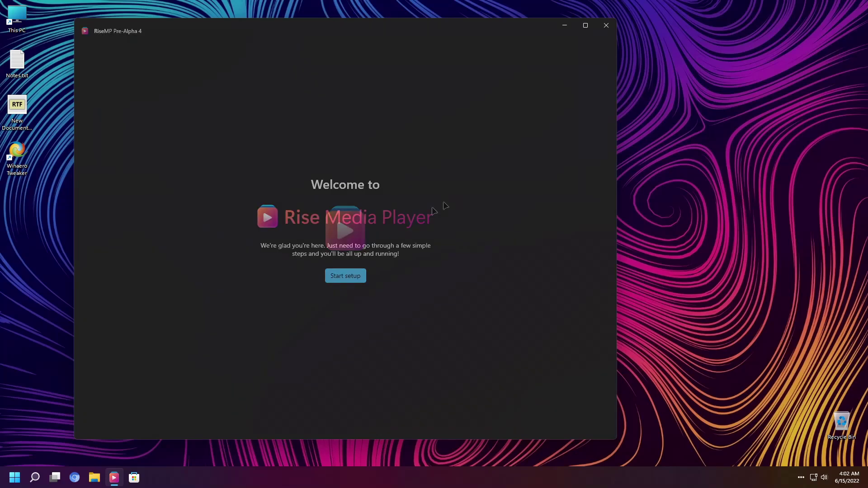
Accept Rise Media Player's license terms, complete its five setup steps with the default choices and dismiss the library notification
left_click(357, 274)
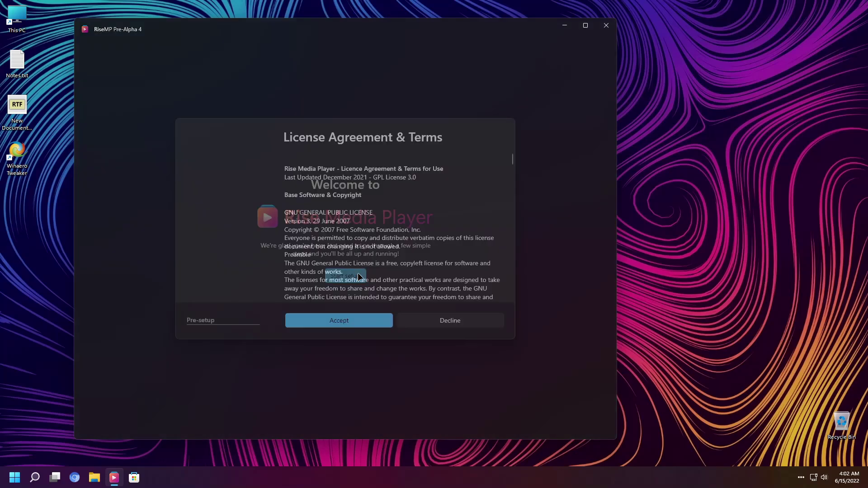
left_click(326, 322)
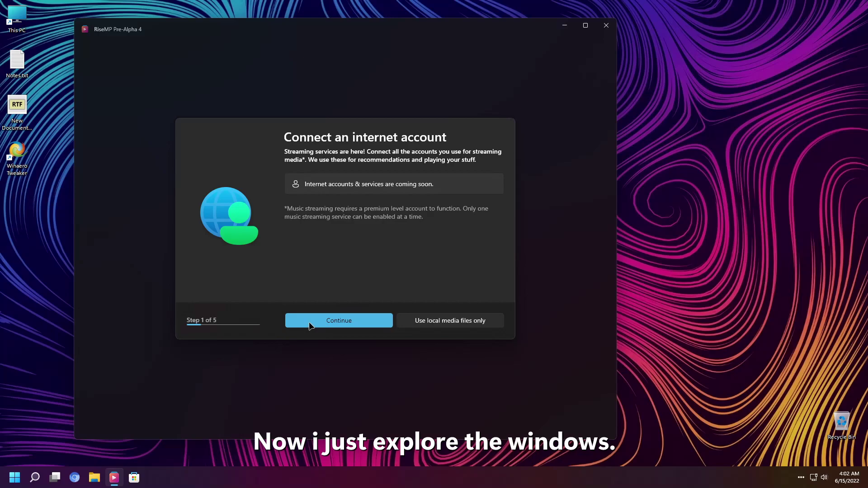
left_click(367, 320)
left_click(367, 320)
left_click(367, 321)
left_click(367, 320)
left_click(367, 320)
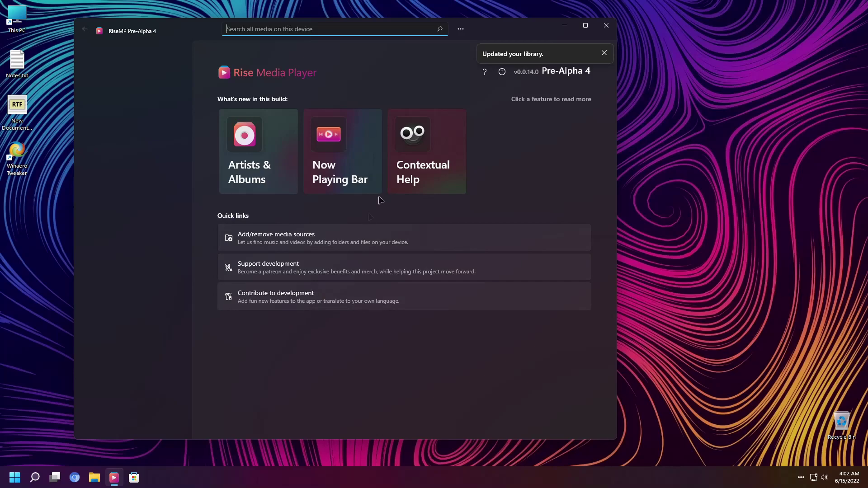
left_click(604, 53)
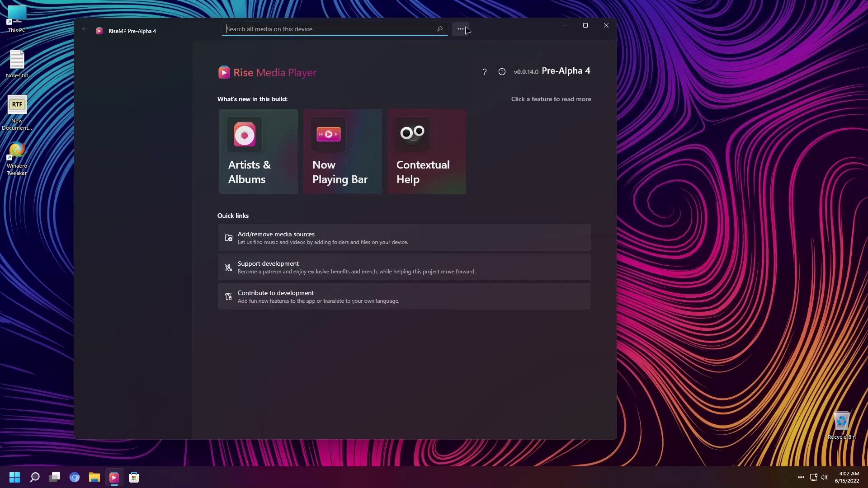
Review Rise Media Player's library settings and settings style options, and close the settings and the player
left_click(461, 29)
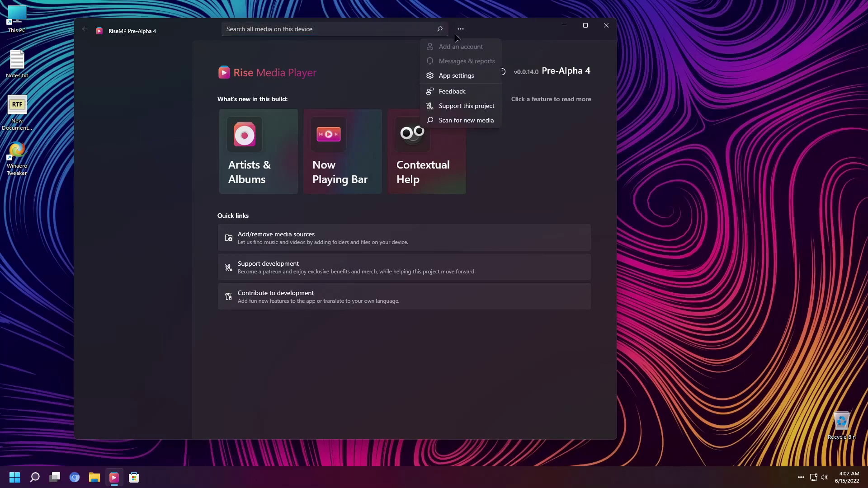
left_click(473, 76)
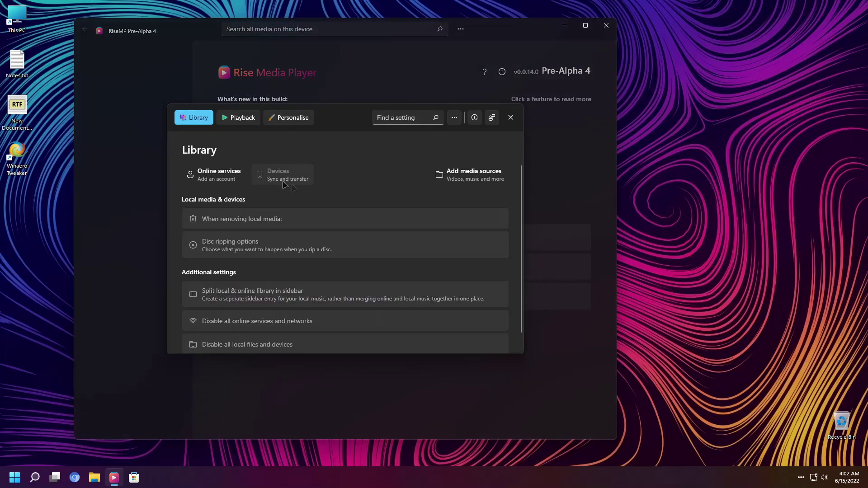
left_click(455, 118)
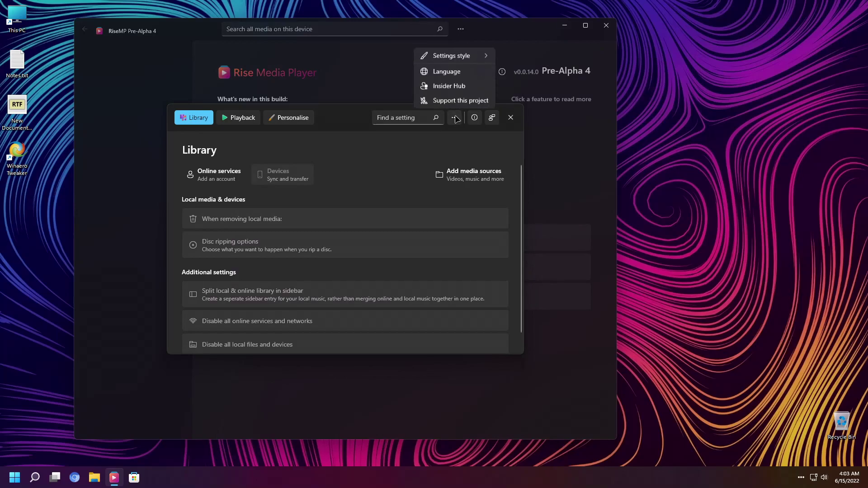
mouse_move(492, 56)
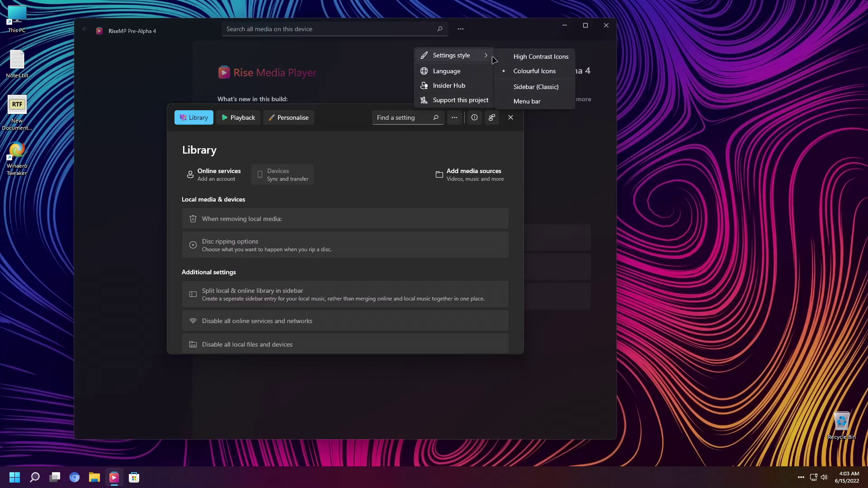
left_click(446, 141)
left_click(510, 117)
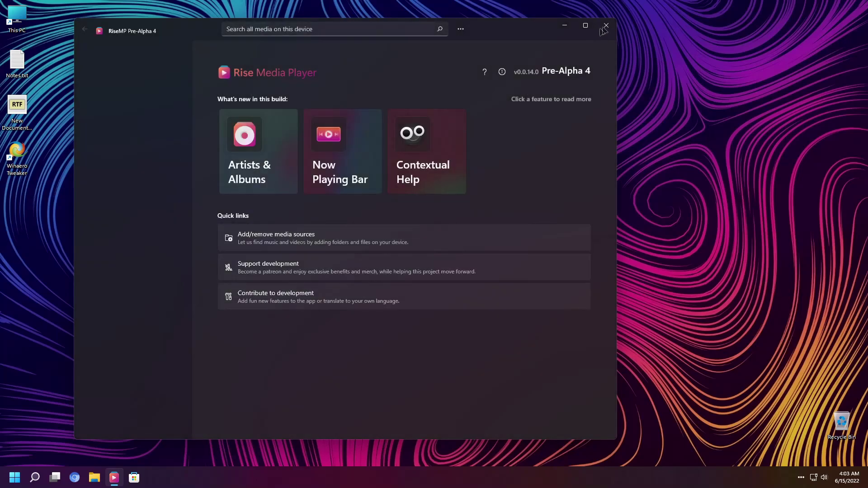
left_click(606, 26)
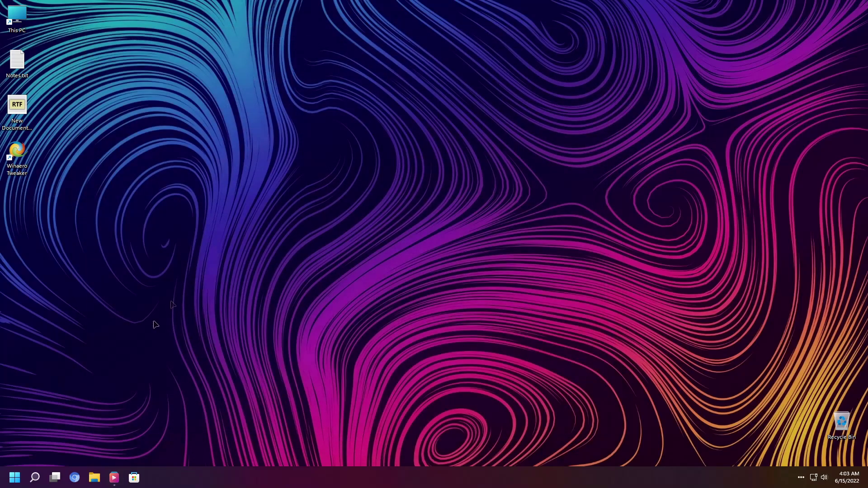
Search the Start menu for "control panel" and open Control Panel
left_click(15, 478)
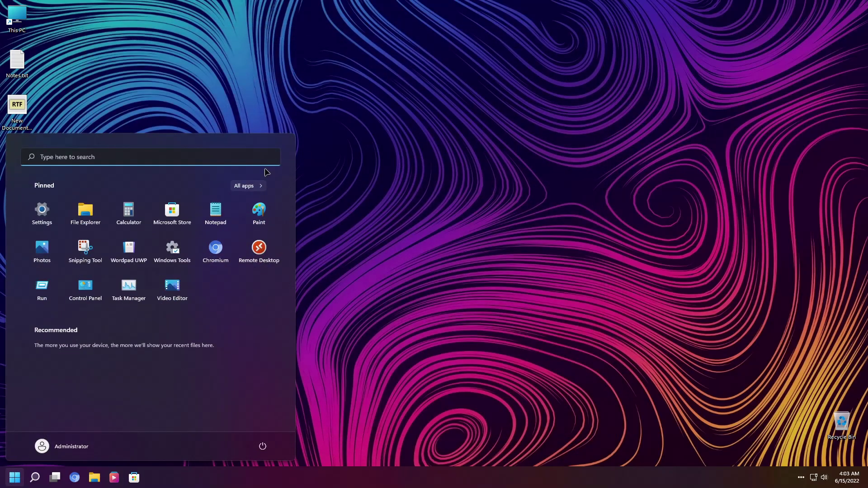
type("control panel")
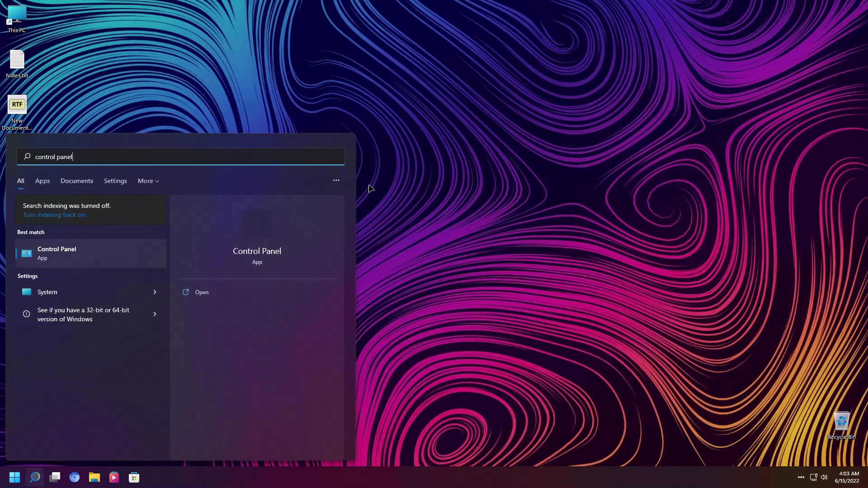
key("Return")
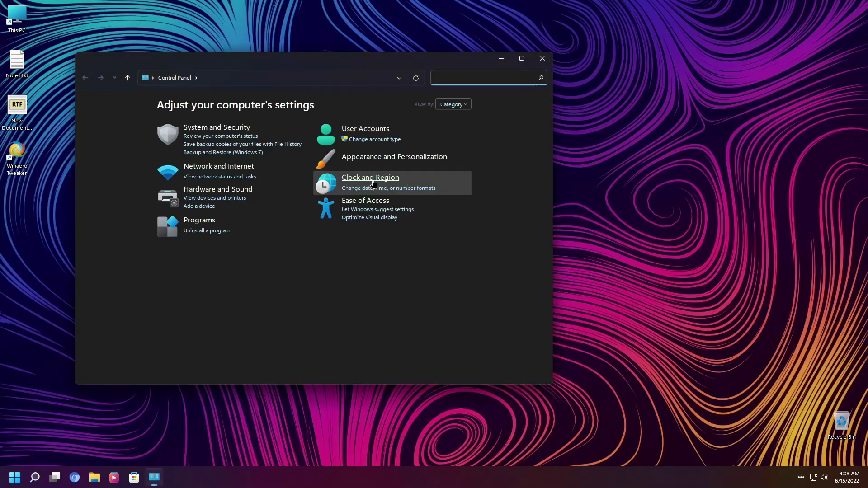
Maximize the Control Panel window and show its items as large icons
left_click_drag(374, 68, 495, 104)
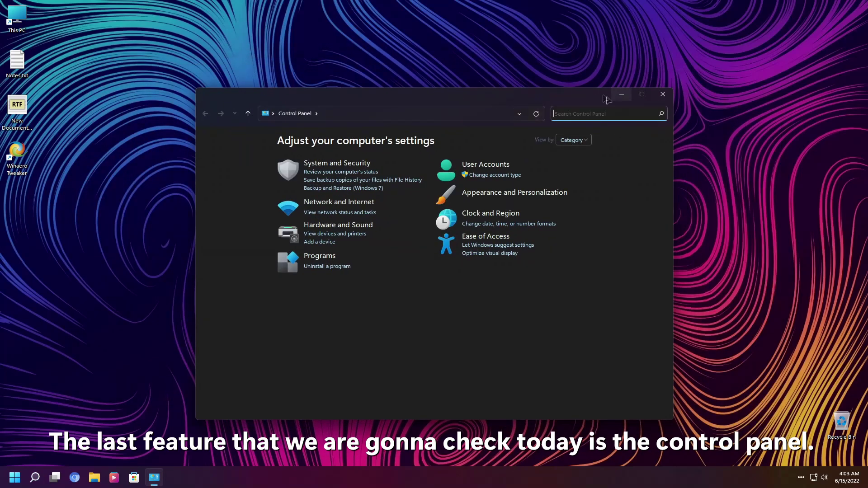
left_click(642, 94)
left_click(572, 49)
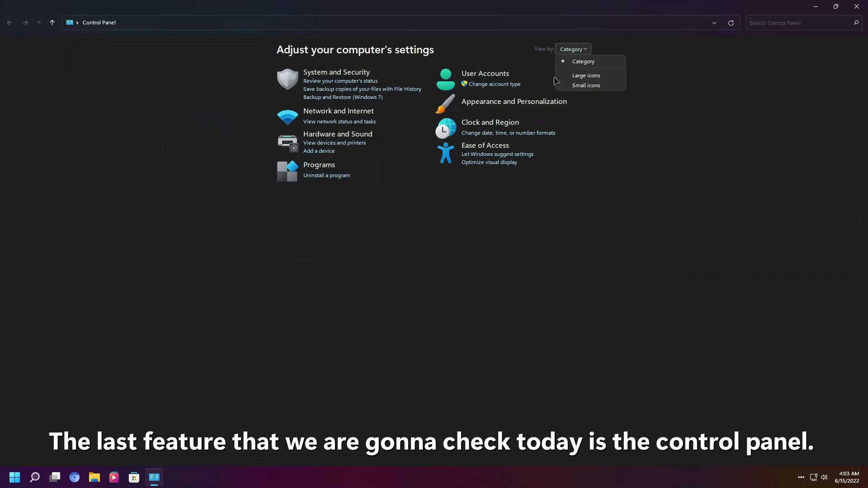
left_click(586, 76)
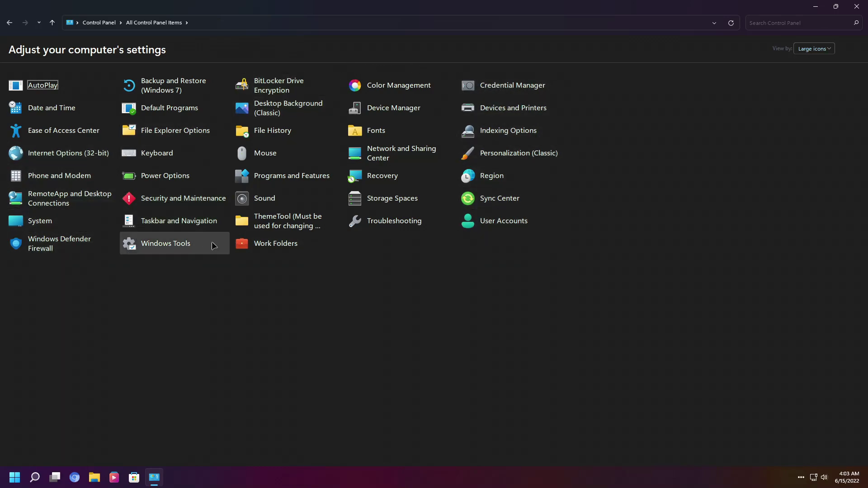
Open Control Panel's System page and its System Properties dialog, and look through the property pages up to the Advanced settings
left_click(47, 221)
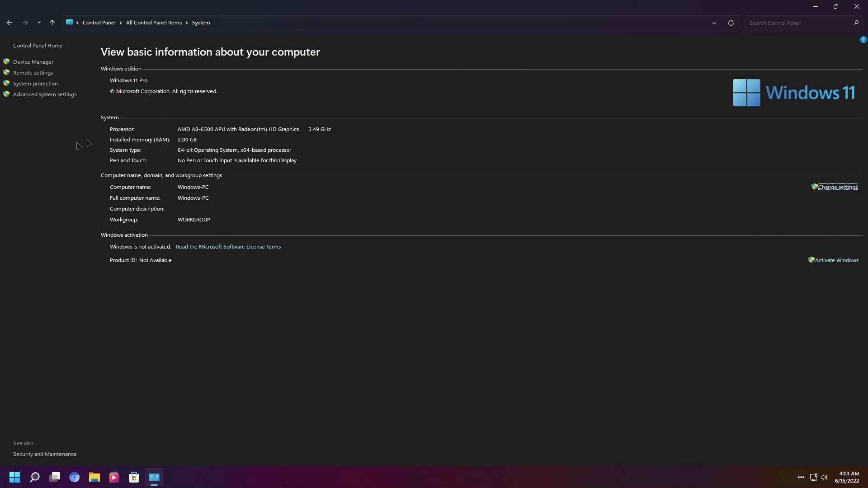
left_click(848, 188)
left_click(244, 125)
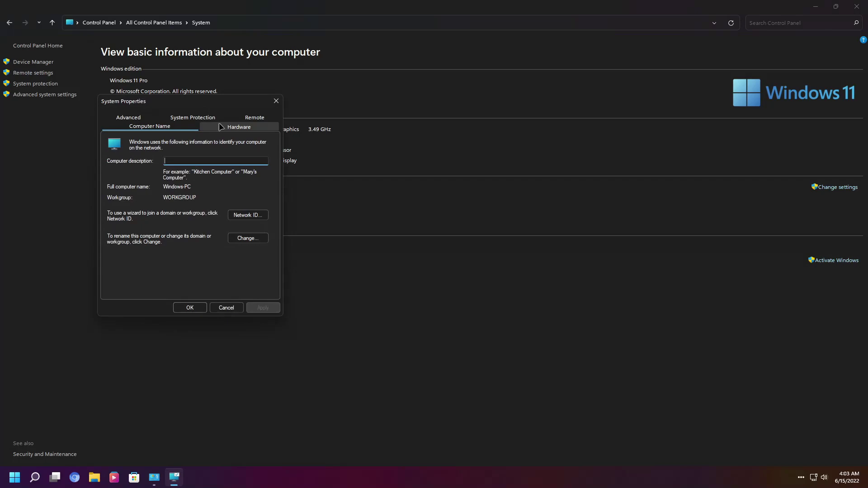
left_click(247, 119)
left_click(151, 118)
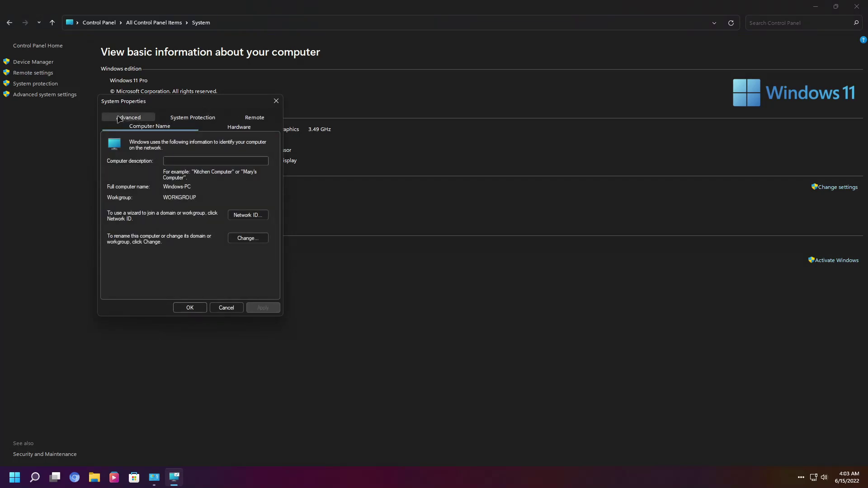
left_click(152, 119)
Examine the visual effects, processor scheduling, Data Execution Prevention and virtual memory settings in Performance Options, and close all the property dialogs
left_click(262, 178)
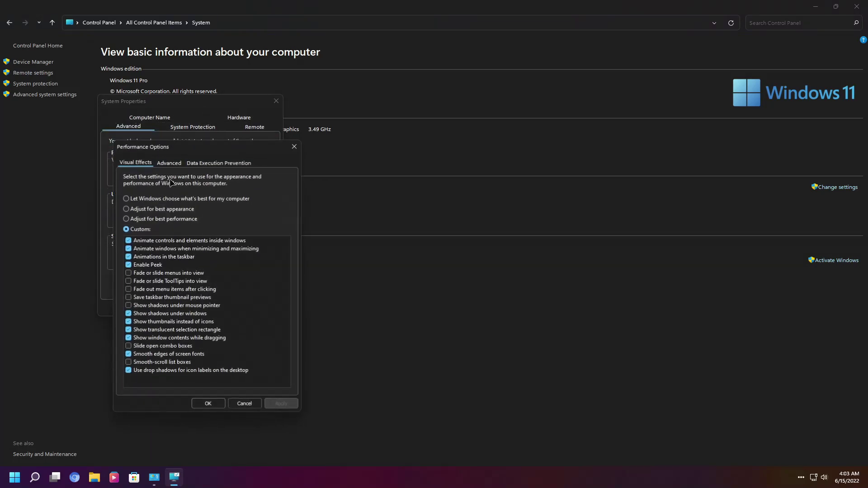
left_click(159, 162)
left_click(131, 163)
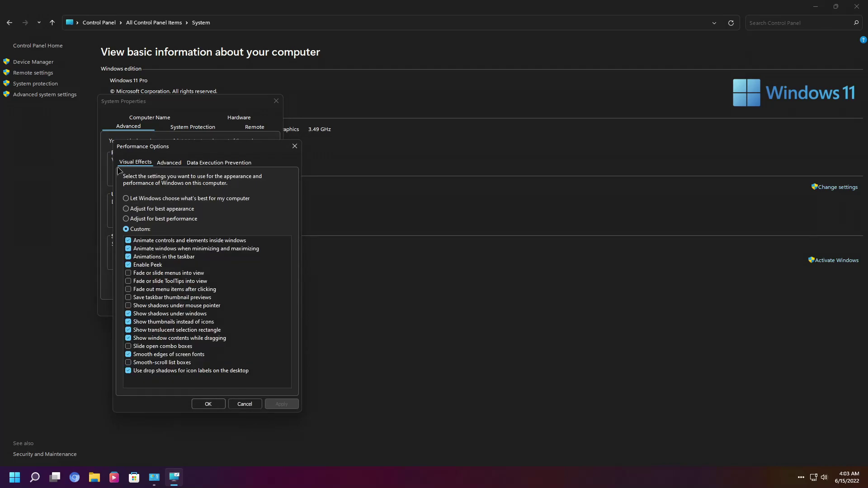
left_click(168, 163)
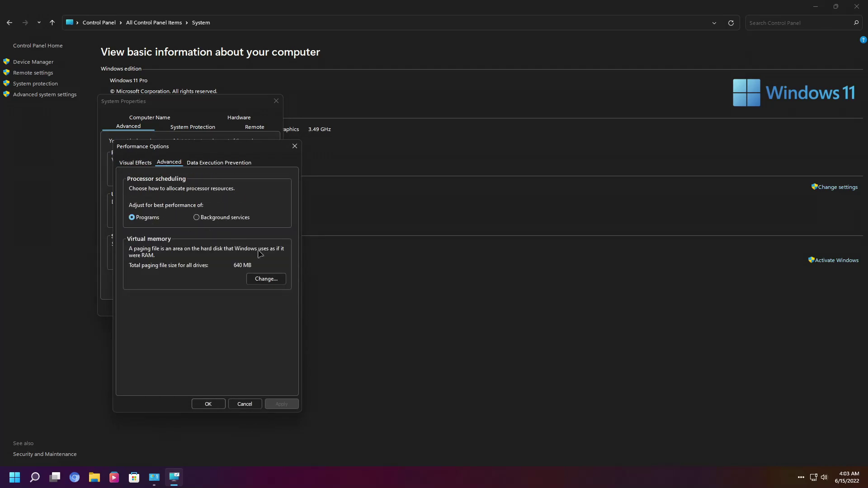
left_click(200, 161)
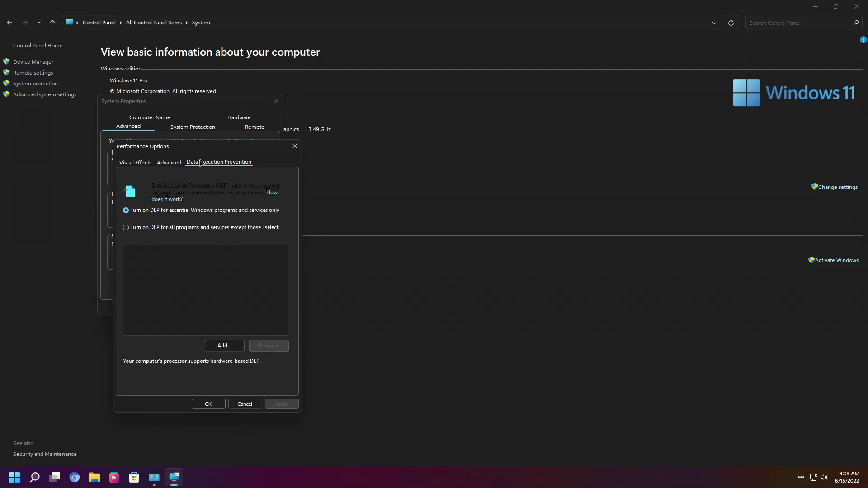
left_click(166, 163)
left_click(206, 162)
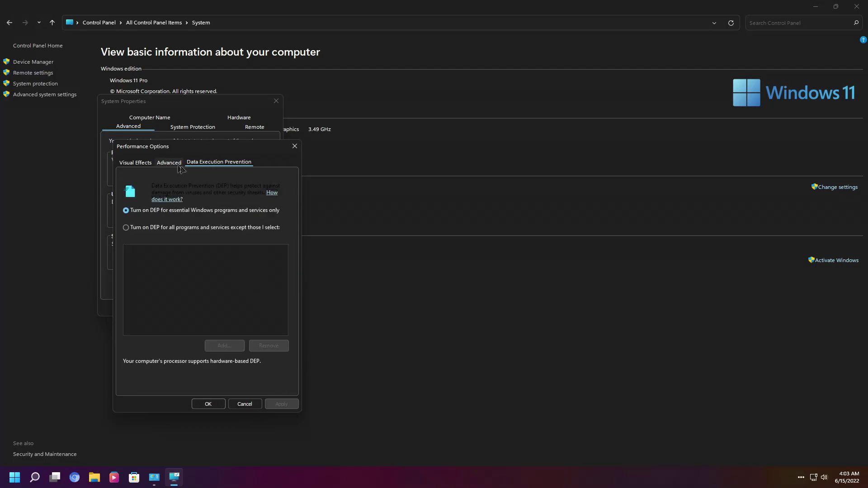
left_click(165, 162)
left_click(266, 279)
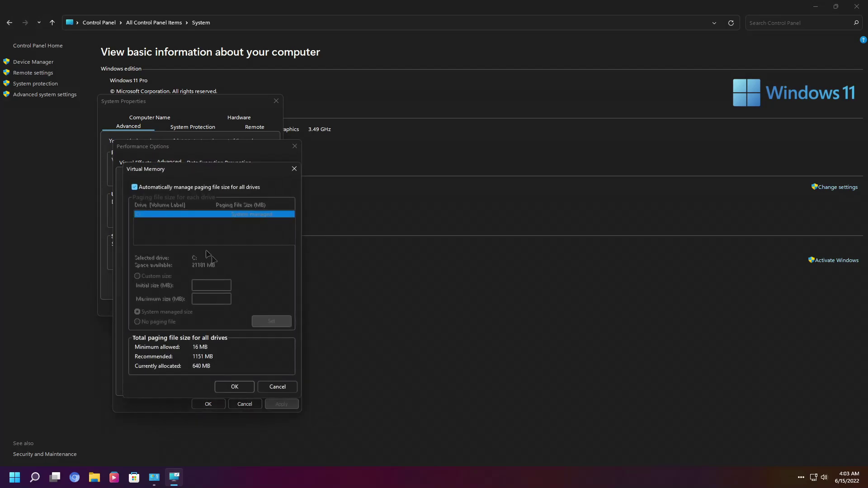
left_click(294, 169)
left_click(294, 146)
left_click(276, 101)
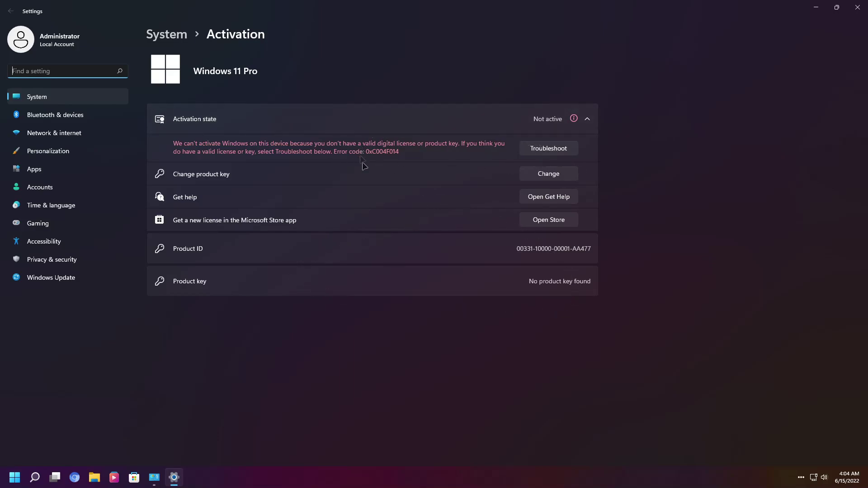
Open the product key change dialog on the Activation page, cancel it and close Settings
left_click(543, 177)
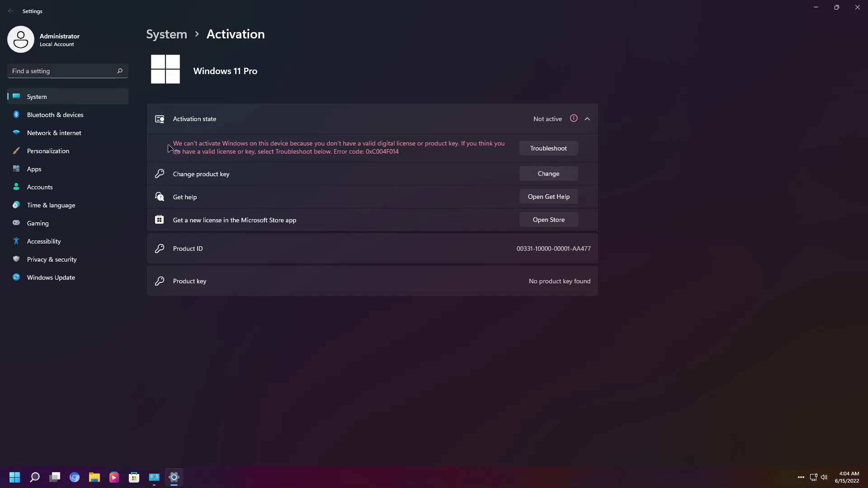
left_click(554, 274)
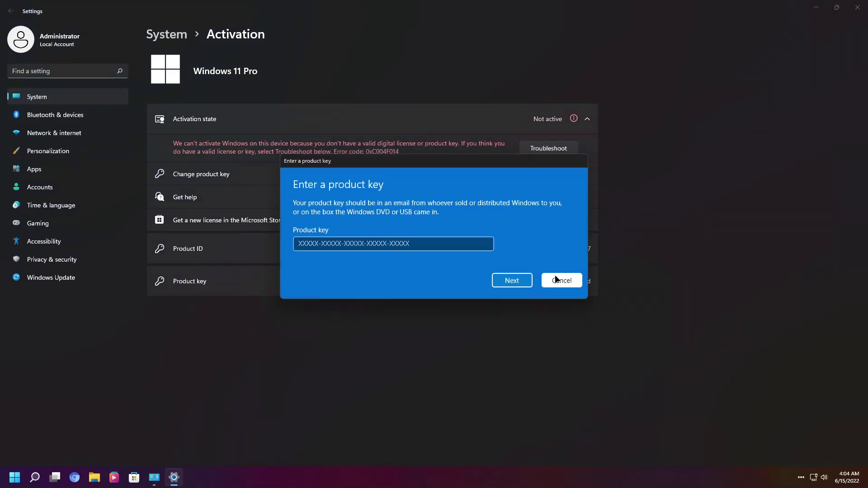
left_click(857, 7)
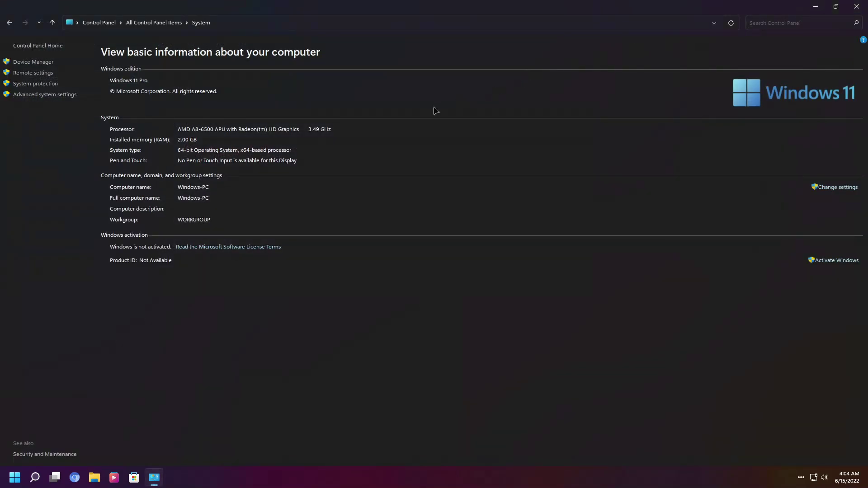
Run the command "slui 0x3" and close the Control Panel window
key("super+r")
type("sl")
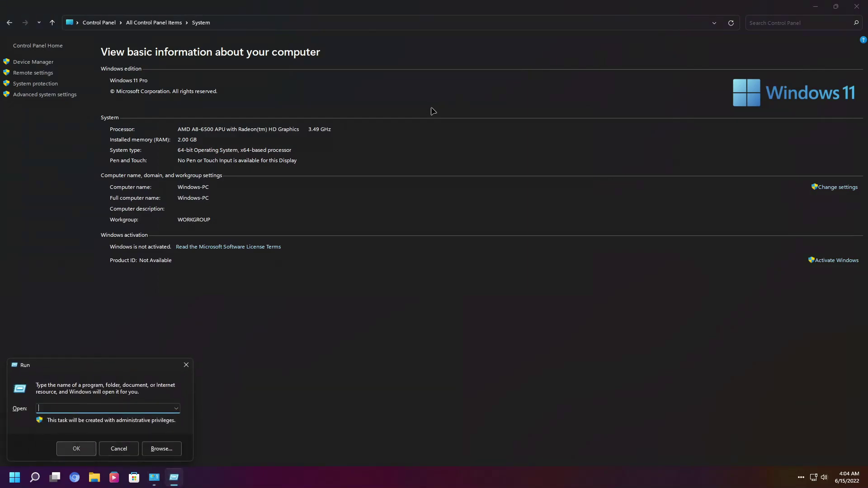
type("ui 0x3")
key("Return")
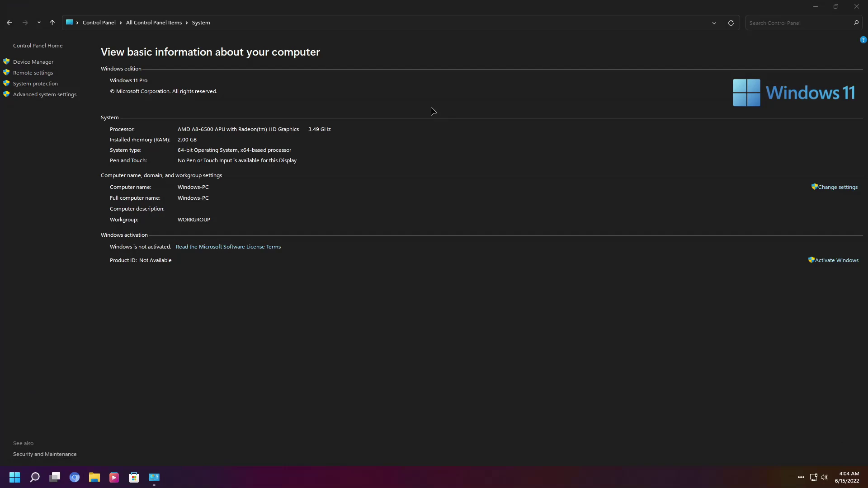
left_click(856, 6)
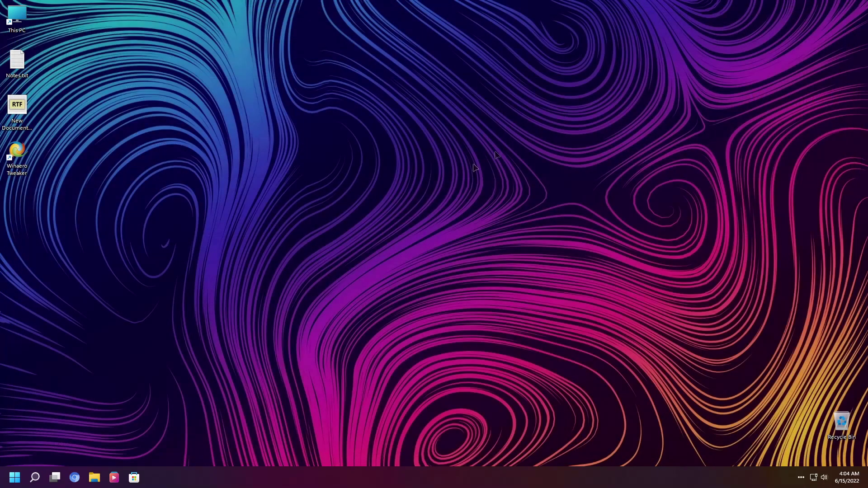
Run the command "slui 04" and close the Activation settings window
key("super+r")
type("slui 04")
key("Return")
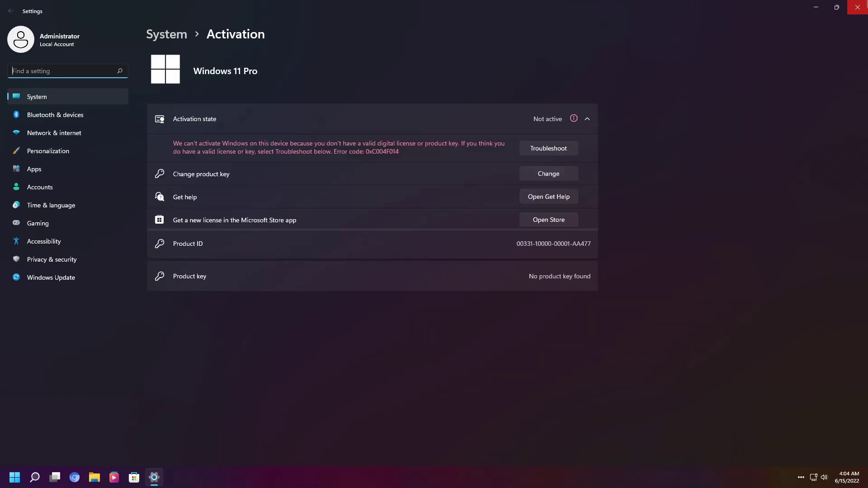
left_click(857, 7)
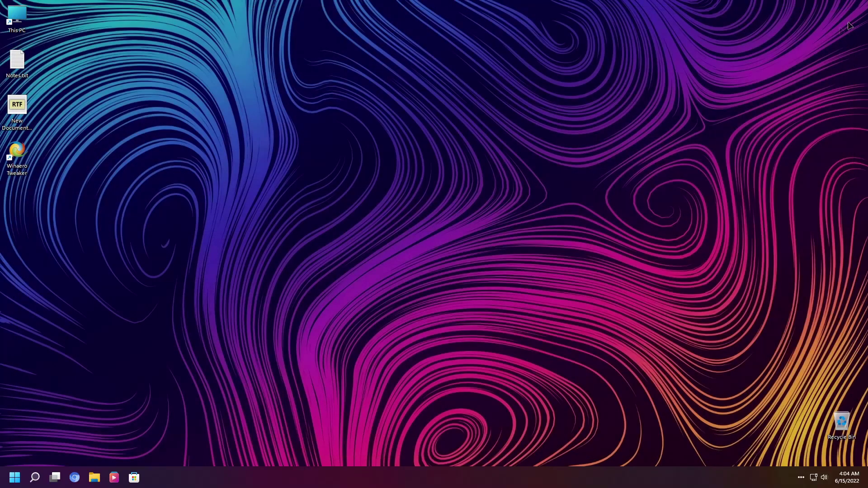
Launch Wordpad UWP from the pinned Start menu apps and close it
key("super")
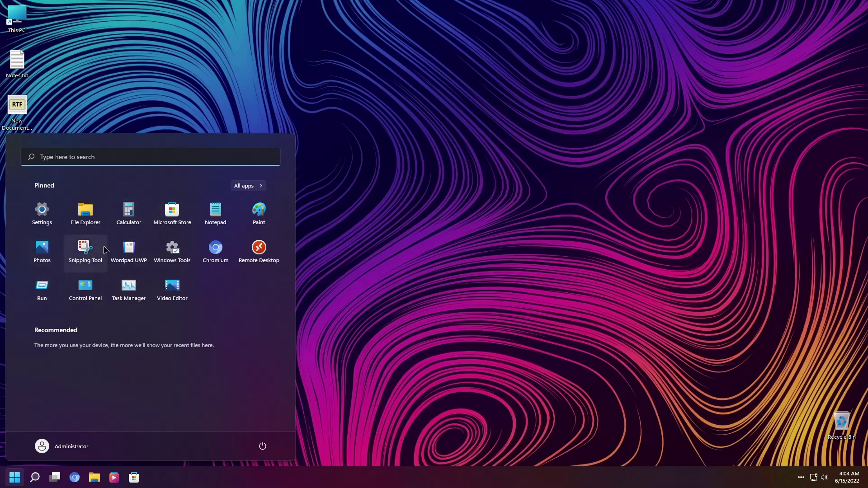
left_click(136, 245)
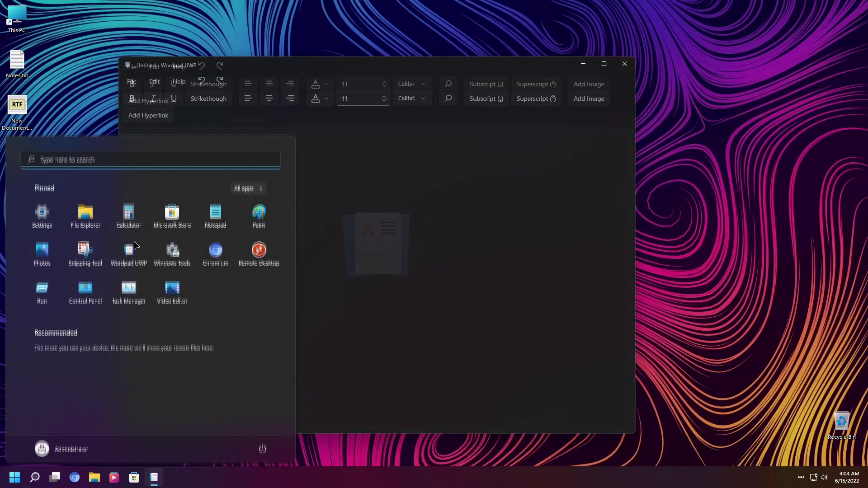
left_click(625, 64)
key("super")
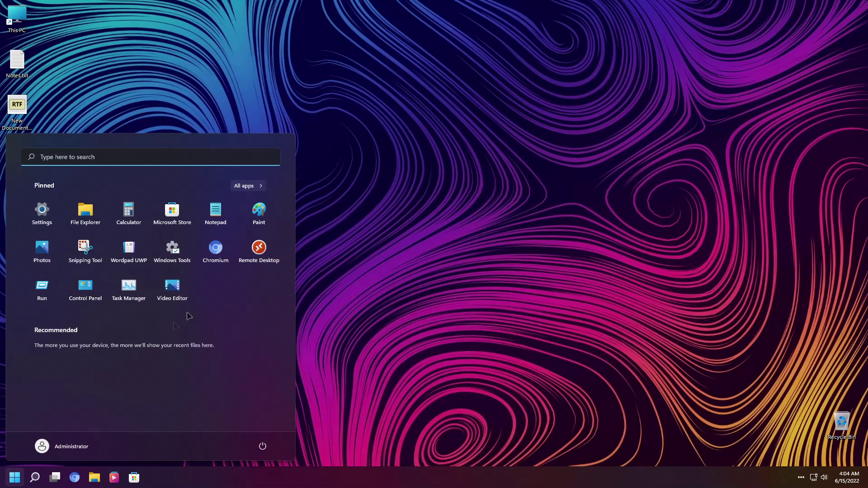
key("Escape")
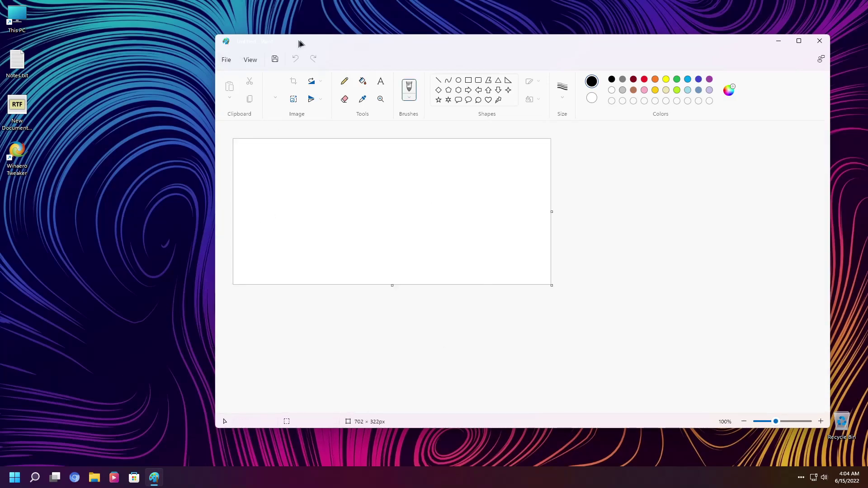
Enlarge the Paint canvas to about 1100 × 527 px and draw a straight vertical line for the left edge of an Android figure's body
left_click(234, 56)
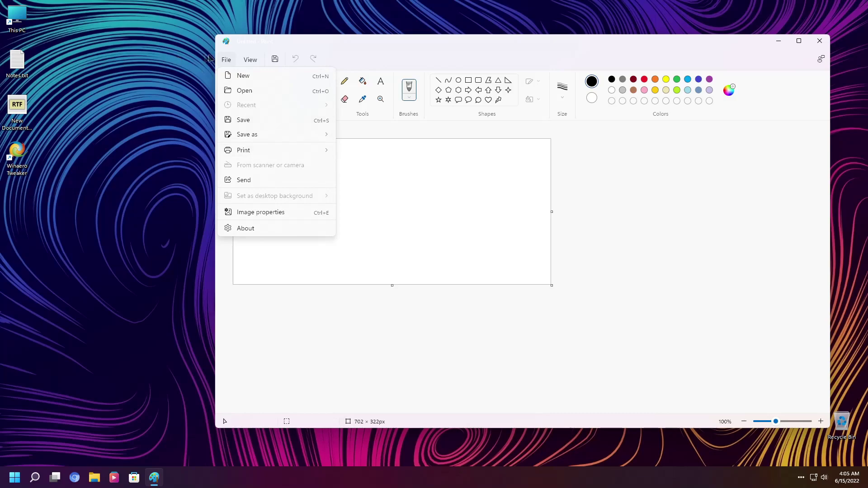
left_click(226, 60)
left_click_drag(552, 285, 732, 378)
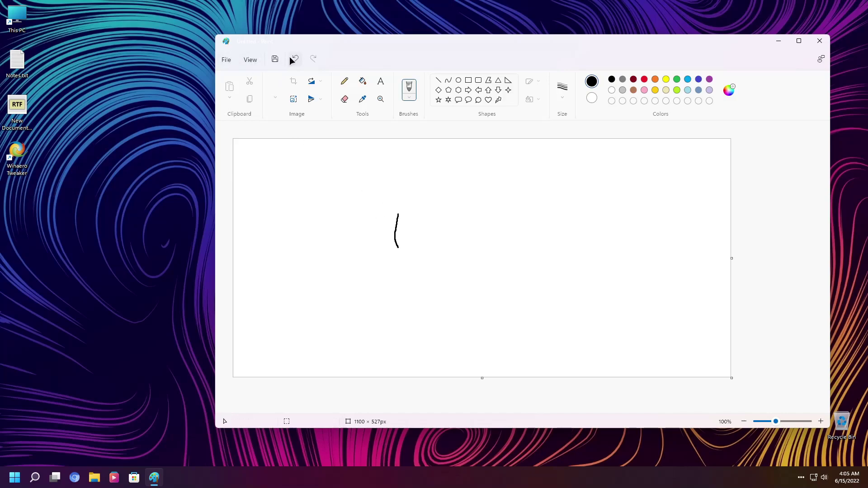
left_click(438, 80)
left_click_drag(415, 196, 414, 260)
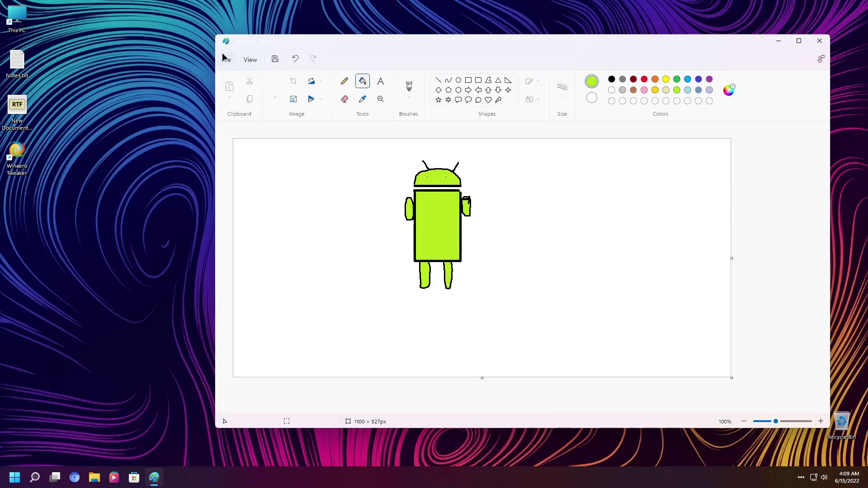
Save the Android drawing to the Desktop as Untitled.png in PNG format
left_click(225, 59)
left_click(280, 62)
left_click(274, 60)
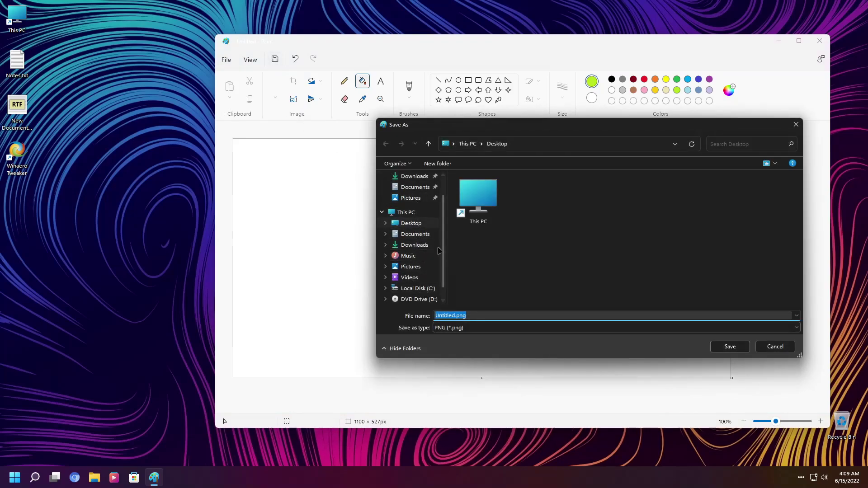
left_click(729, 346)
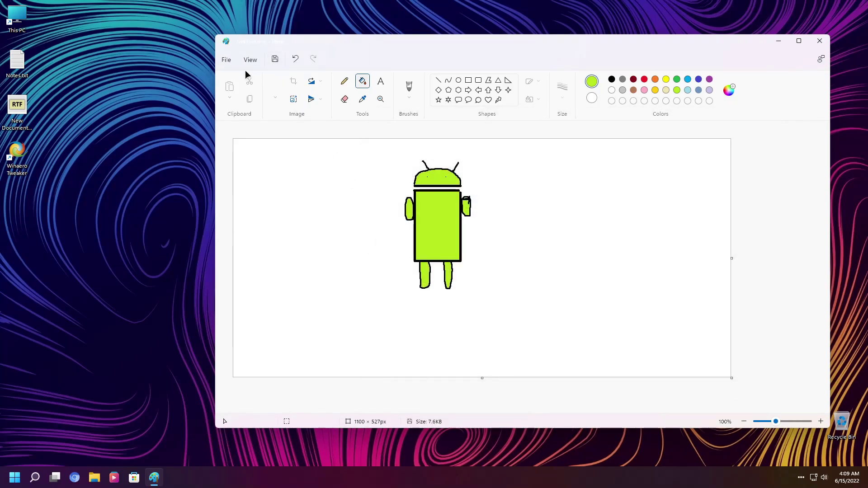
Set the saved Android drawing as the desktop background and close Paint
left_click(224, 59)
mouse_move(272, 197)
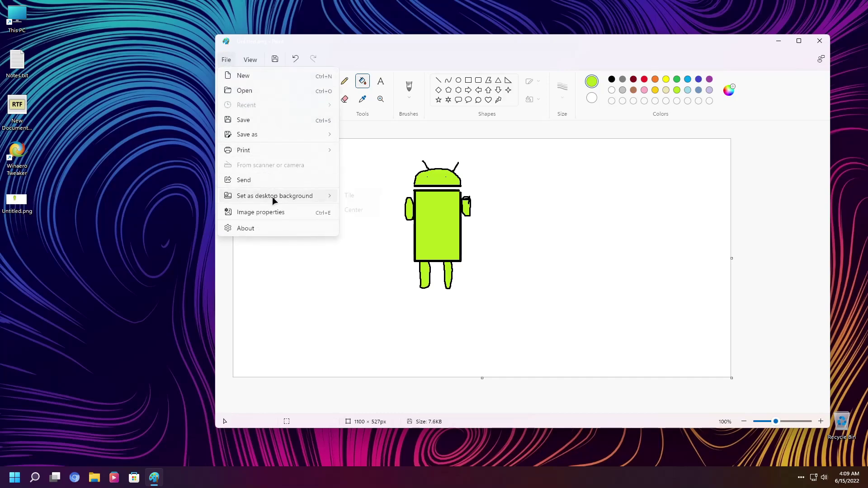
left_click(354, 200)
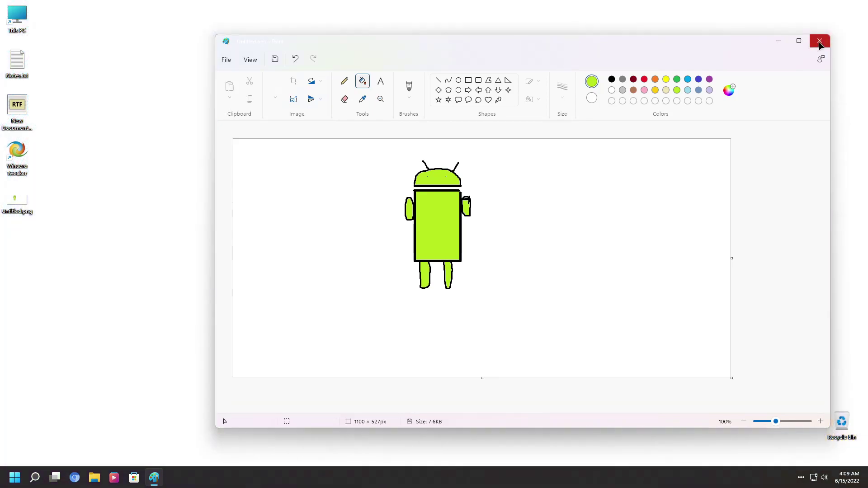
left_click(819, 42)
left_click_drag(201, 40, 609, 323)
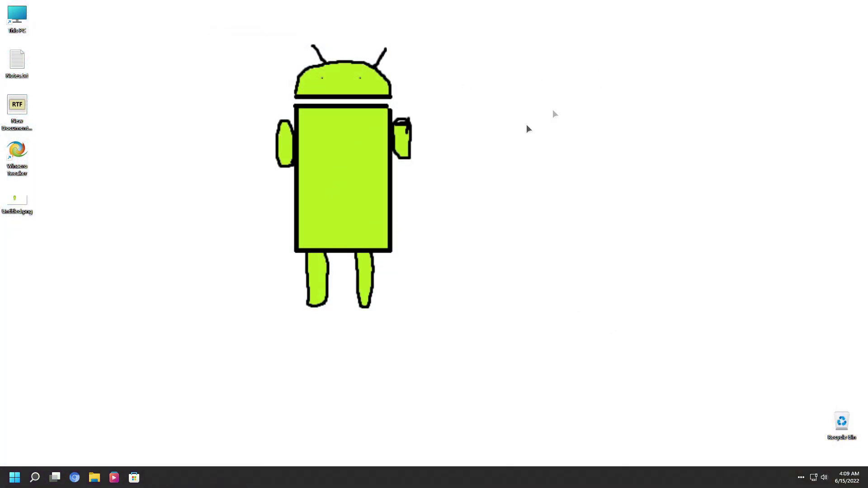
Open the Display settings from the desktop and close them
right_click(458, 159)
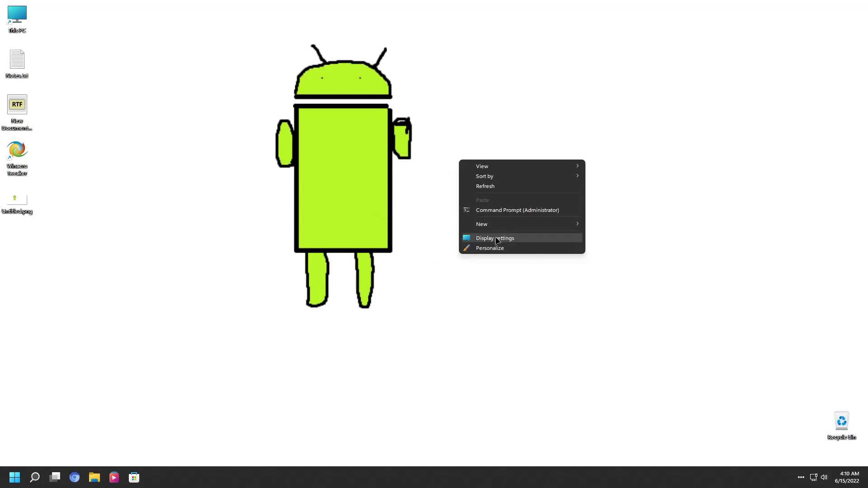
left_click(357, 218)
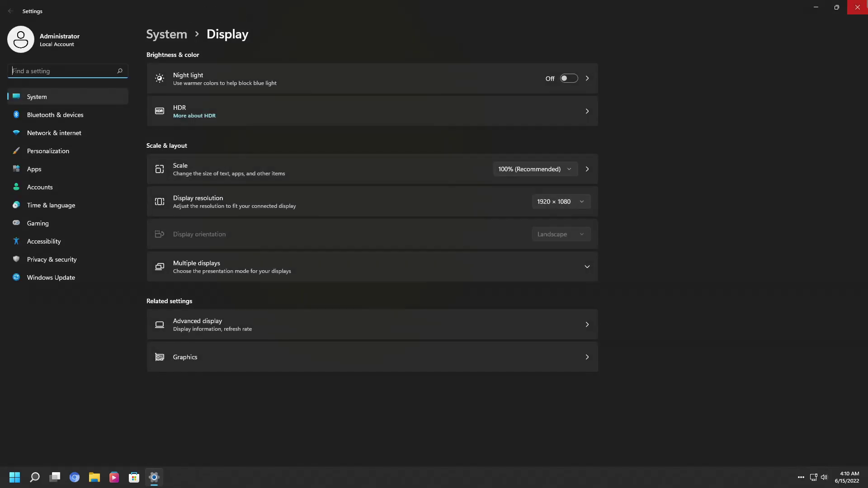
left_click(858, 7)
Apply the Windows (dark) theme in the Personalization settings and close Settings
right_click(422, 201)
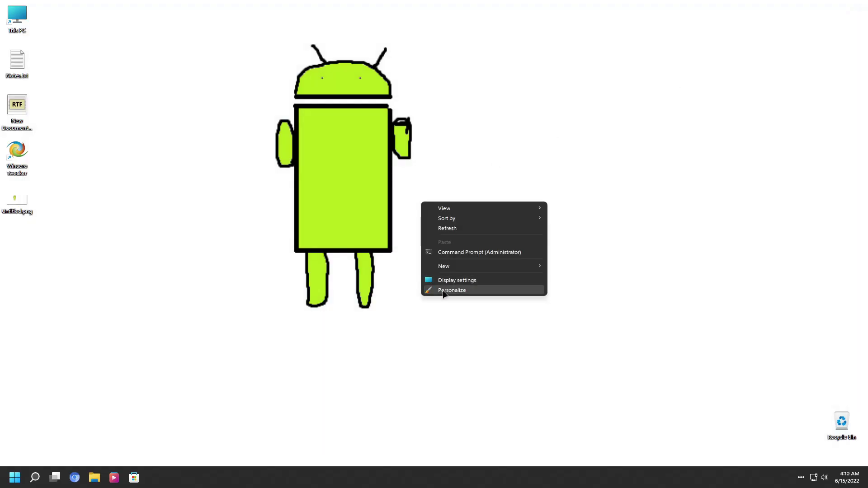
left_click(410, 277)
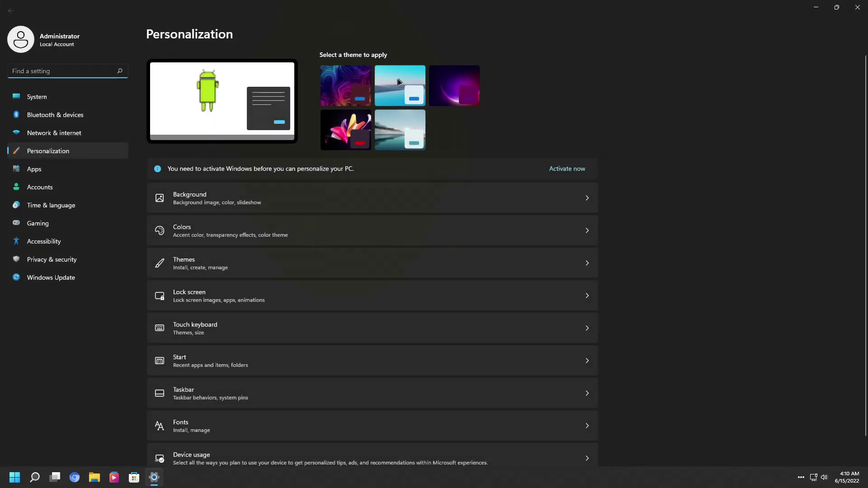
left_click(329, 82)
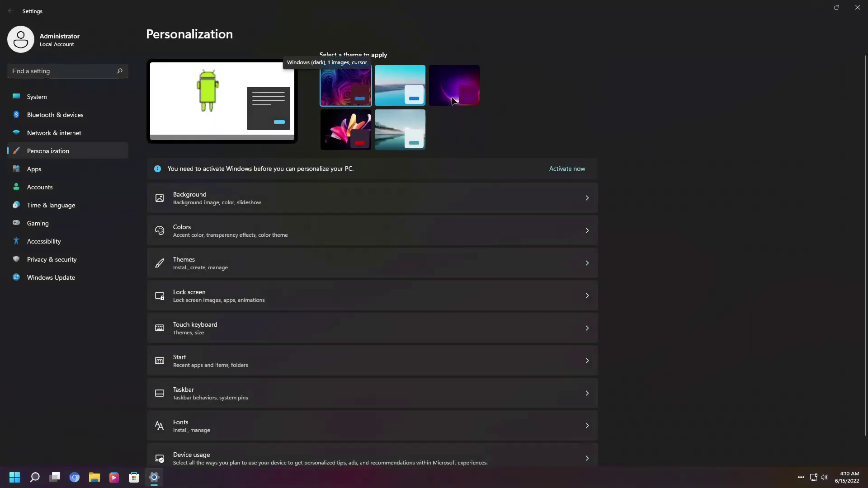
left_click(858, 7)
left_click_drag(232, 54, 576, 290)
Shut down the Windows 11 virtual machine
left_click(14, 477)
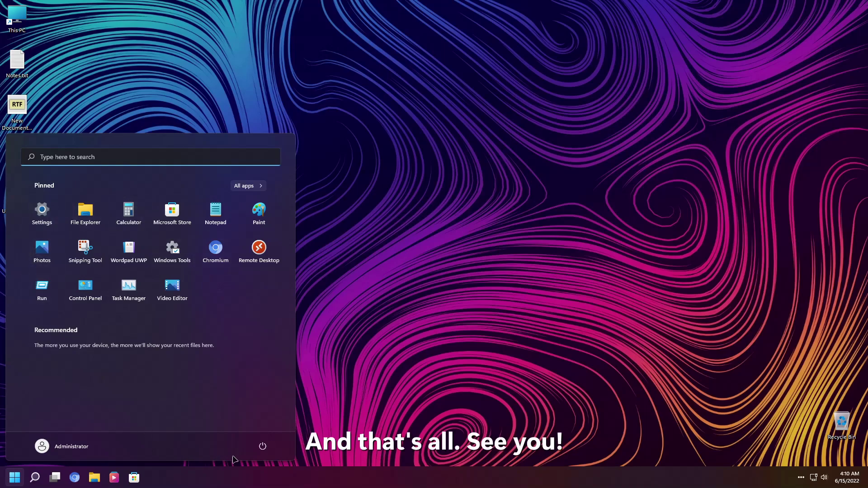
left_click(262, 447)
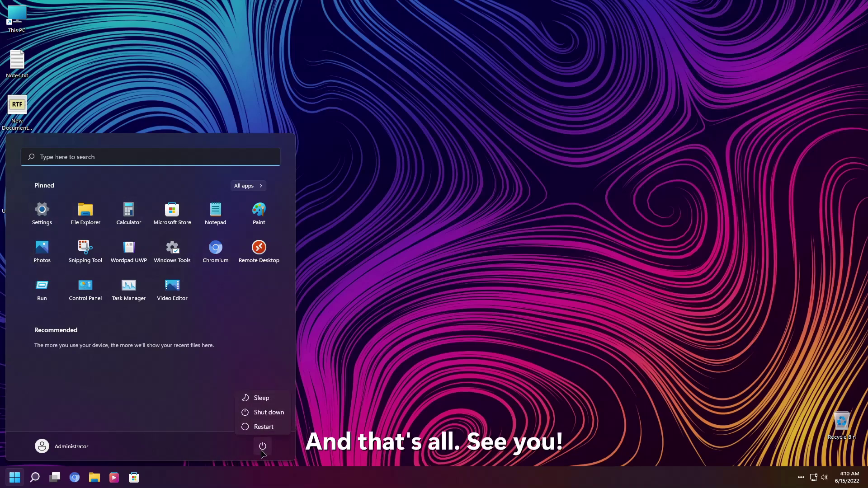
left_click(274, 417)
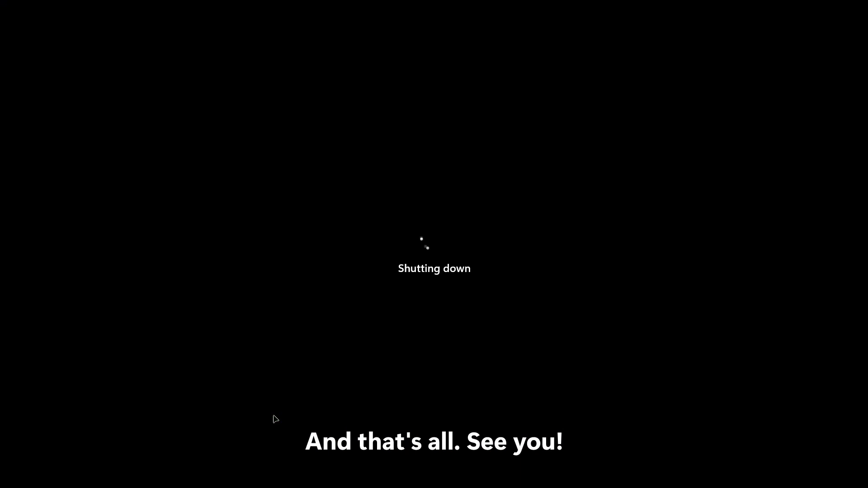